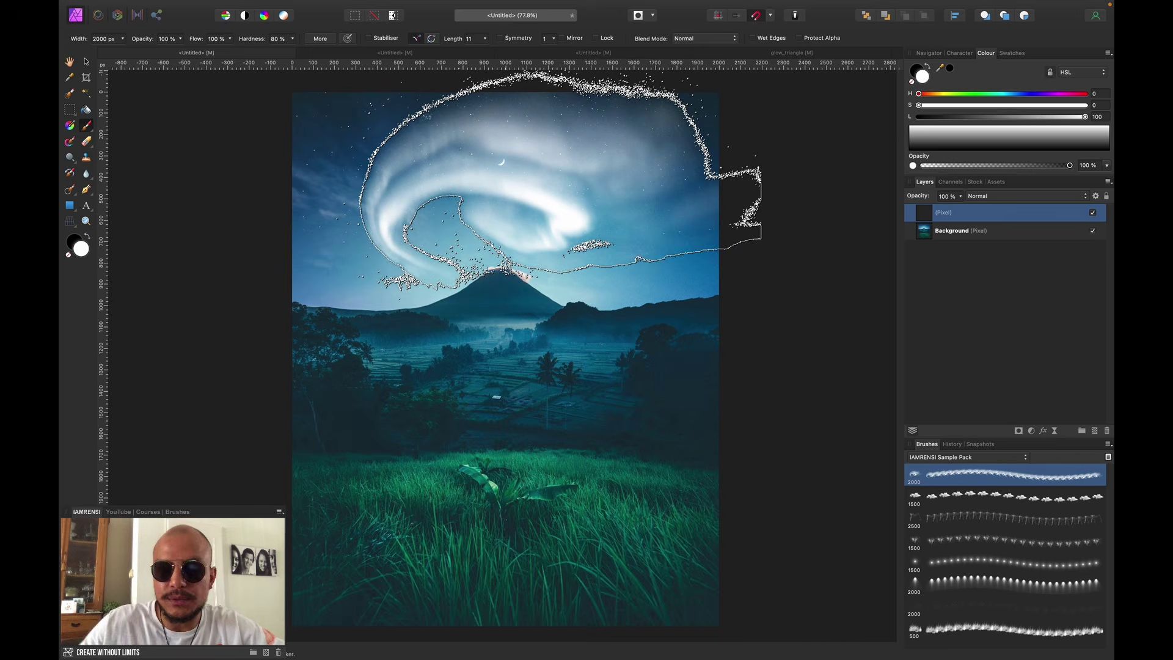
- Reduce the aurora brush width to 1700 px and set its colour to light green, HSL 122, 100, 85
key(bracketleft)
key(bracketleft)
key(bracketleft)
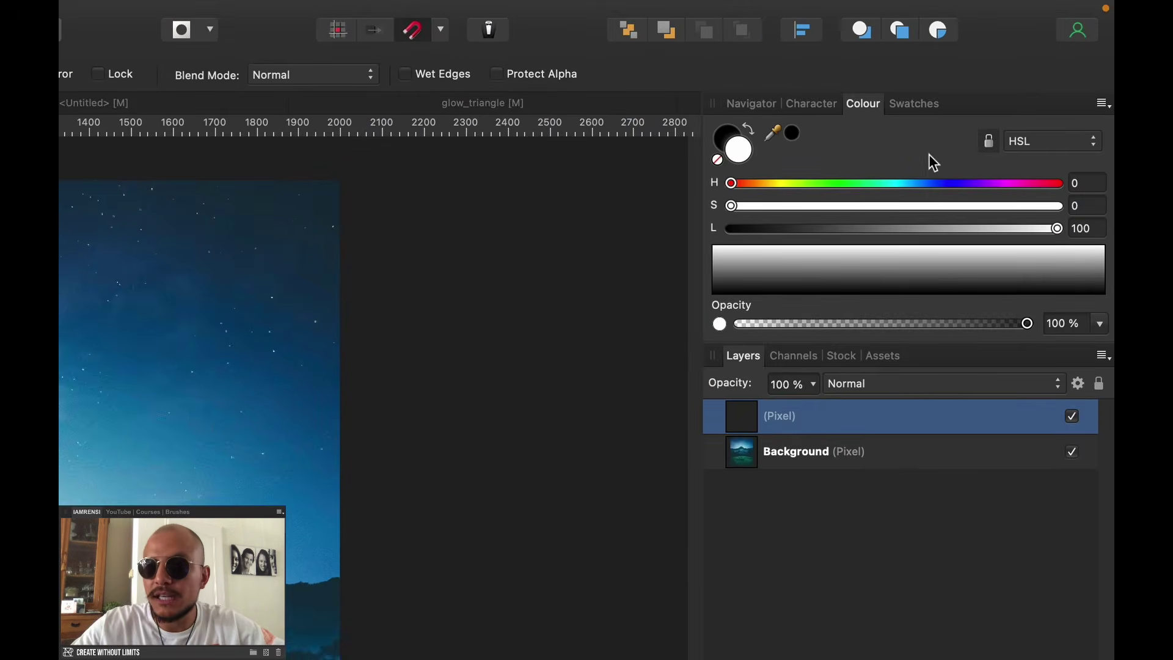
click(844, 184)
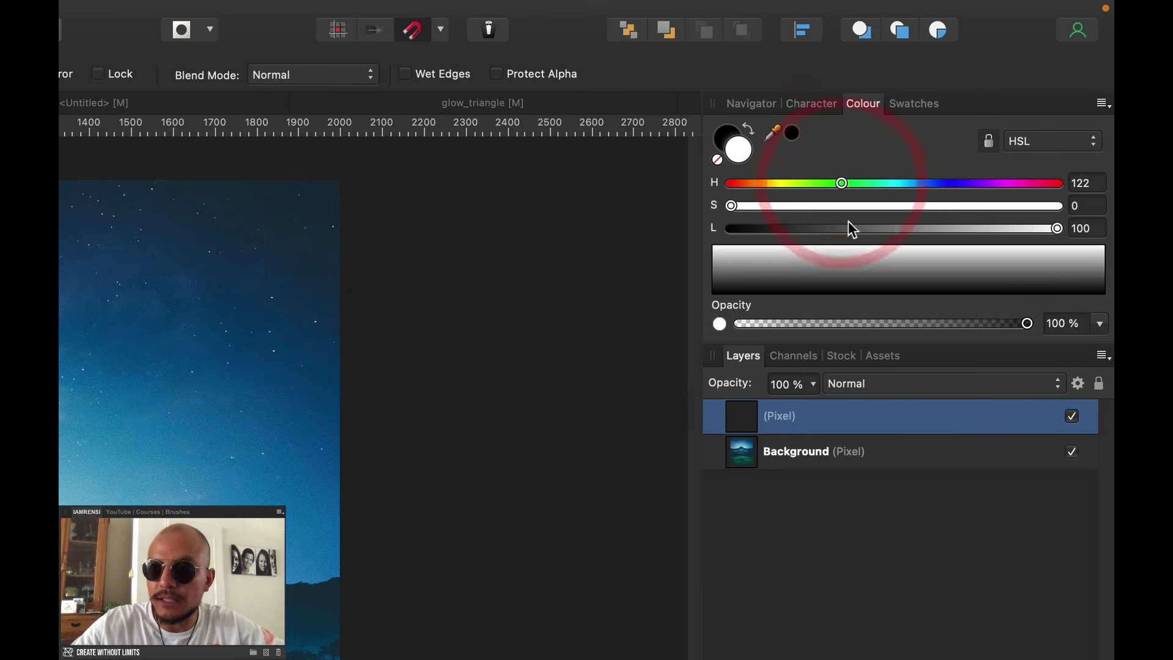
click(866, 207)
click(1062, 206)
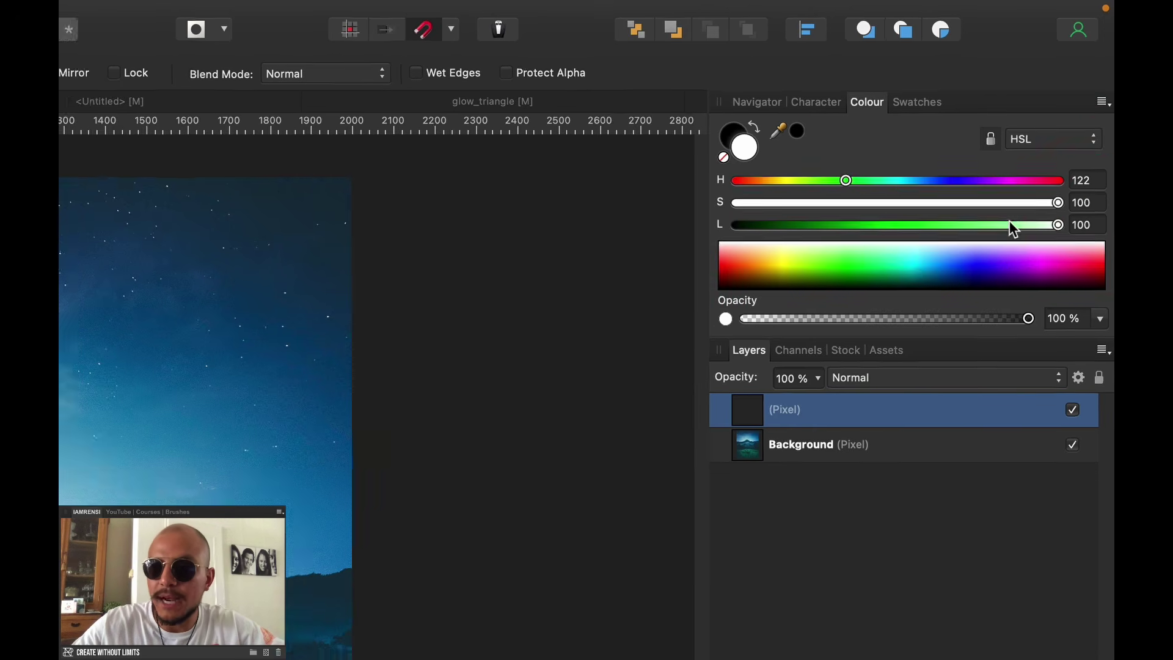
click(1008, 230)
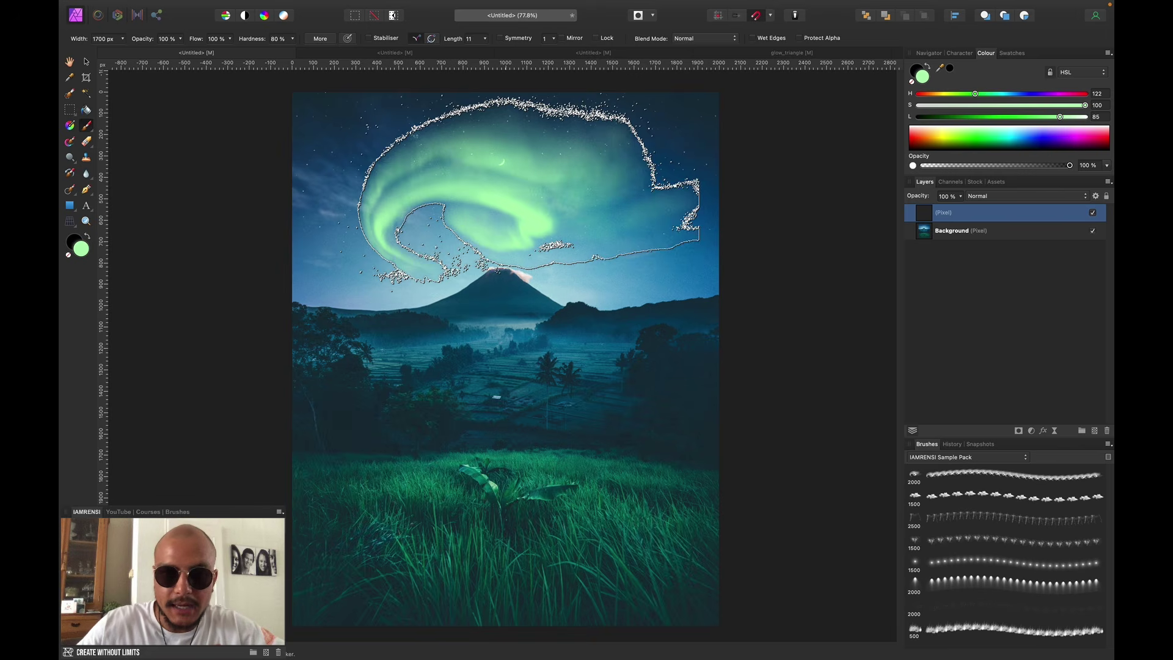
- Try green aurora stamps over the sky and volcano at different brush widths, undoing each before stamping one at 1661.8 px
key(super+z)
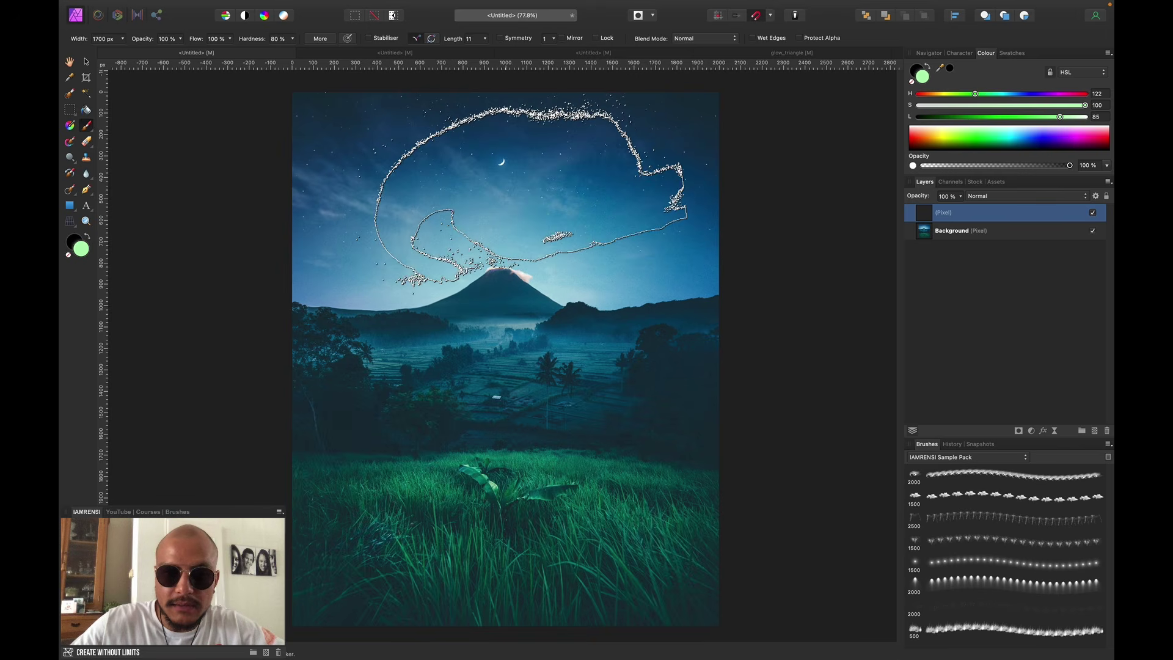
key(bracketright)
click(526, 192)
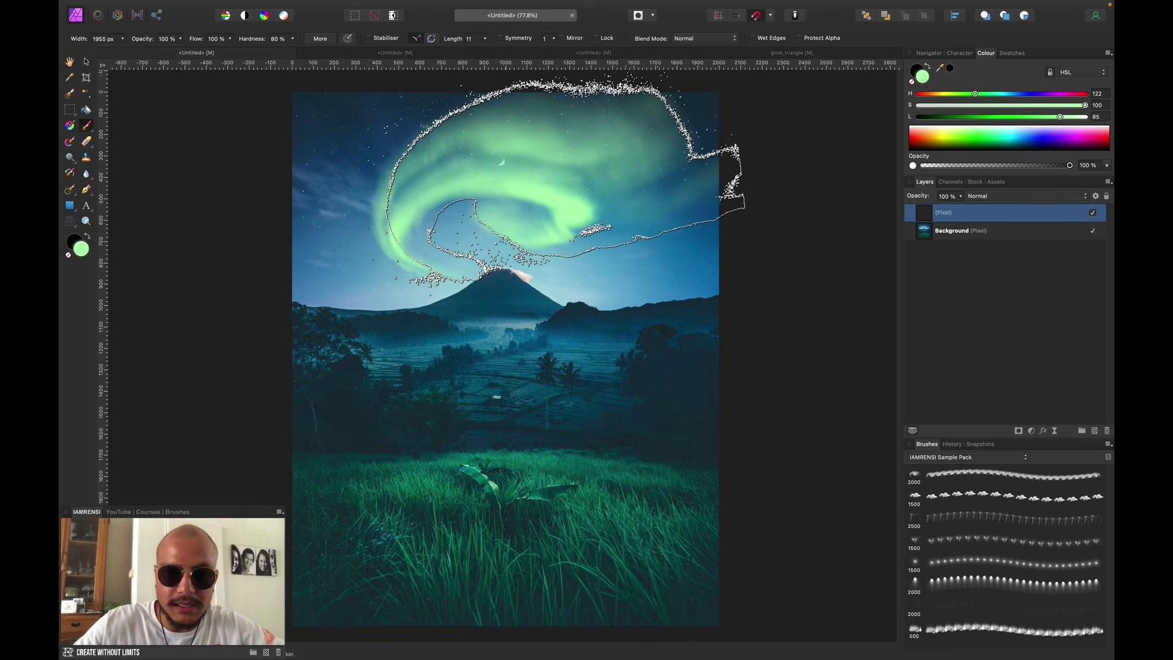
key(super+z)
click(484, 243)
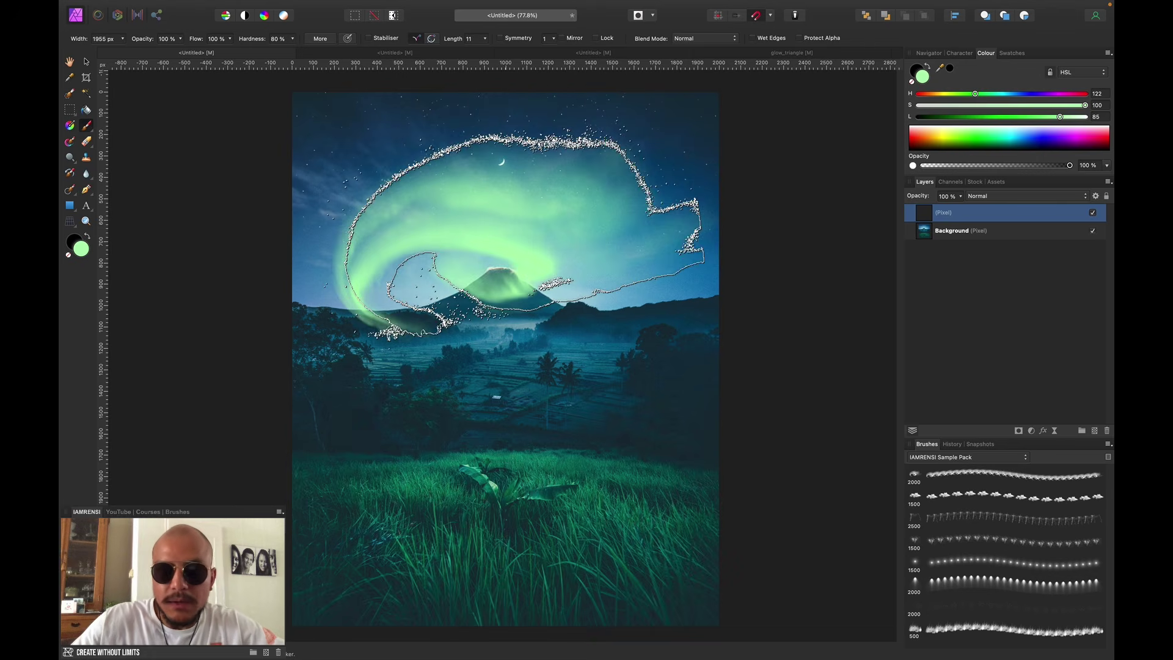
key(super+z)
click(477, 258)
key(bracketleft)
key(super+z)
click(474, 275)
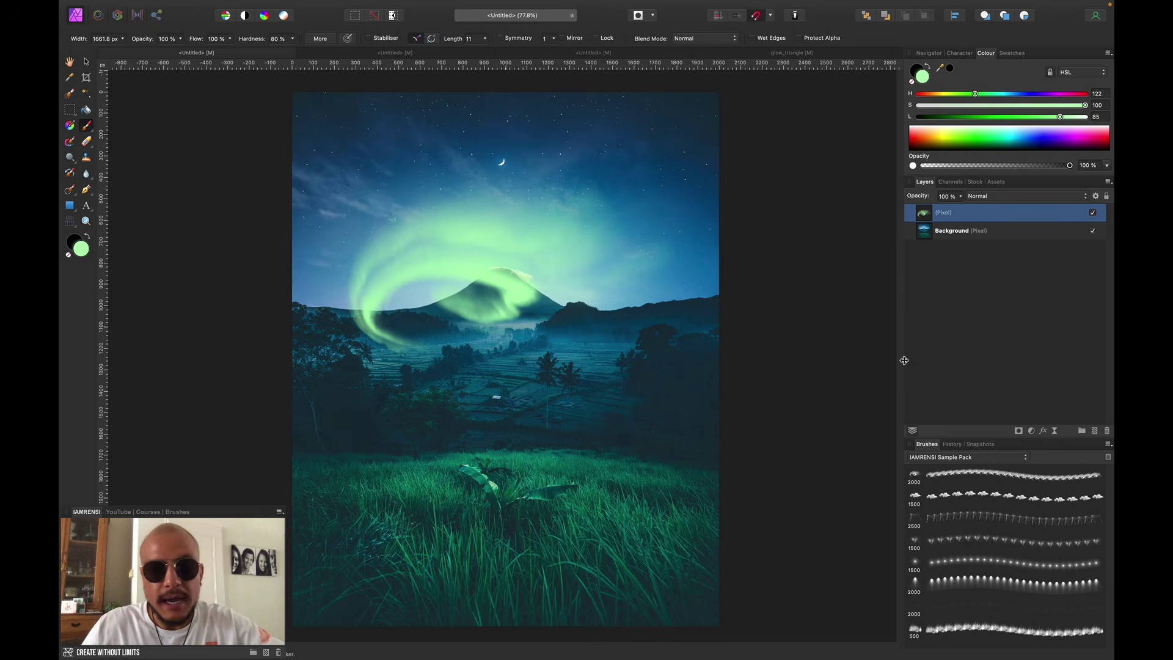
- Try moving the stamped aurora up into the sky above the volcano, then undo the move and the stamp
key(v)
drag(531, 287, 543, 215)
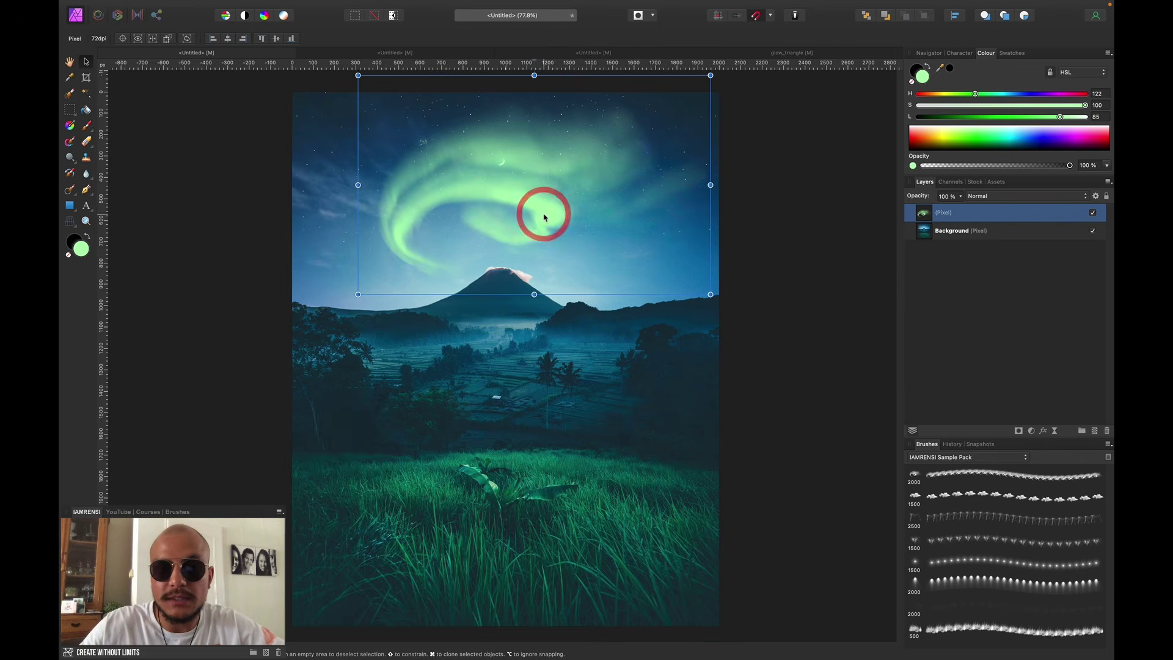
key(super+z)
key(super+z)
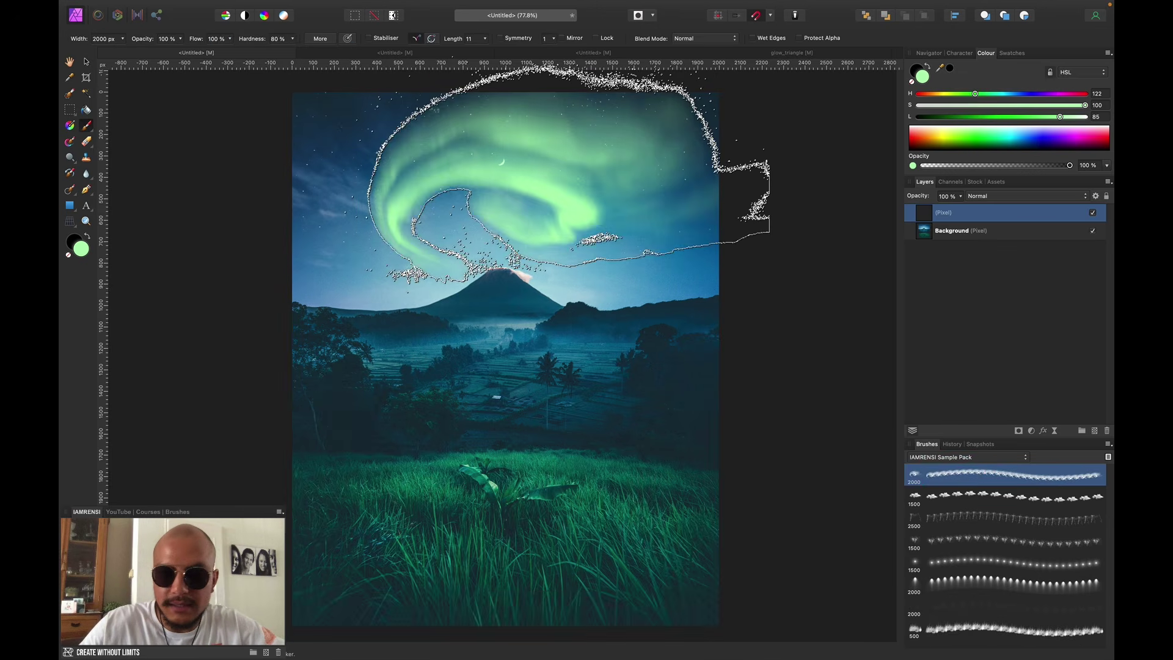
- Try a 2300 px aurora stamp in the sky and shift it down over the volcano, then undo it
key(bracketright)
key(bracketright)
key(bracketright)
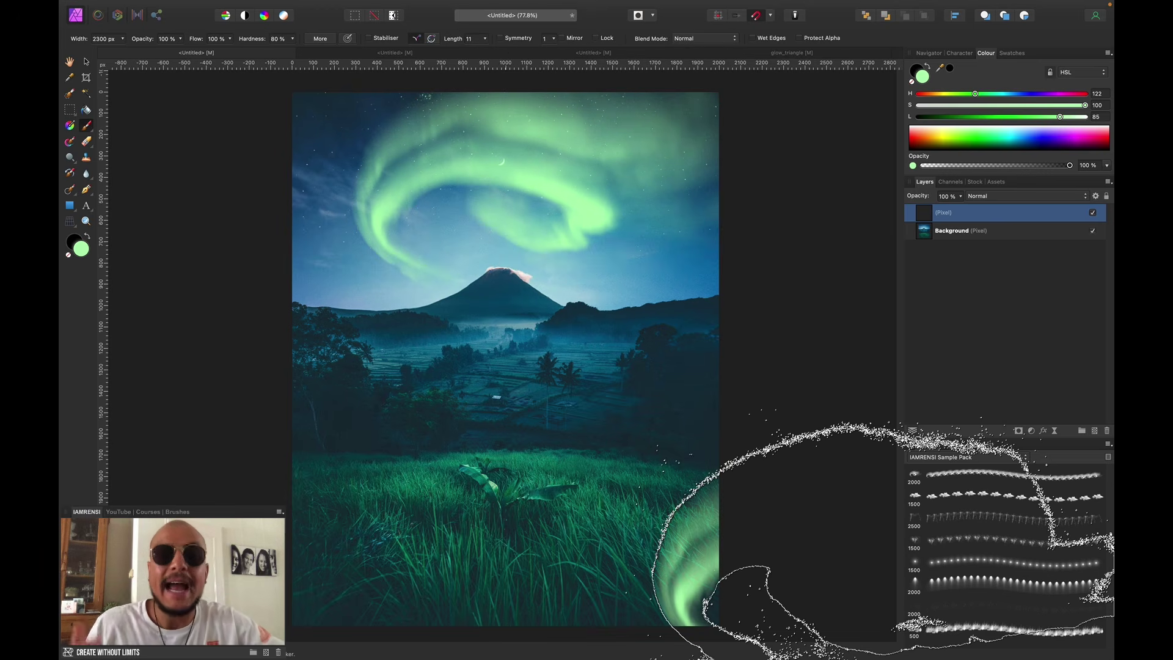
key(v)
drag(636, 264, 618, 306)
key(h)
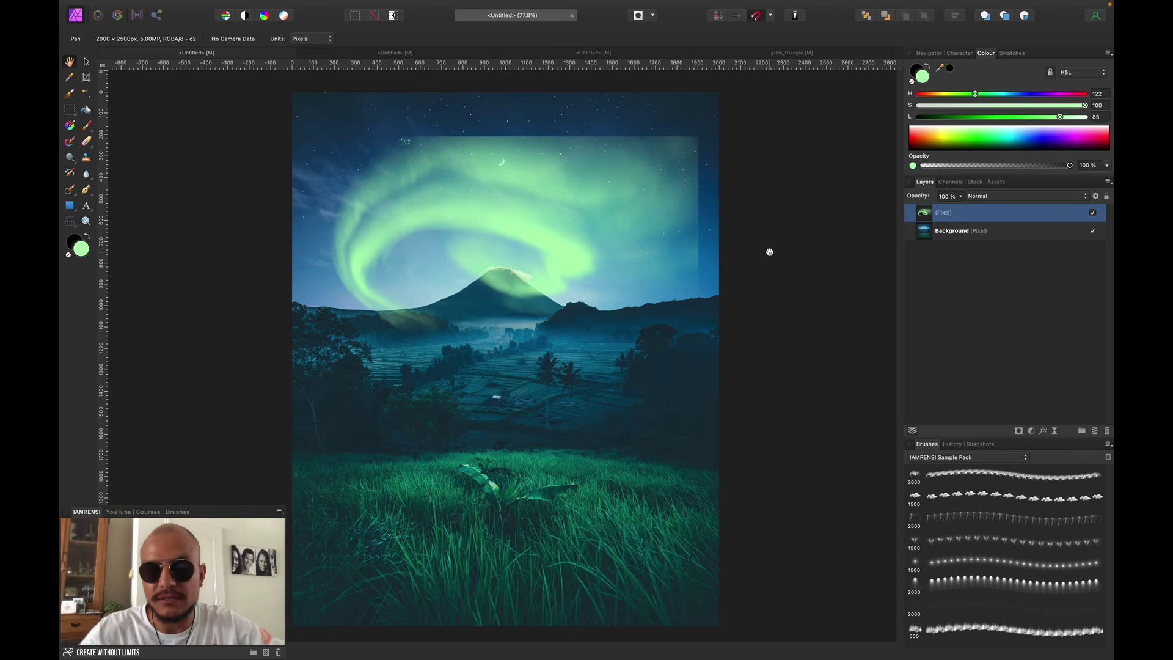
key(super+z)
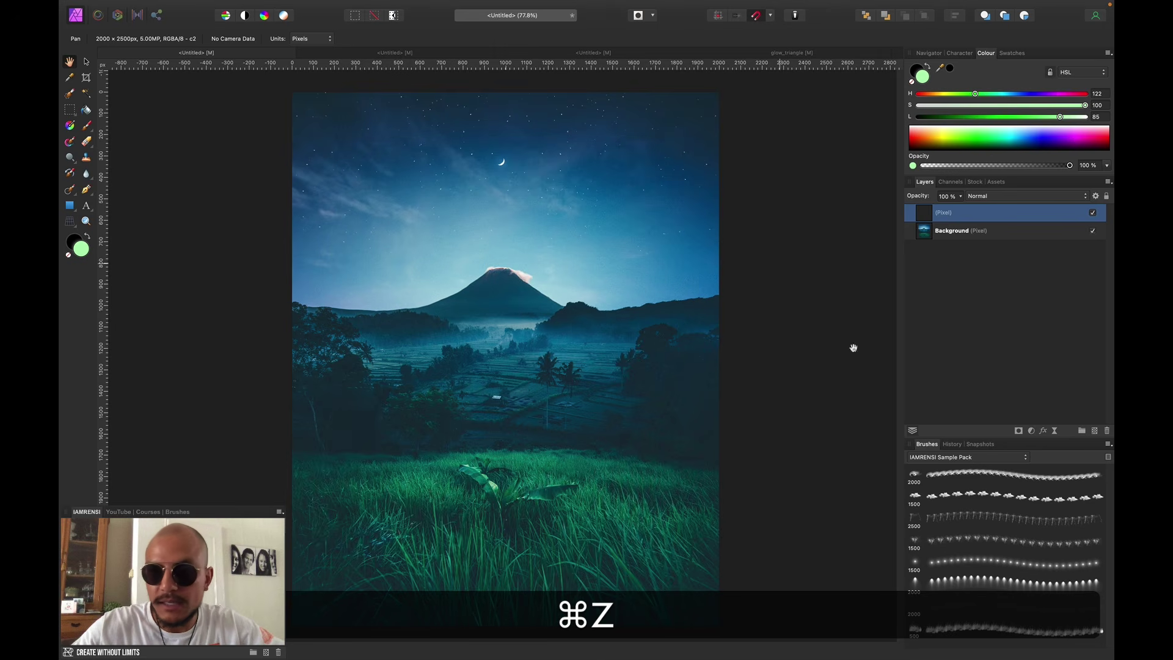
- Stamp the green aurora whole over the volcano with the IAMRENSI Sample Pack aurora brush, about 1662 px wide
click(938, 475)
key(b)
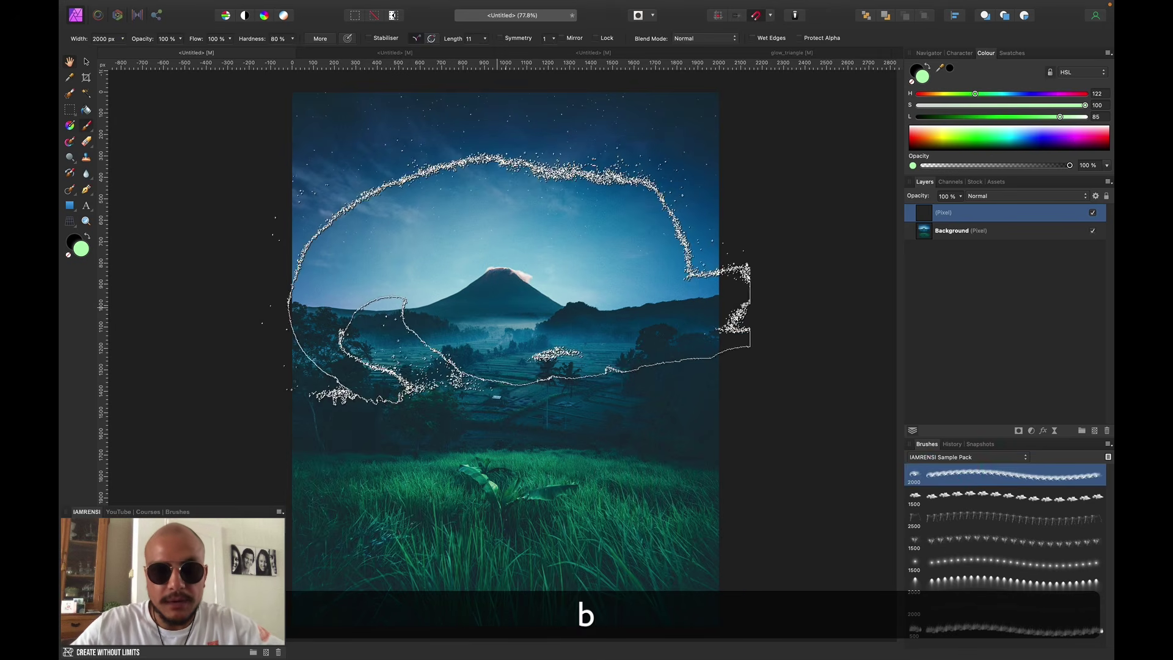
drag(519, 279, 506, 267)
key(bracketleft)
key(bracketleft)
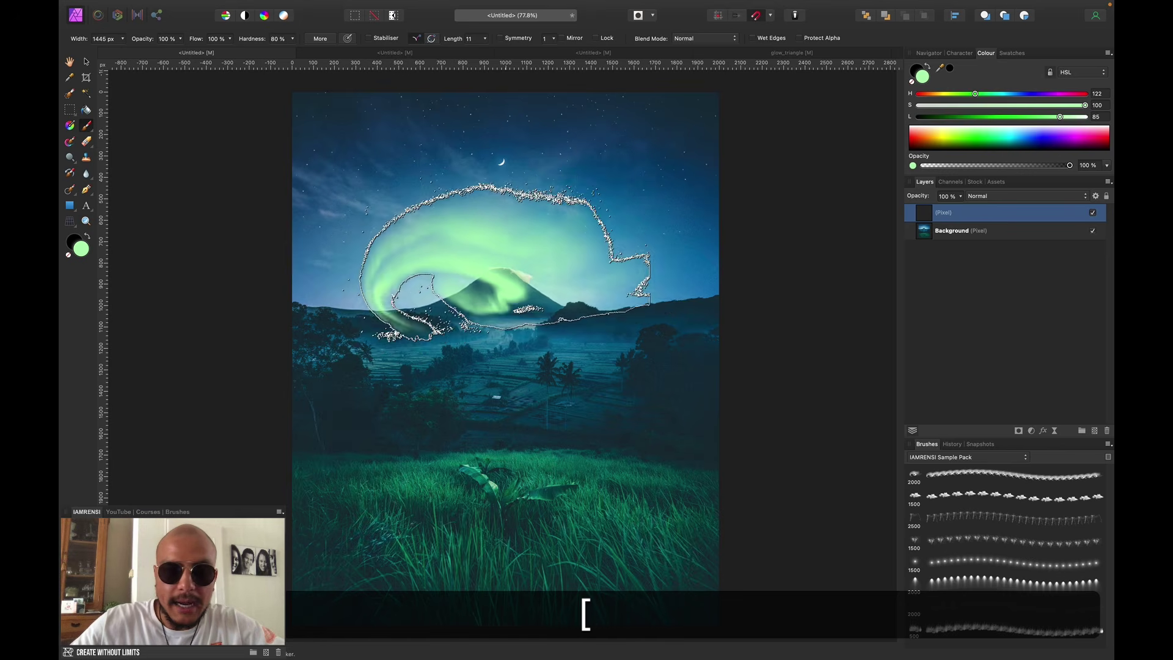
key(bracketright)
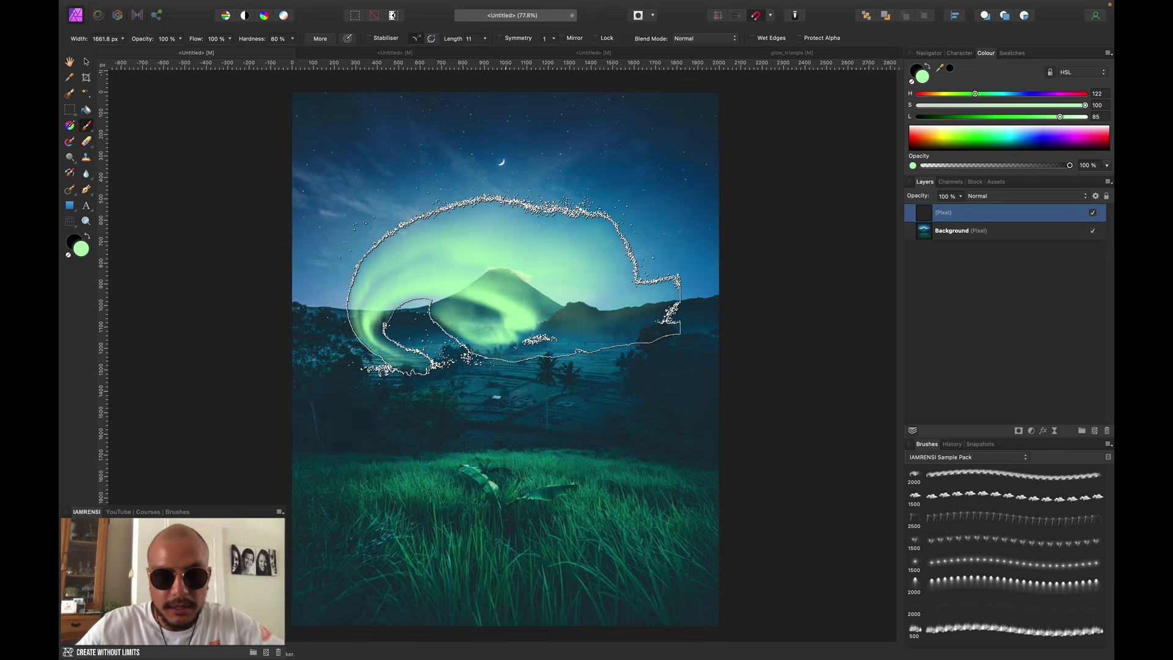
- Move the aurora up into the sky, enlarge it beyond the canvas's upper-right corner, and deselect it
key(v)
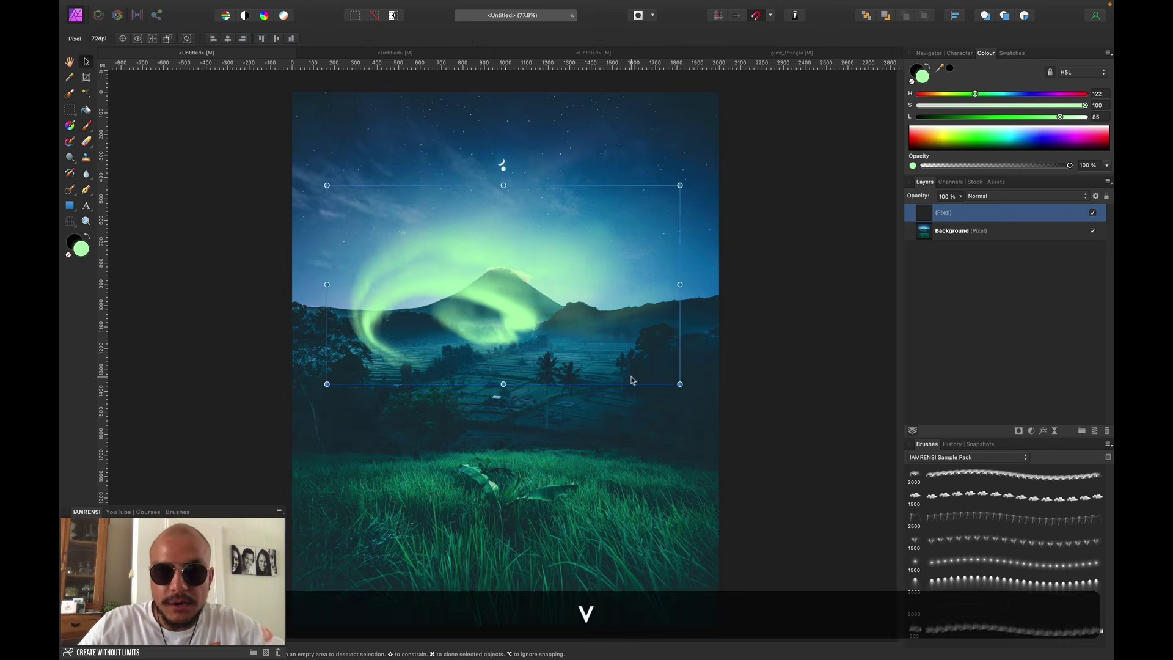
drag(579, 269, 627, 158)
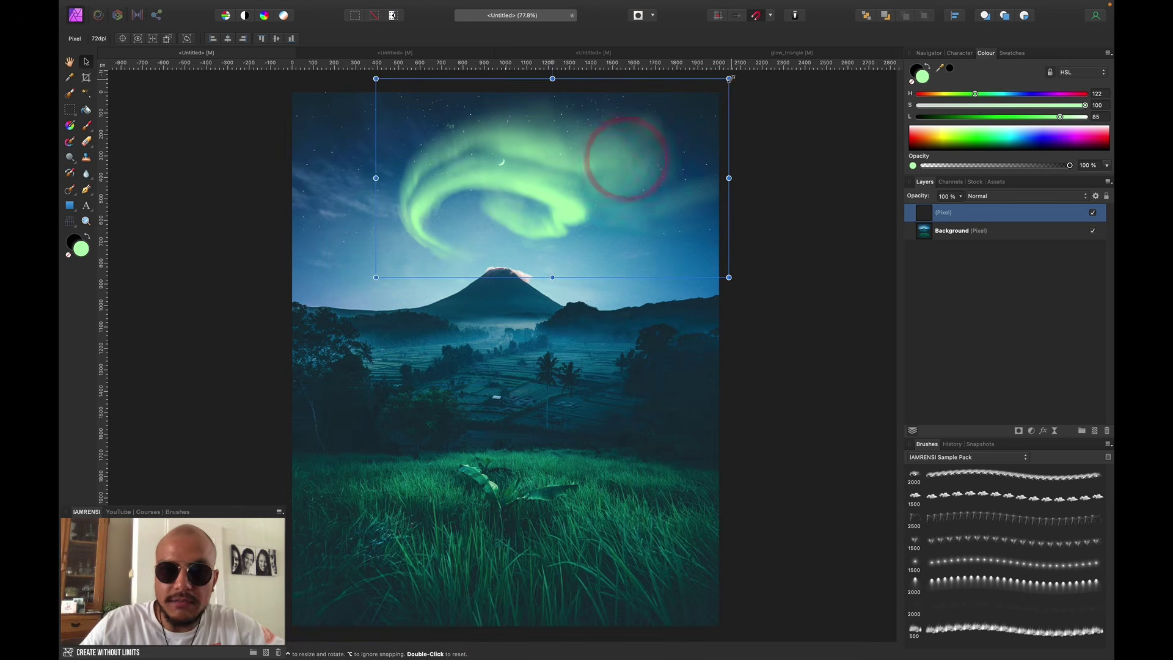
drag(726, 78, 817, 34)
drag(653, 216, 681, 207)
click(1015, 302)
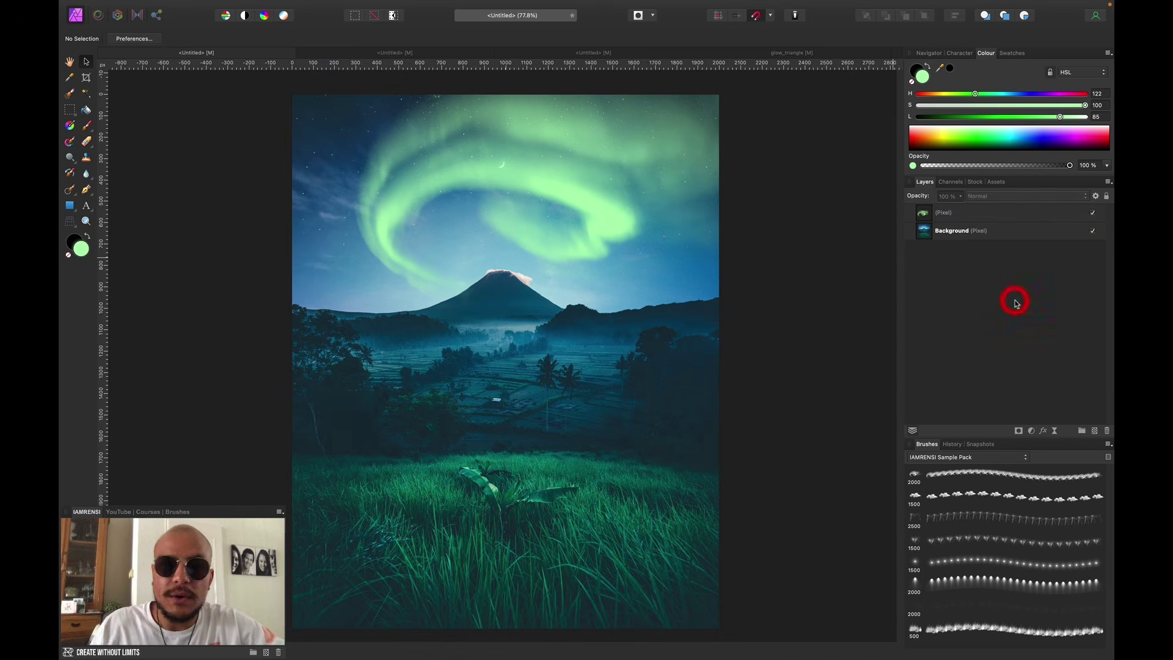
- Nudge the aurora layer down toward the volcano and rotate it slightly counter-clockwise
click(984, 211)
mouse_move(613, 222)
mouse_down()
mouse_move(531, 335)
mouse_move(607, 253)
mouse_move(550, 314)
mouse_move(616, 235)
mouse_move(605, 220)
mouse_move(603, 235)
mouse_up()
scroll(701, 256, up, 3)
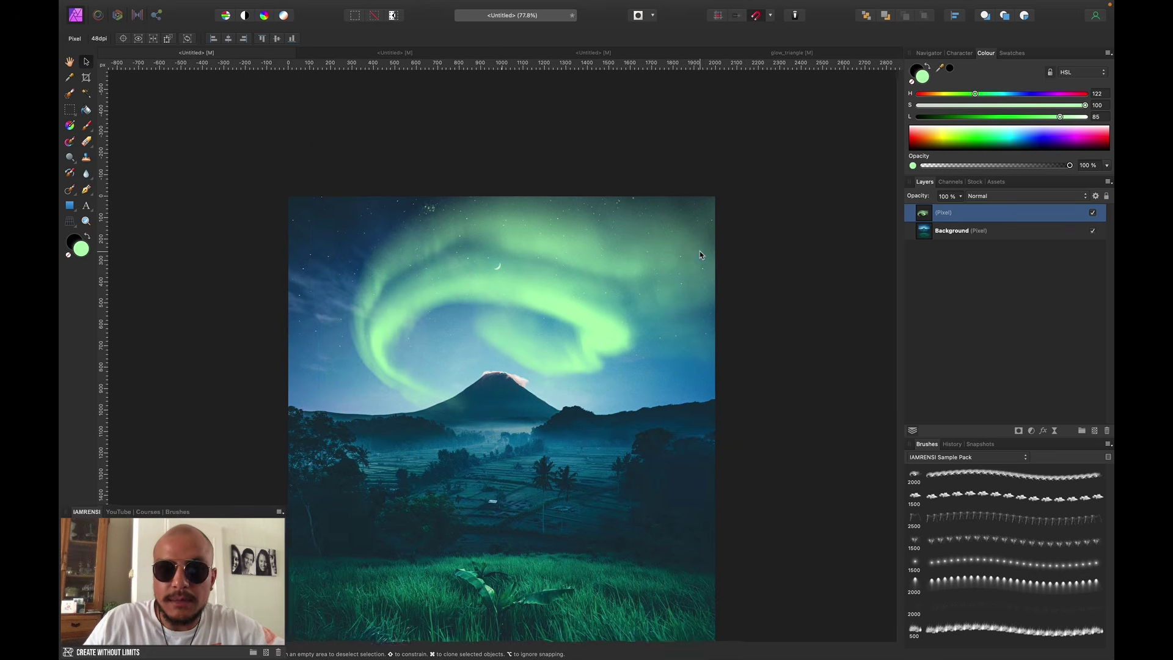
drag(584, 120, 550, 123)
drag(550, 265, 551, 267)
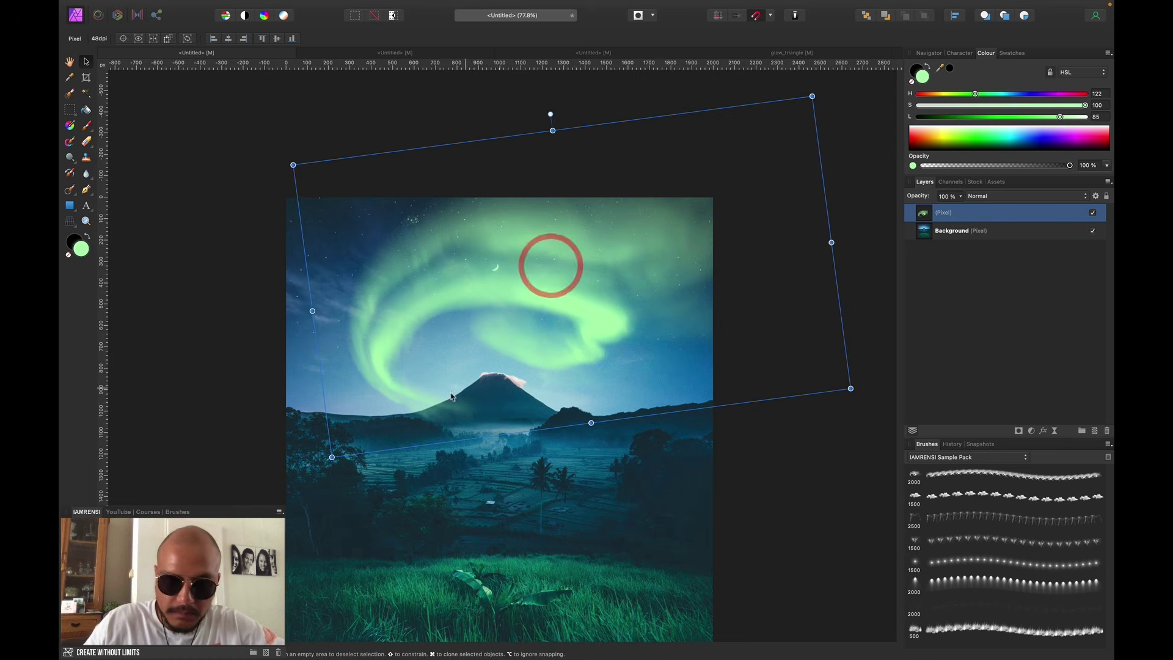
- Select the volcano on the Background layer with the Selection Brush at a 43 px width
scroll(438, 404, up, 5)
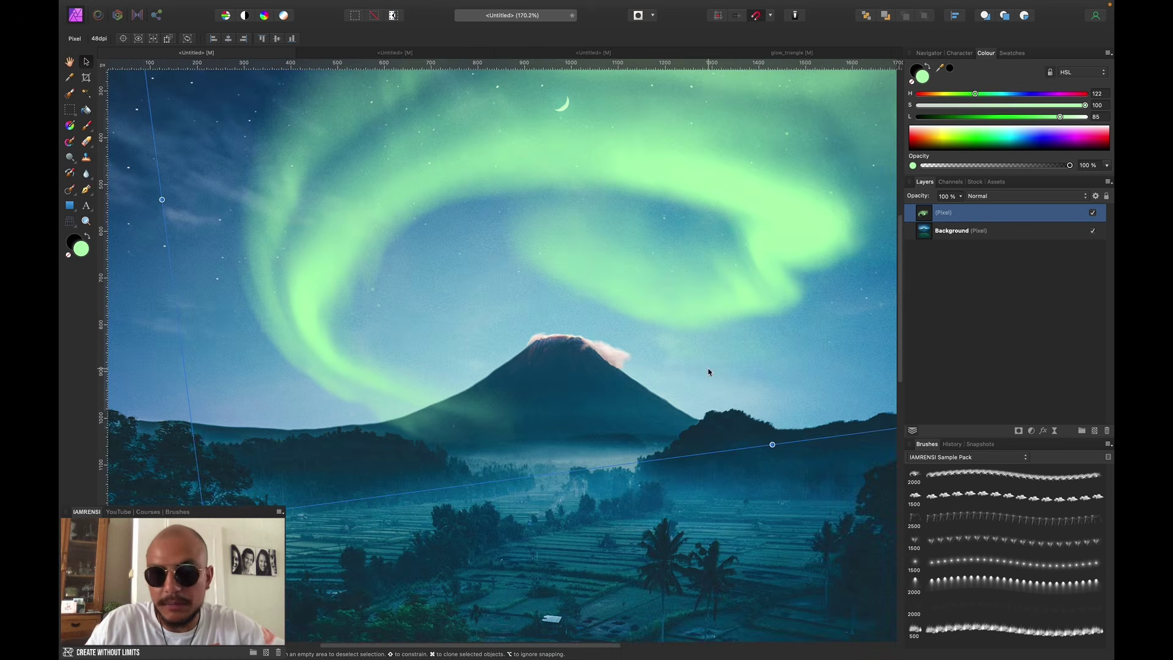
click(953, 232)
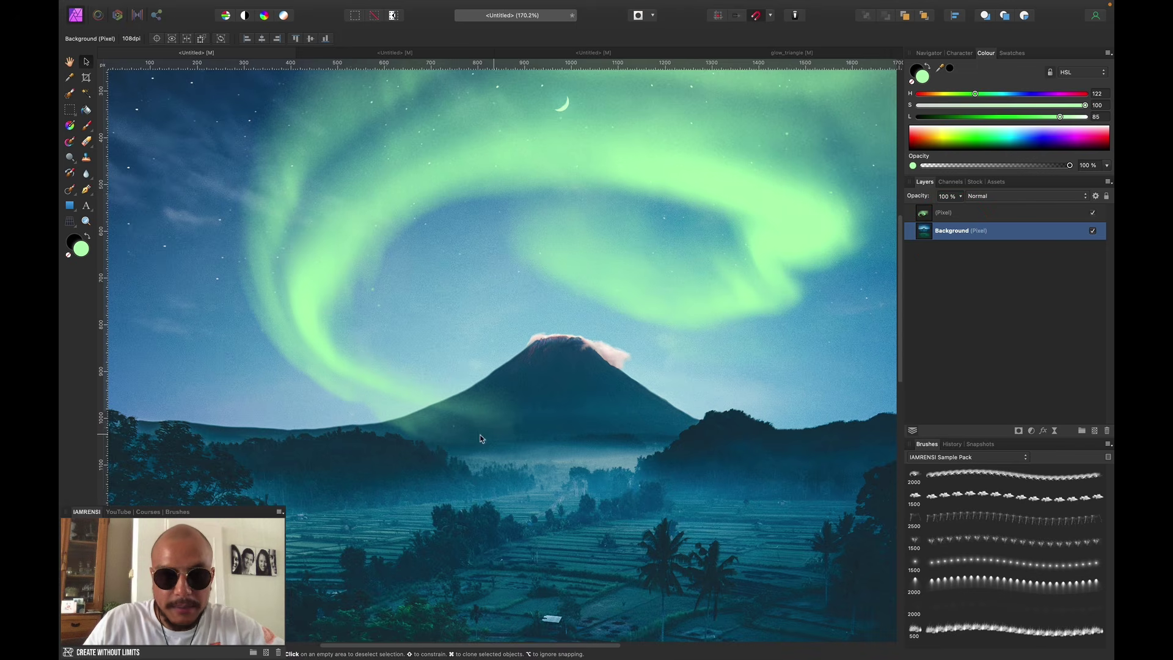
key(w)
key(bracketright)
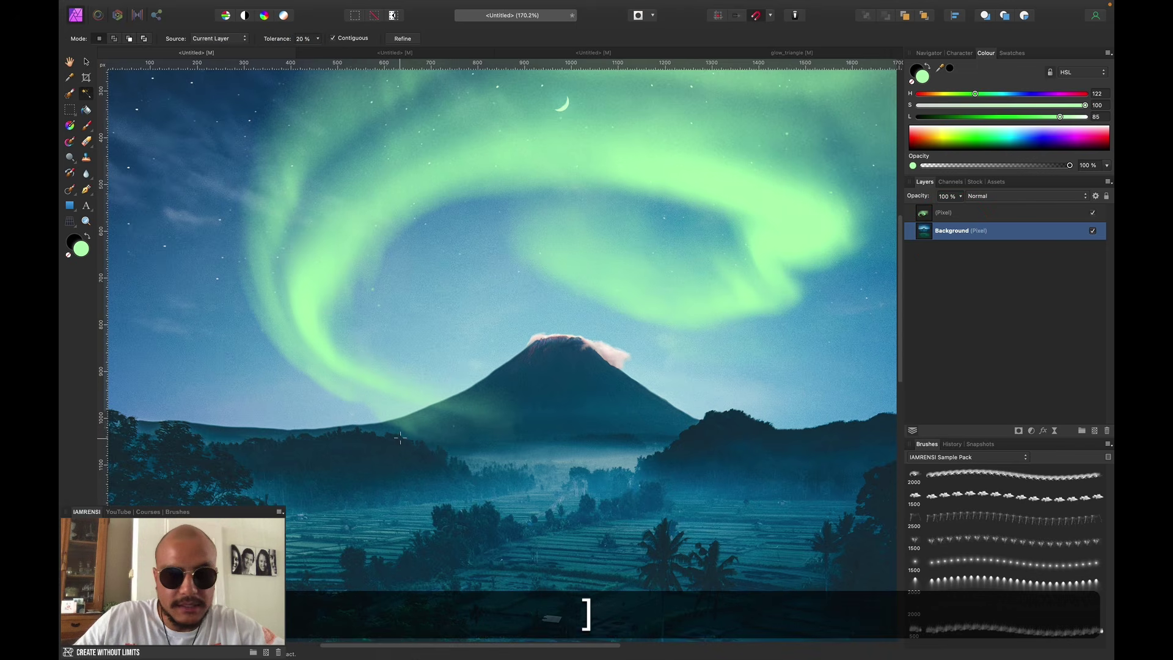
key(w)
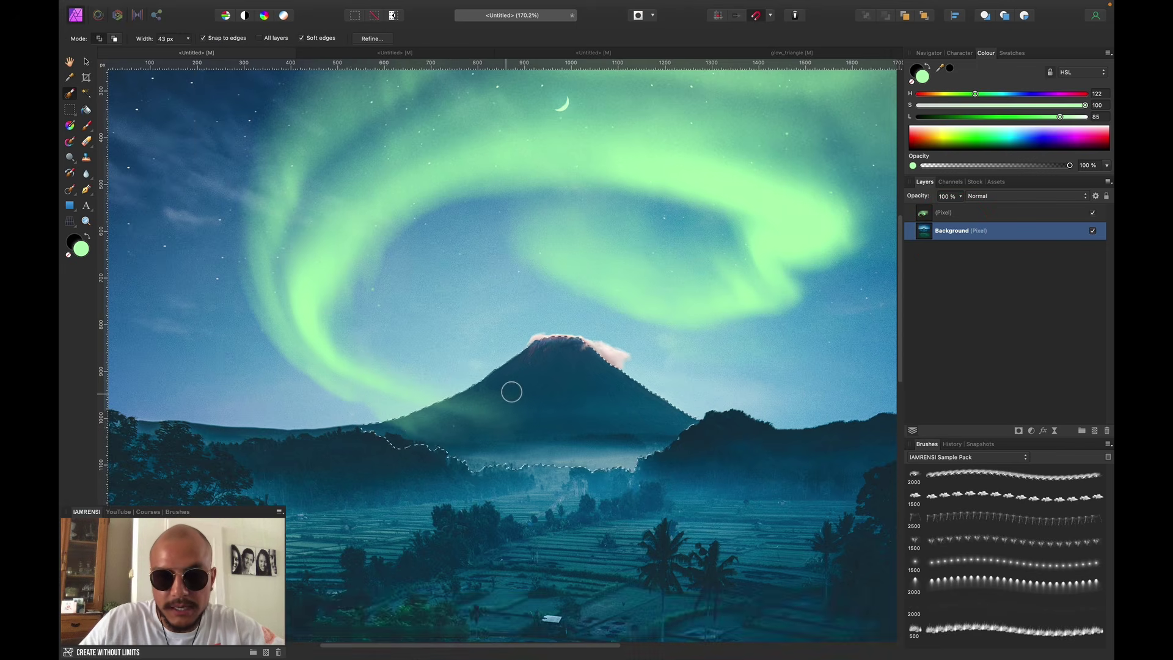
drag(511, 390, 524, 388)
- Mask the aurora layer with the volcano selection, deselect, and invert the mask to hide the aurora over the mountain
click(948, 213)
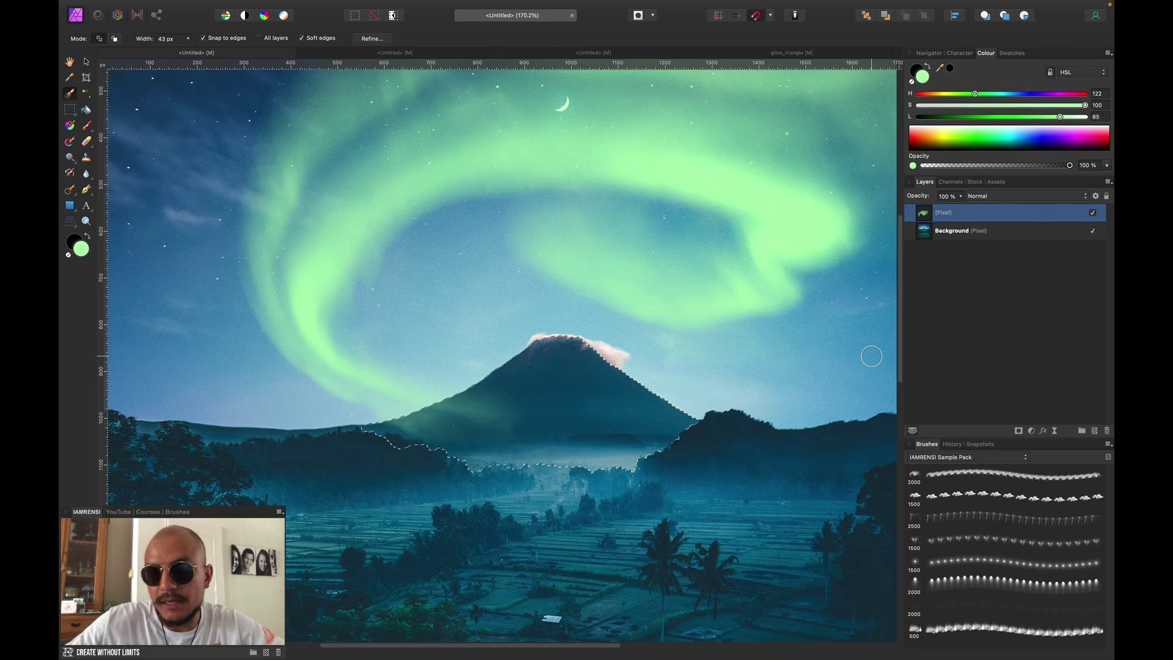
click(1019, 431)
key(super+d)
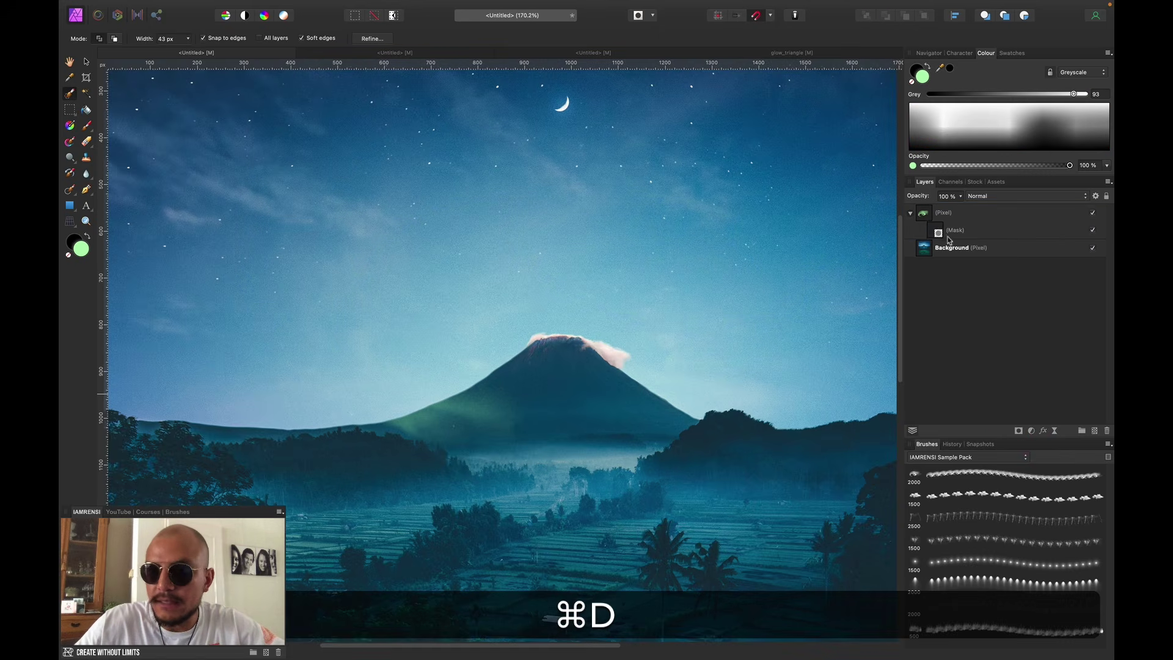
click(936, 229)
key(super+i)
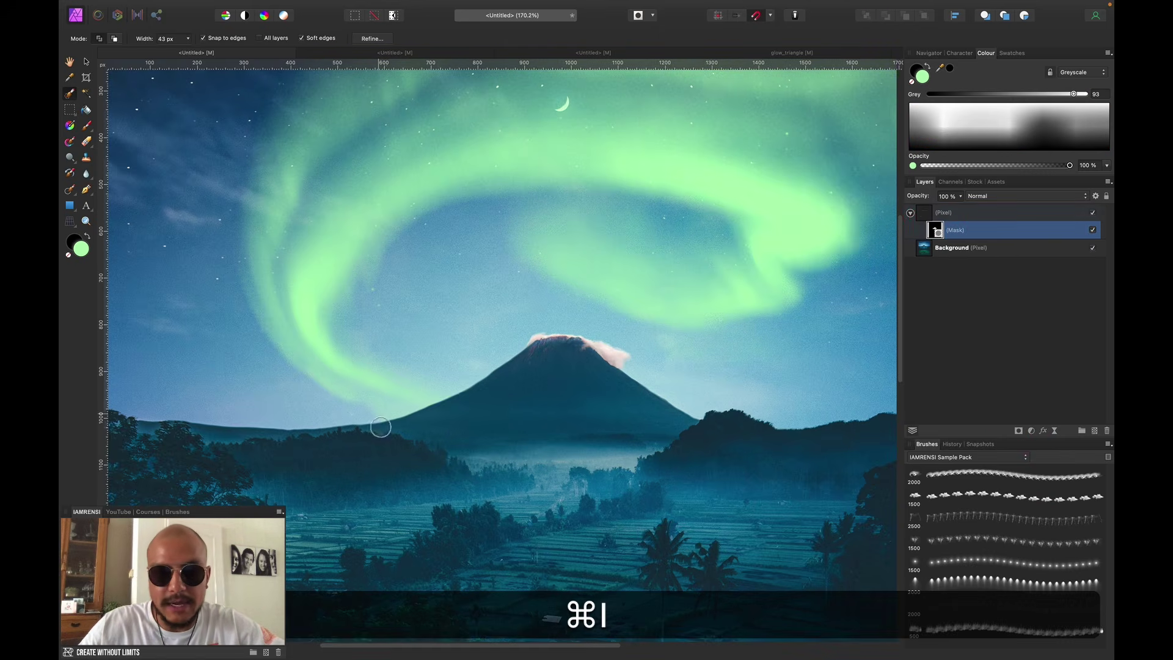
- Add a new pixel layer above the aurora layer and choose the 1500 px cloud brush
key(super+0)
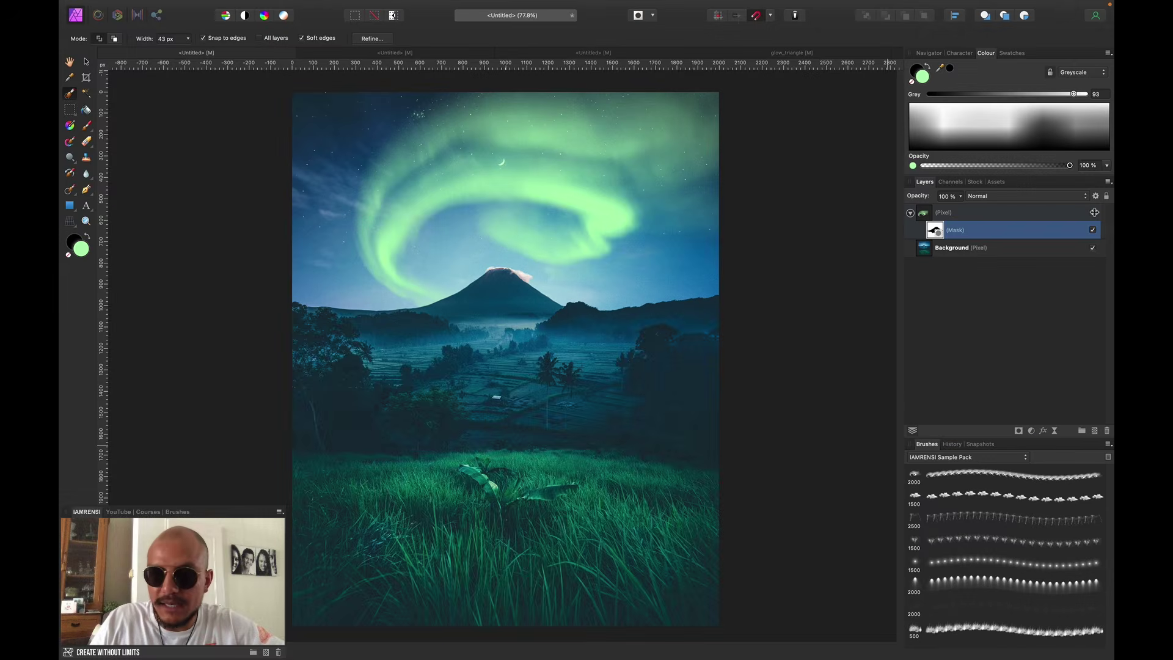
click(1055, 213)
click(1096, 430)
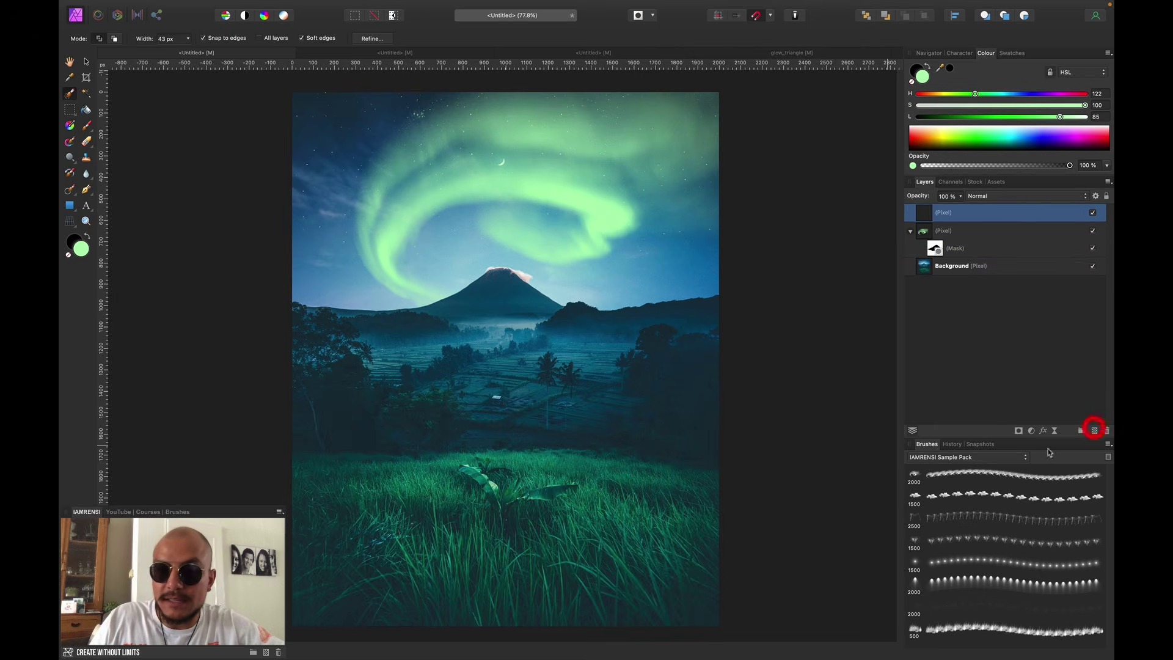
click(968, 492)
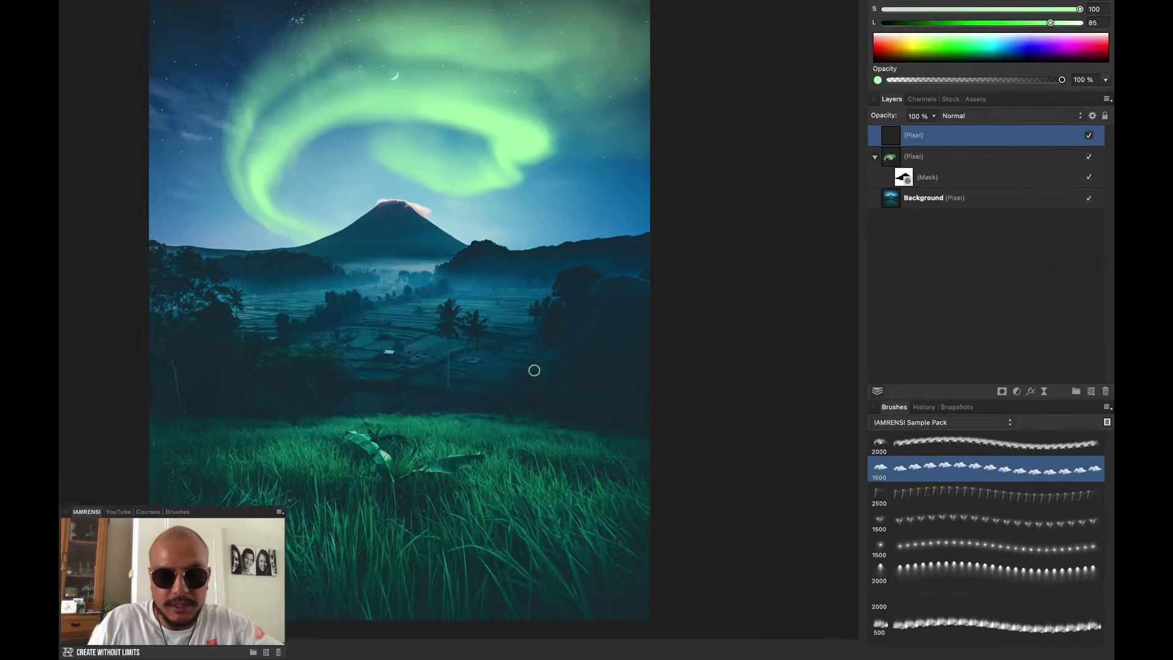
- Try stamping a light green cloud over the valley below the volcano, then undo it
key(b)
click(493, 354)
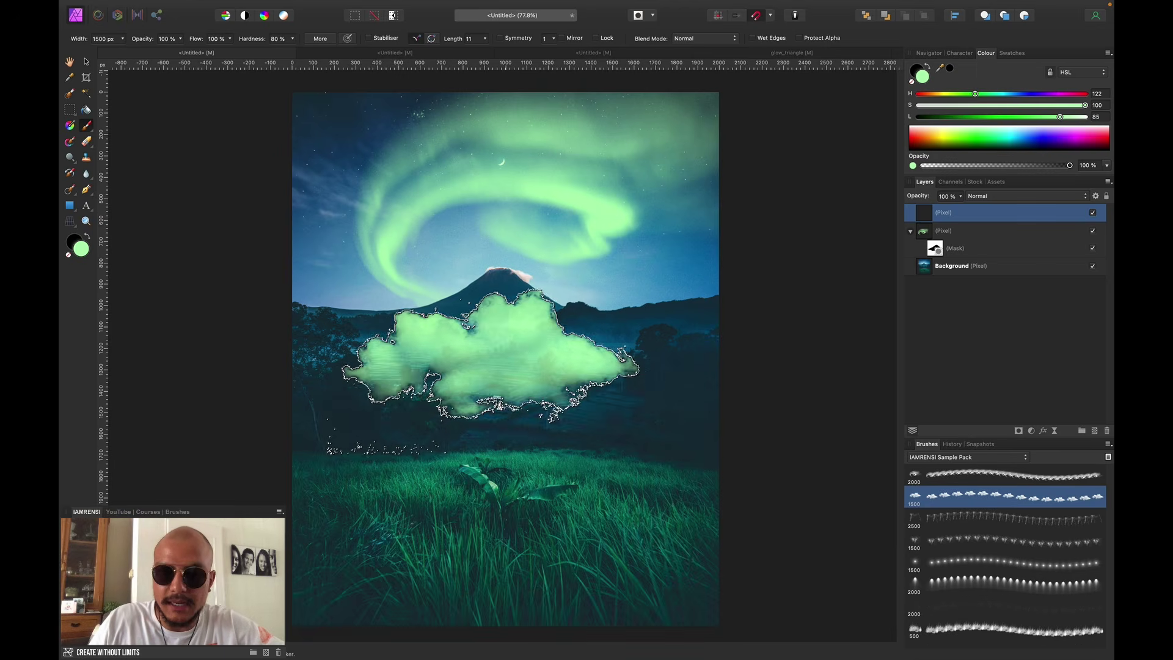
key(ctrl+z)
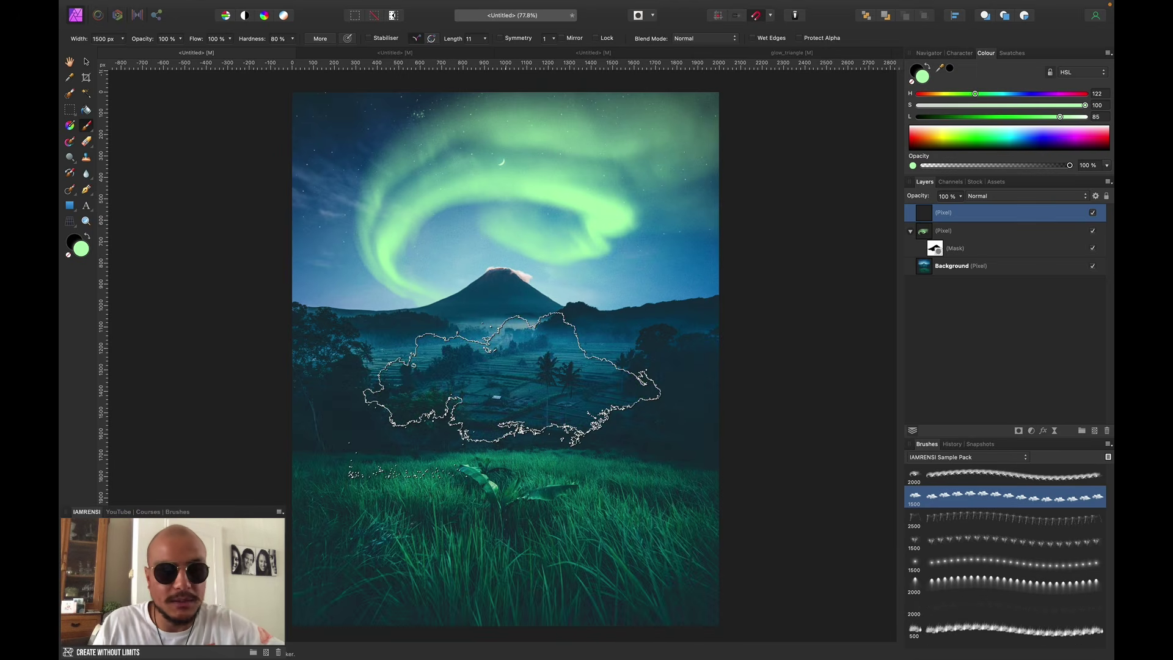
- Reset the brush colour to white, reduce the cloud brush to 1083.8 px, and stamp a cloud just below the volcano
key(d)
click(516, 378)
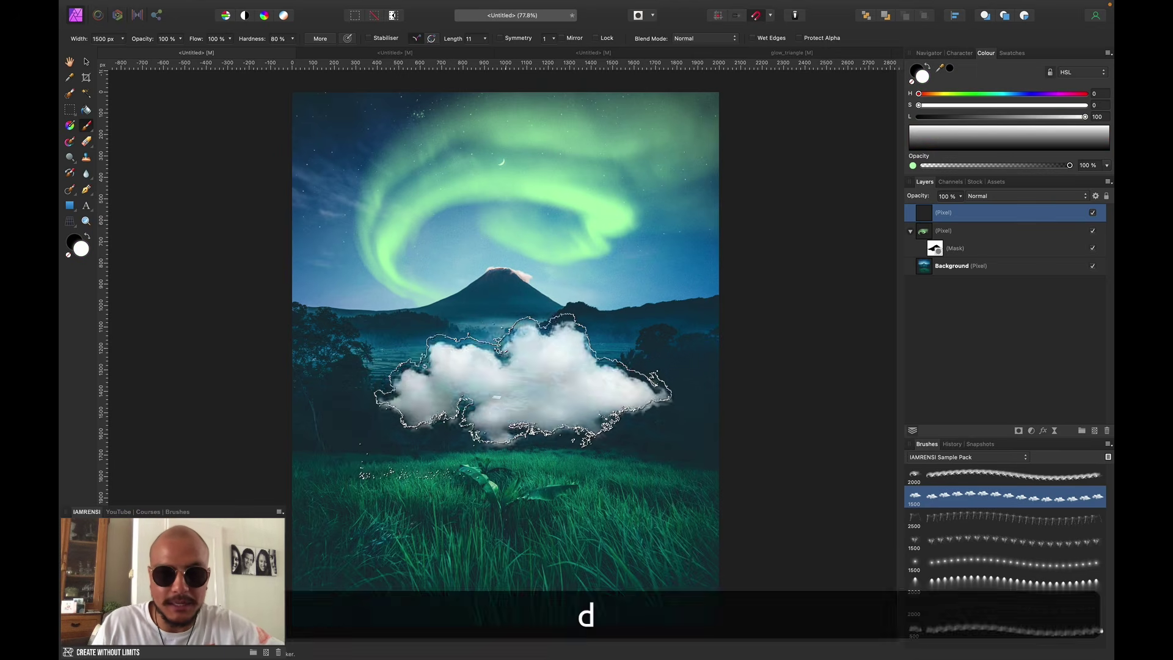
drag(516, 378, 513, 373)
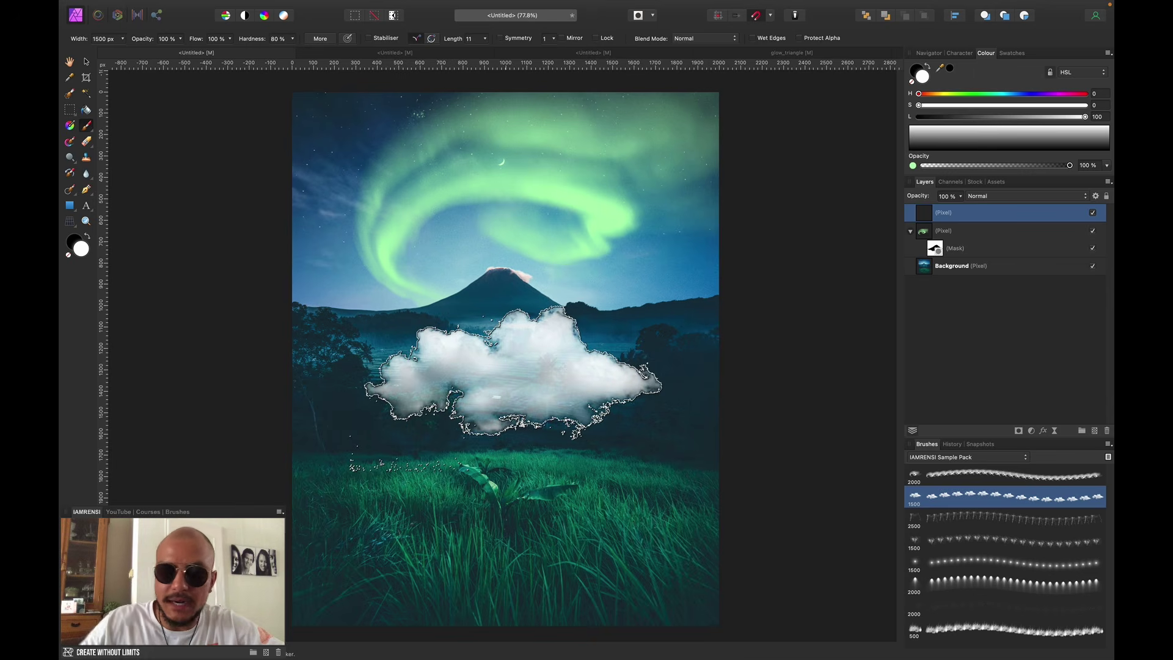
key(bracketleft)
key(bracketleft)
key(bracketleft)
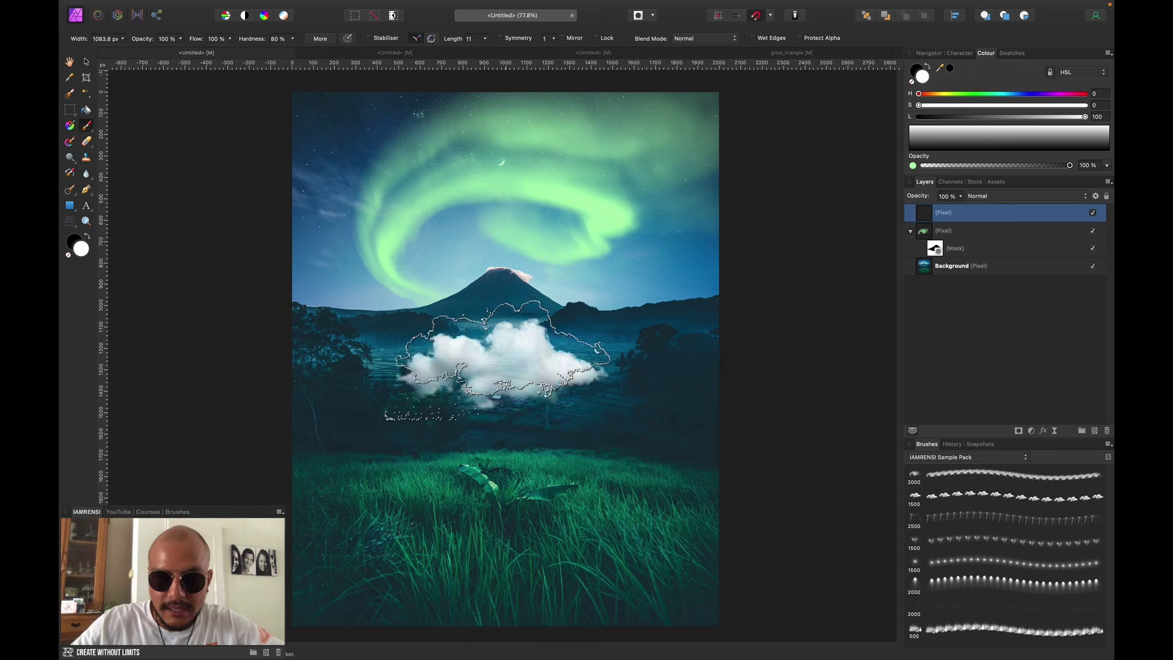
click(505, 360)
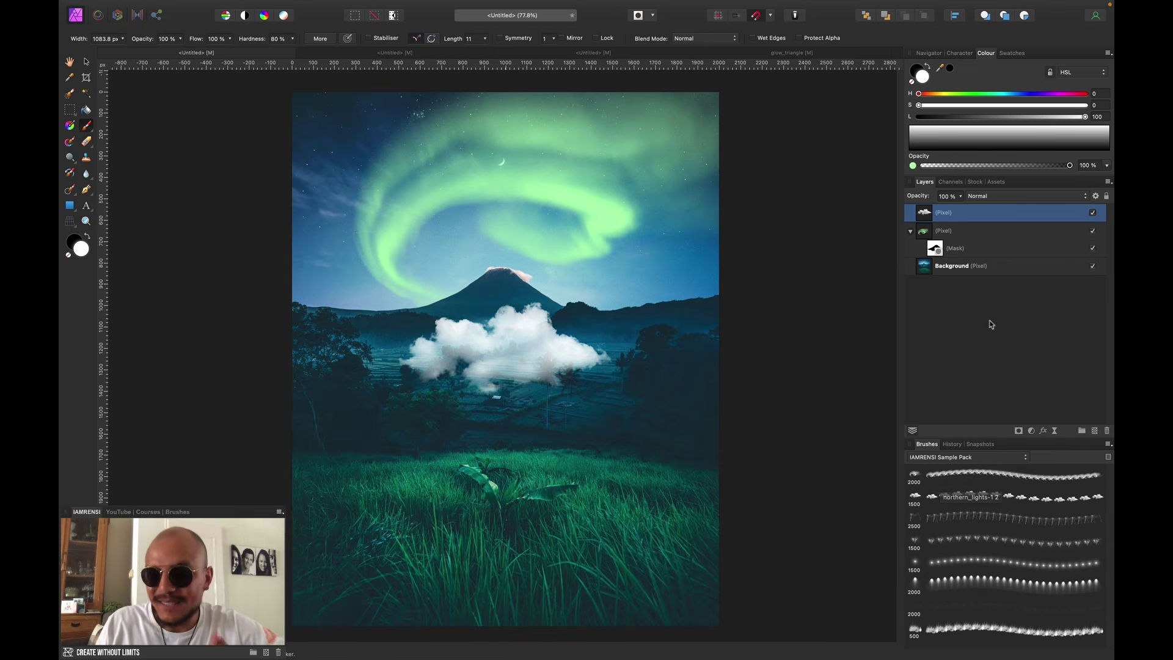
- On a new pixel layer, stamp a white lightning bolt beneath the cloud with the 2500 px lightning brush reduced to 1535.3 px
click(1095, 431)
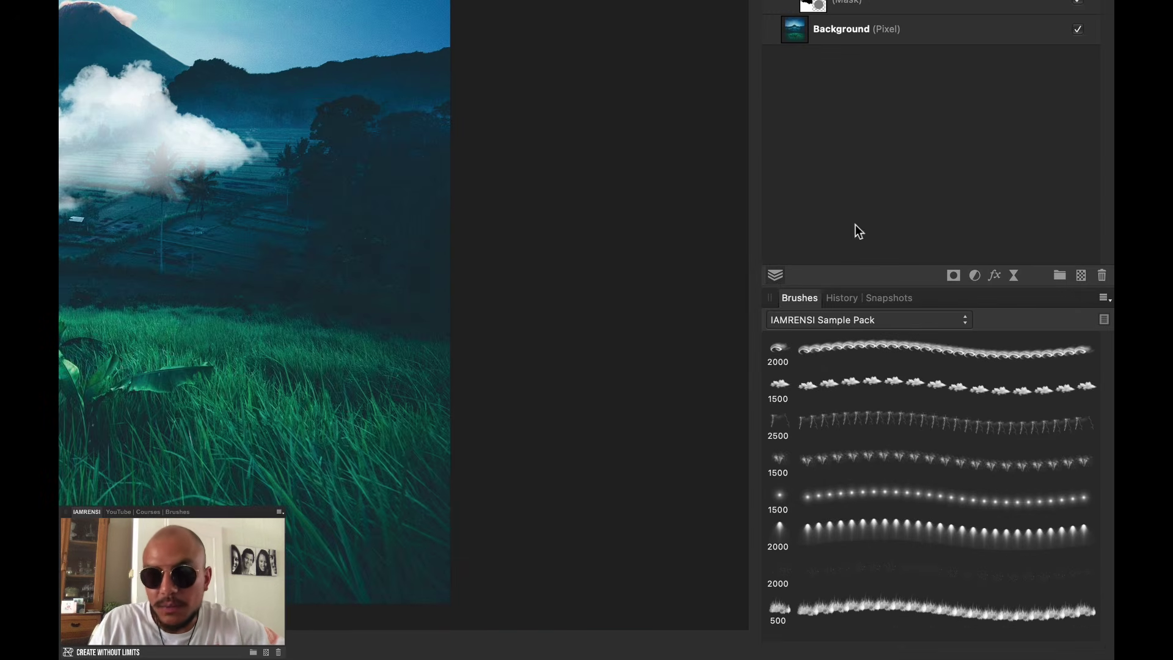
click(841, 423)
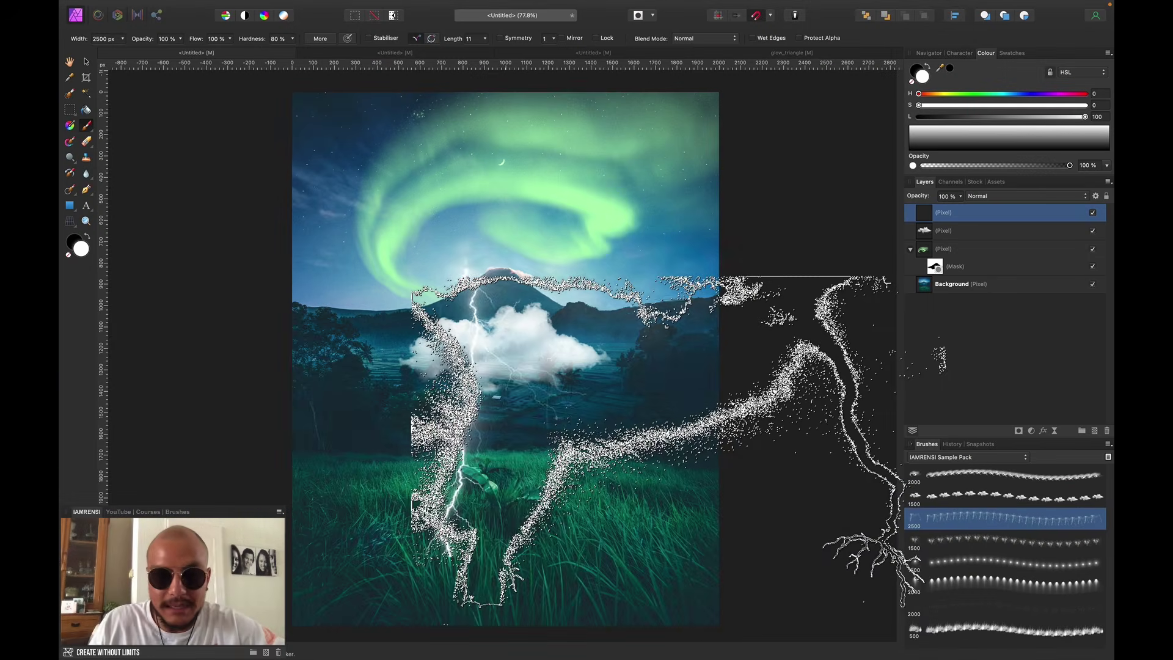
key(bracketleft)
key(bracketleft)
key(bracketleft)
key(bracketleft)
key(bracketleft)
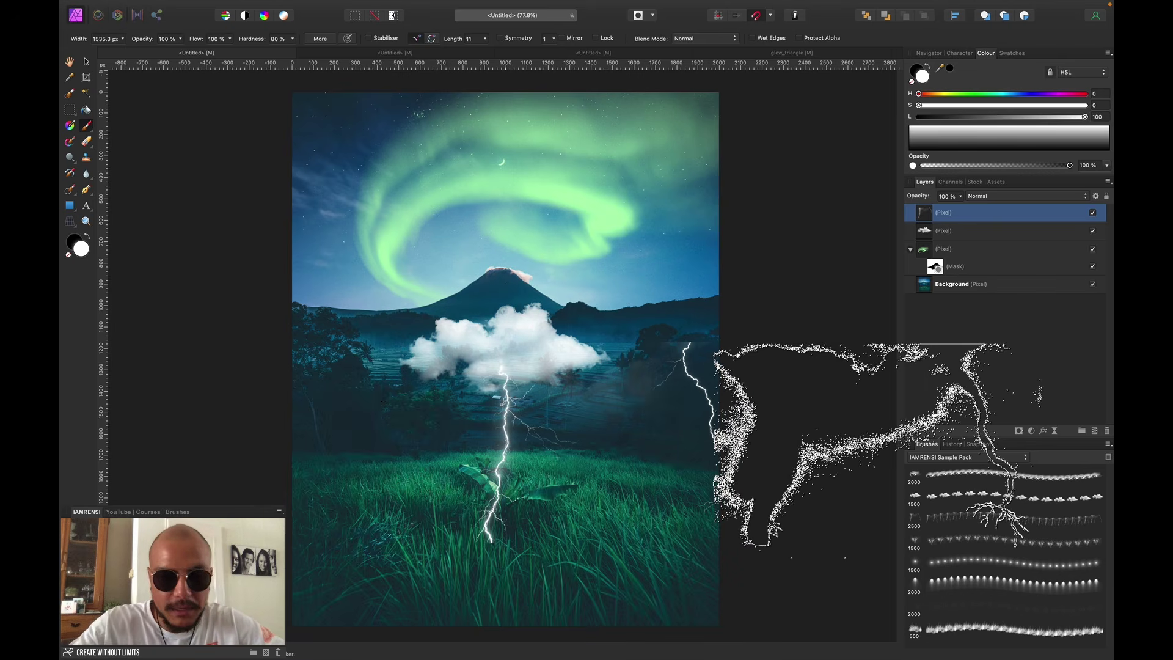
- Erase the extra lightning bolt at the image's right edge with a 512 px soft eraser
key(e)
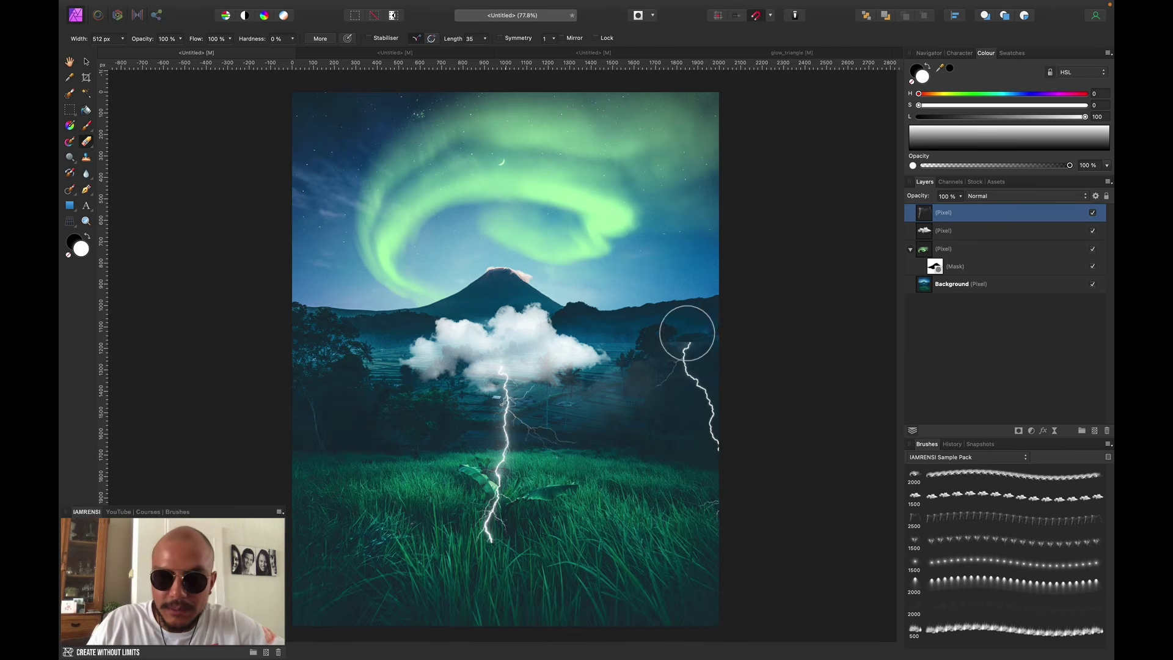
drag(687, 336, 701, 378)
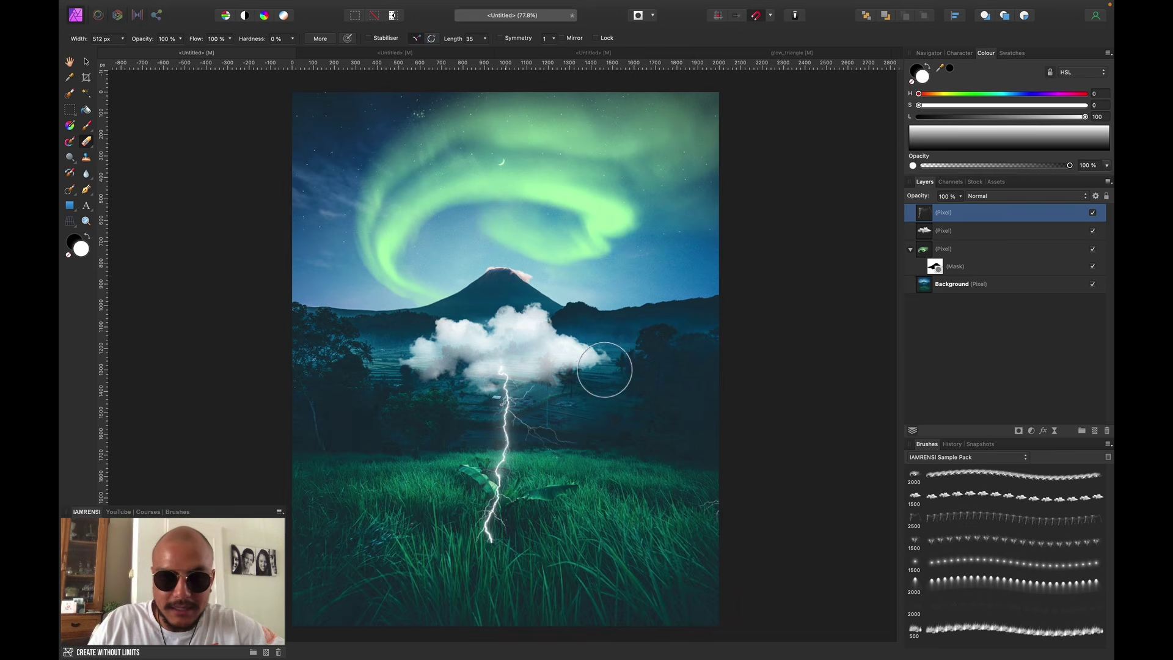
click(618, 423)
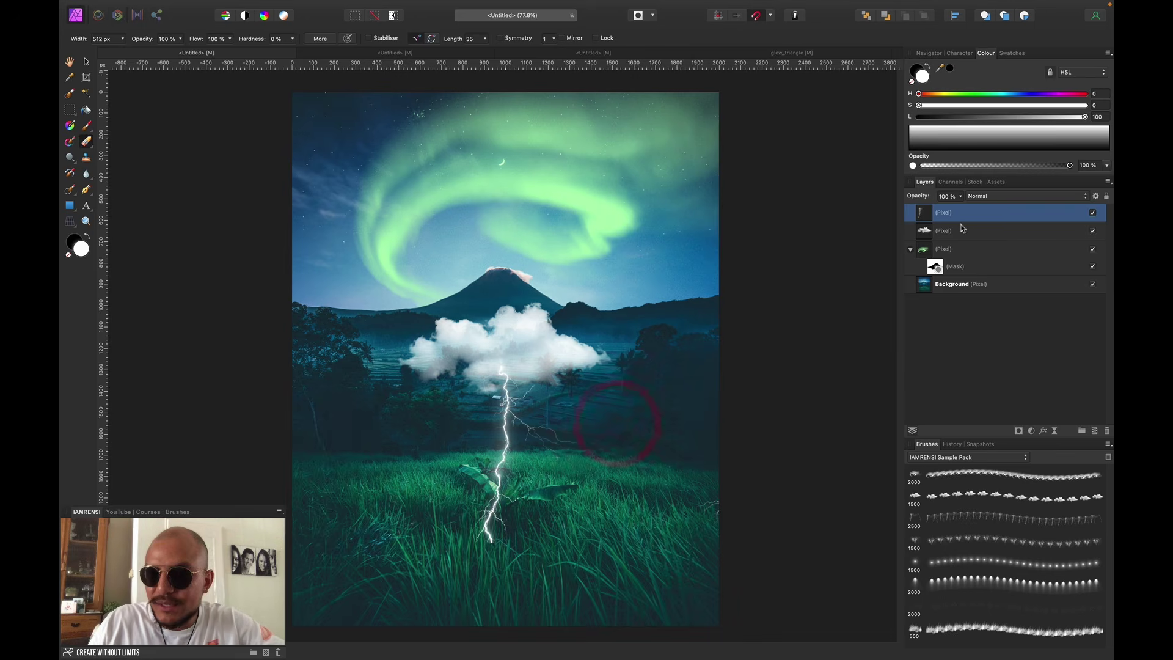
- Place the lightning layer beneath the cloud layer in the stacking order
key(v)
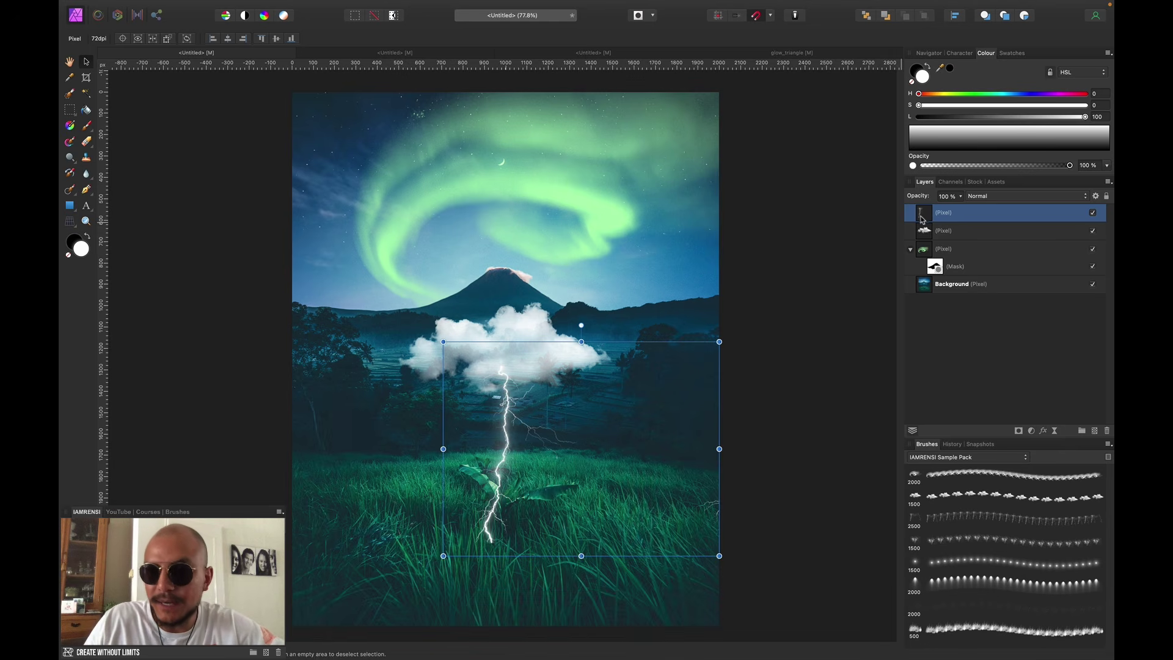
scroll(520, 385, up, 10)
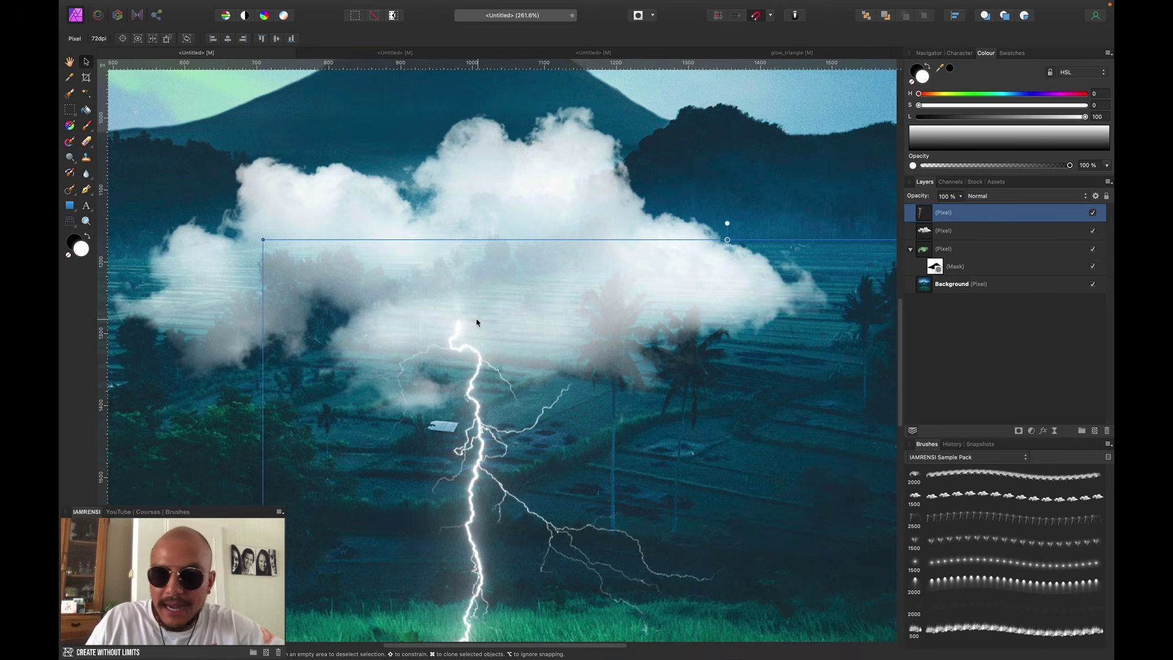
key(super+0)
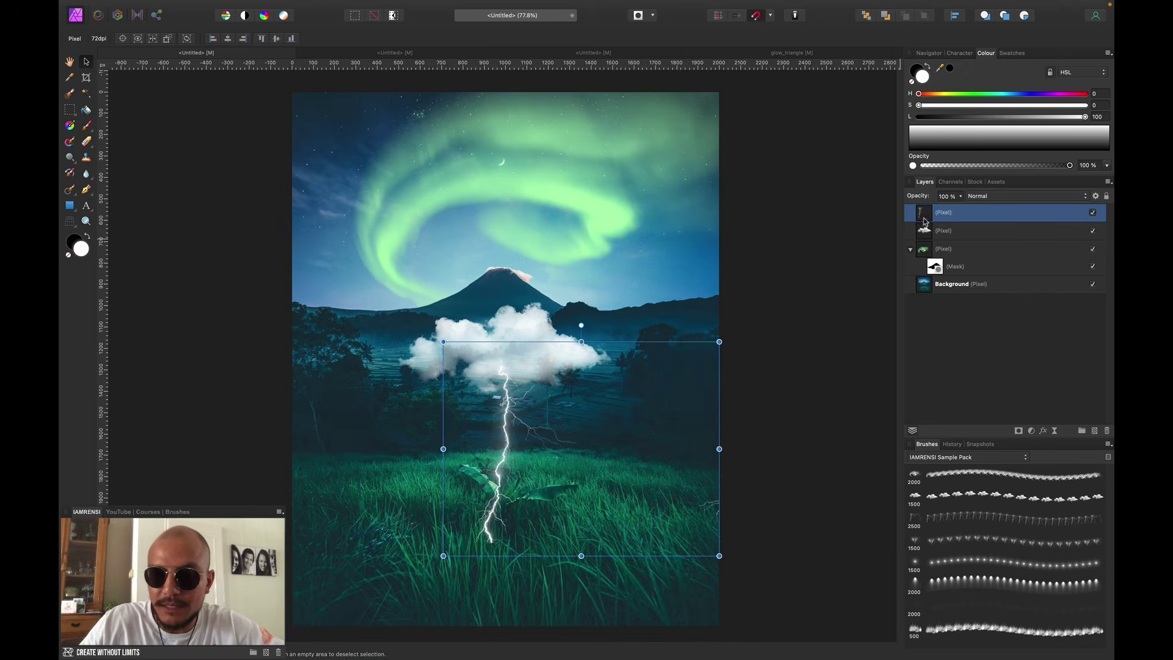
drag(924, 221, 925, 238)
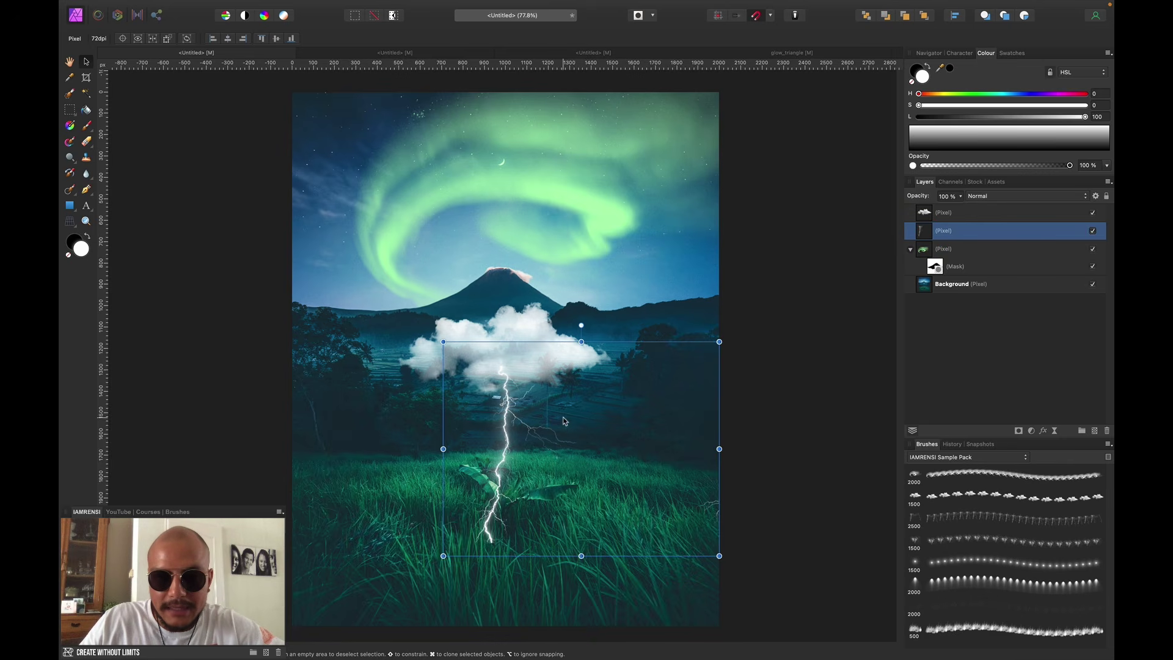
- Rotate the lightning bolt slightly counterclockwise and reposition it so its upper end meets the underside of the cloud
drag(564, 421, 566, 431)
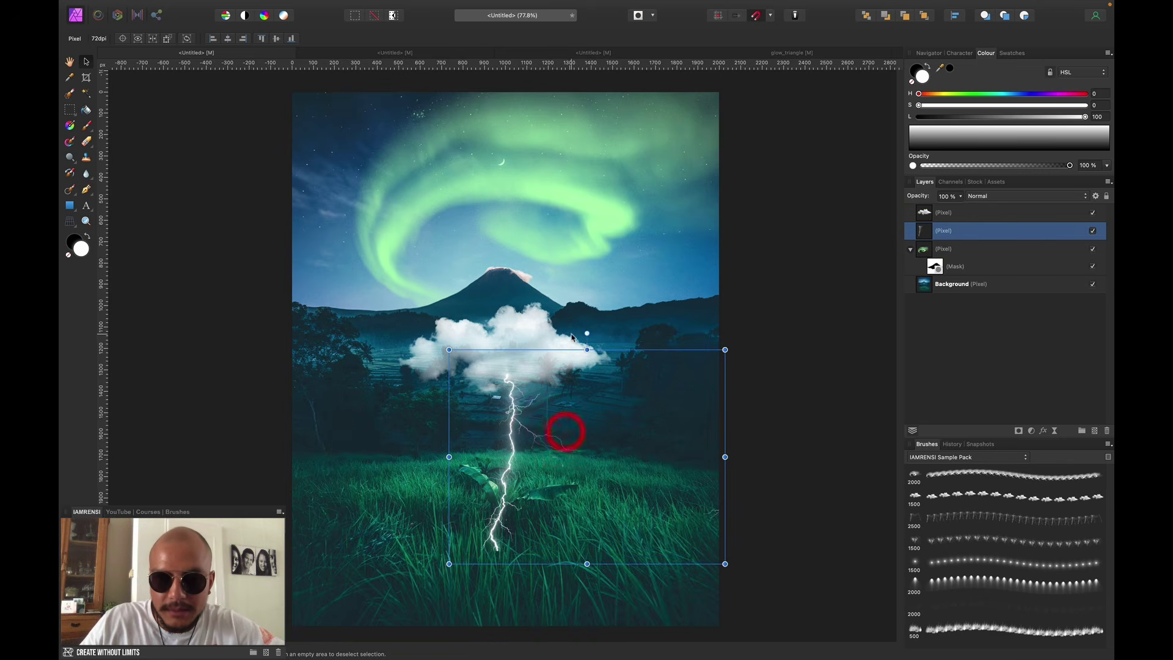
drag(585, 334, 563, 327)
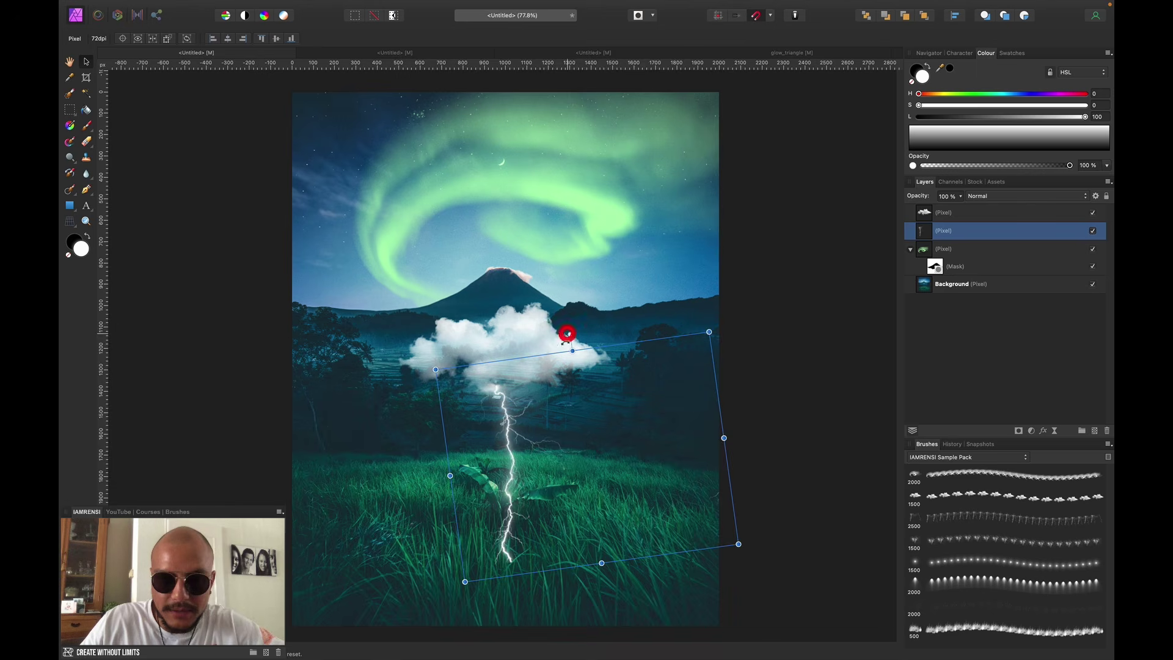
click(545, 469)
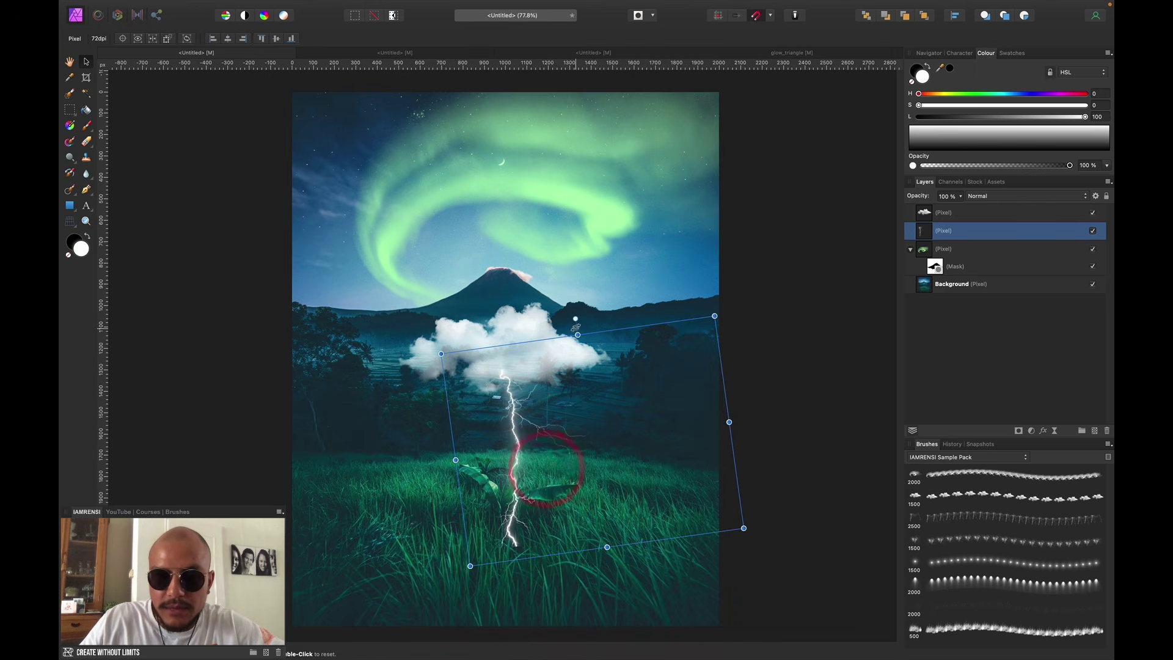
drag(576, 319, 579, 318)
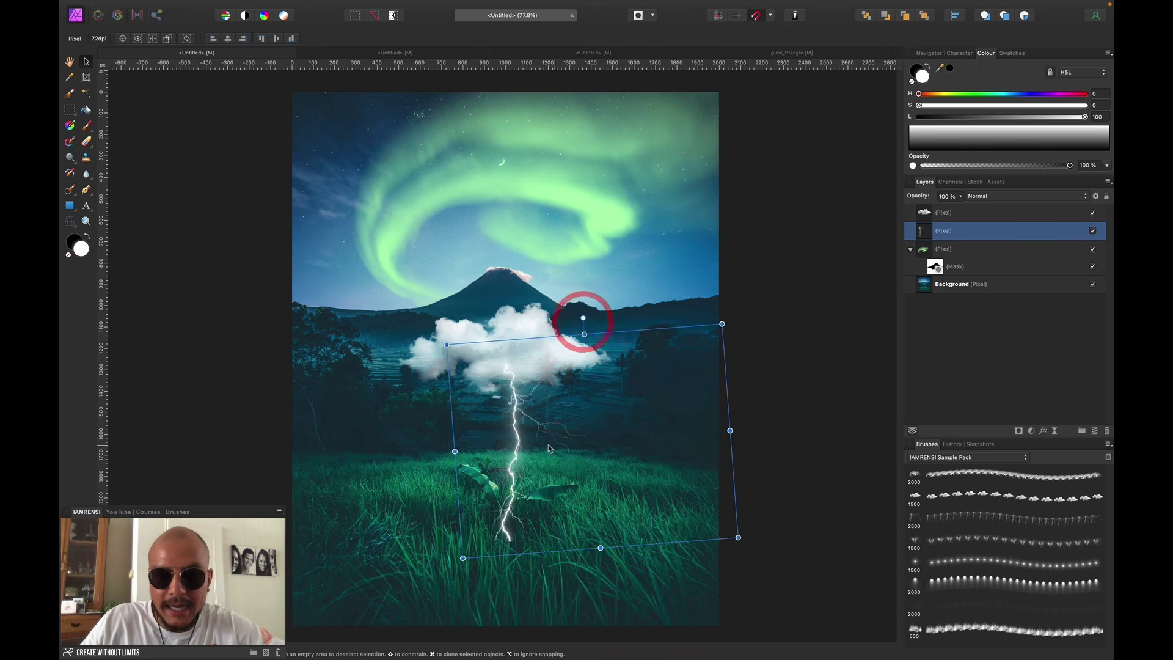
click(550, 448)
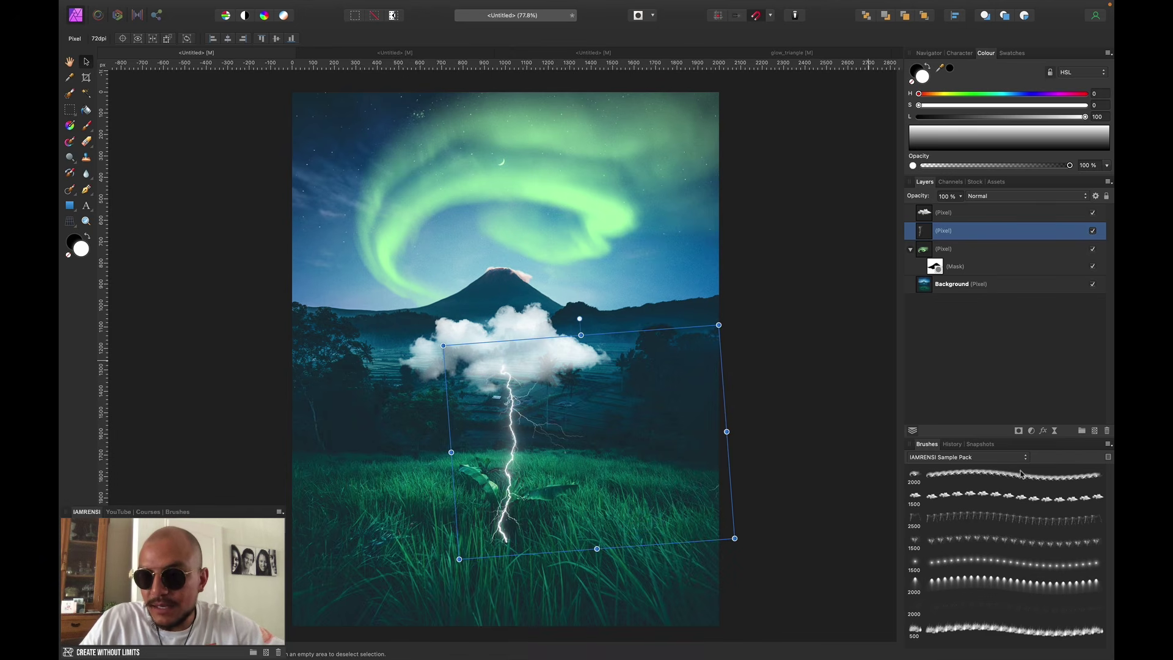
- Give the lightning layer a small-radius Outer Glow in pink with hue 297, saturation 100 and lightness 75
click(1044, 432)
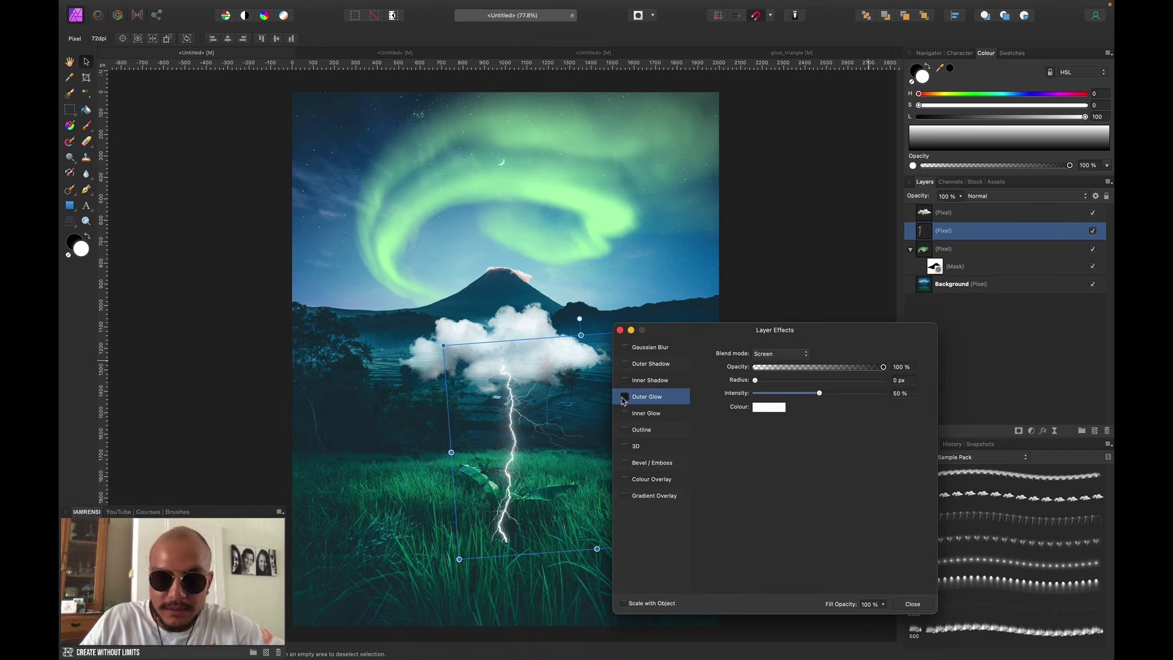
click(763, 406)
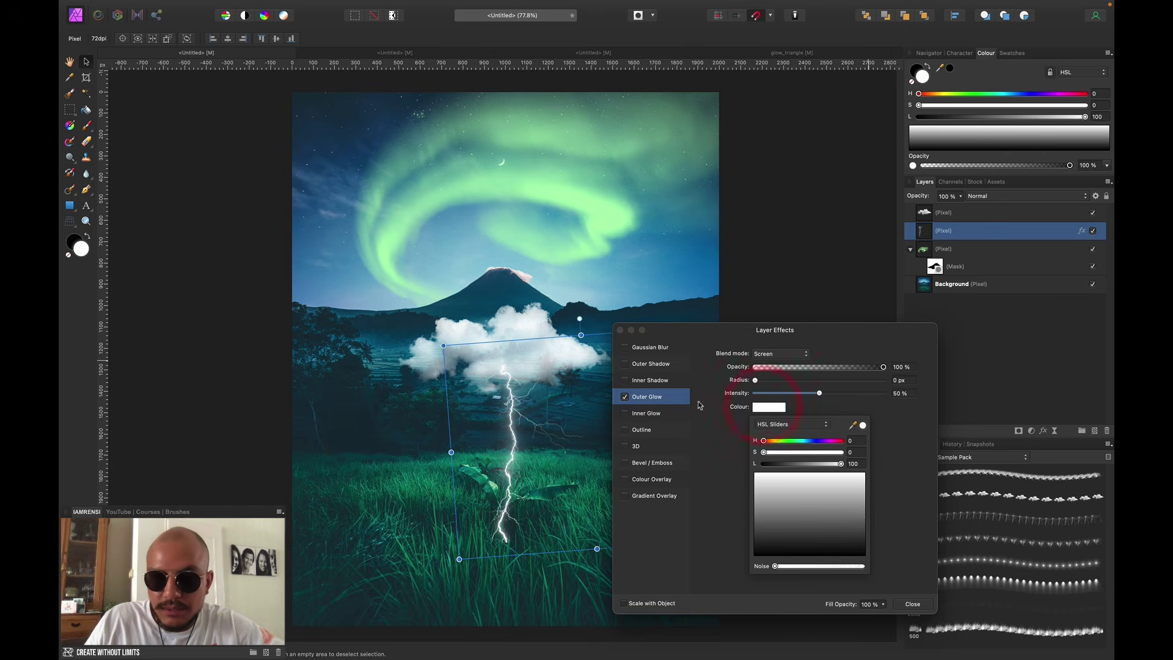
click(827, 441)
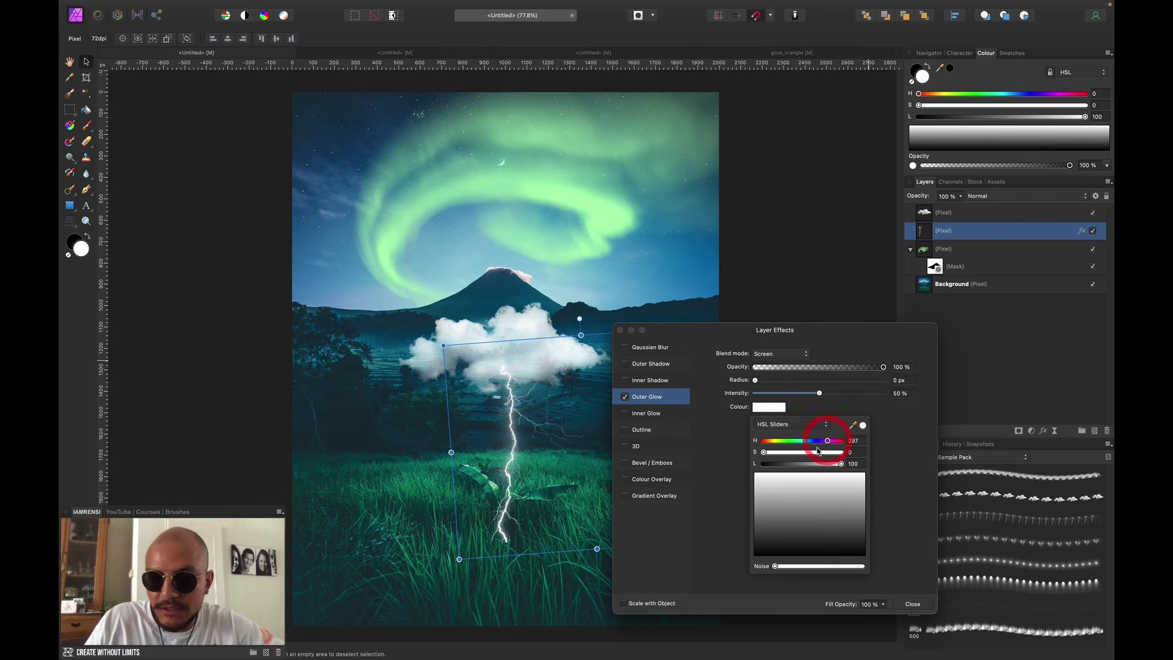
click(841, 452)
click(831, 463)
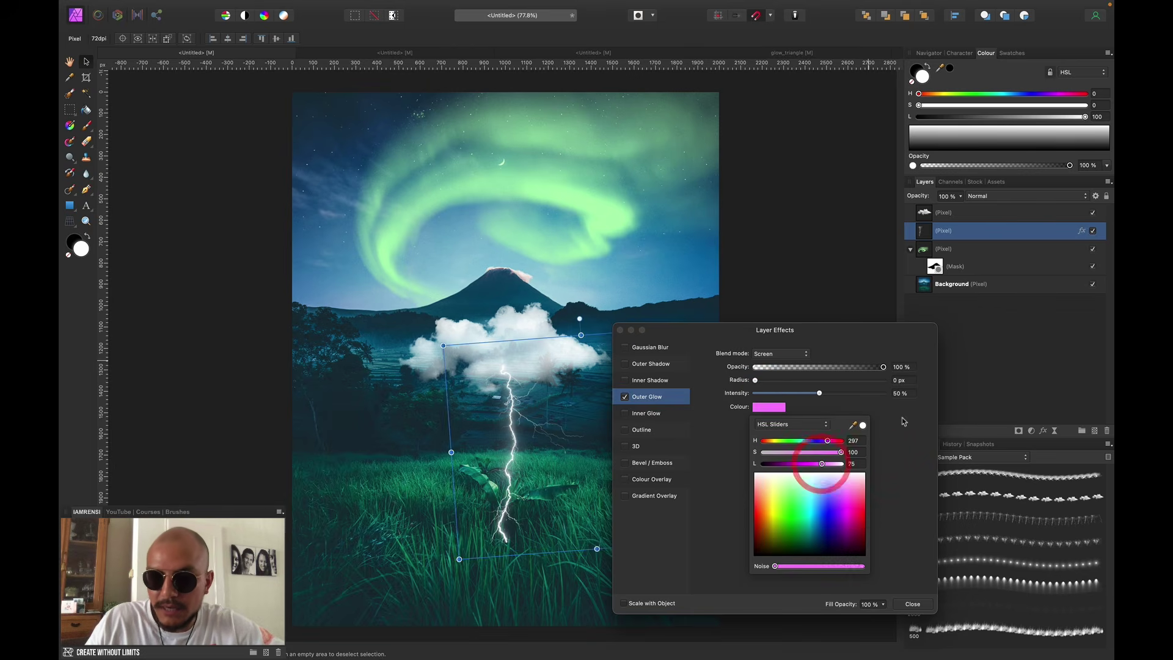
click(786, 407)
drag(763, 382, 766, 380)
click(621, 331)
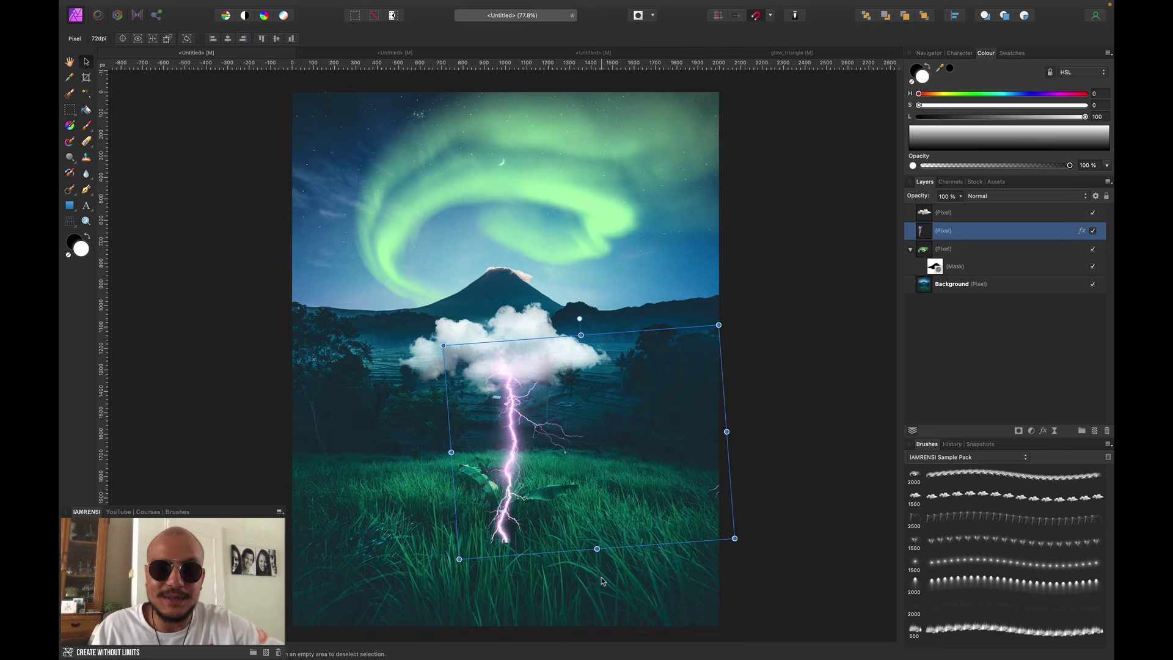
- Move the cloud and lightning together above the volcano's peak, scale them down, and erase the stray lightning fragments beside the bolt
mouse_move(566, 500)
mouse_down()
mouse_move(578, 496)
mouse_move(560, 492)
mouse_up()
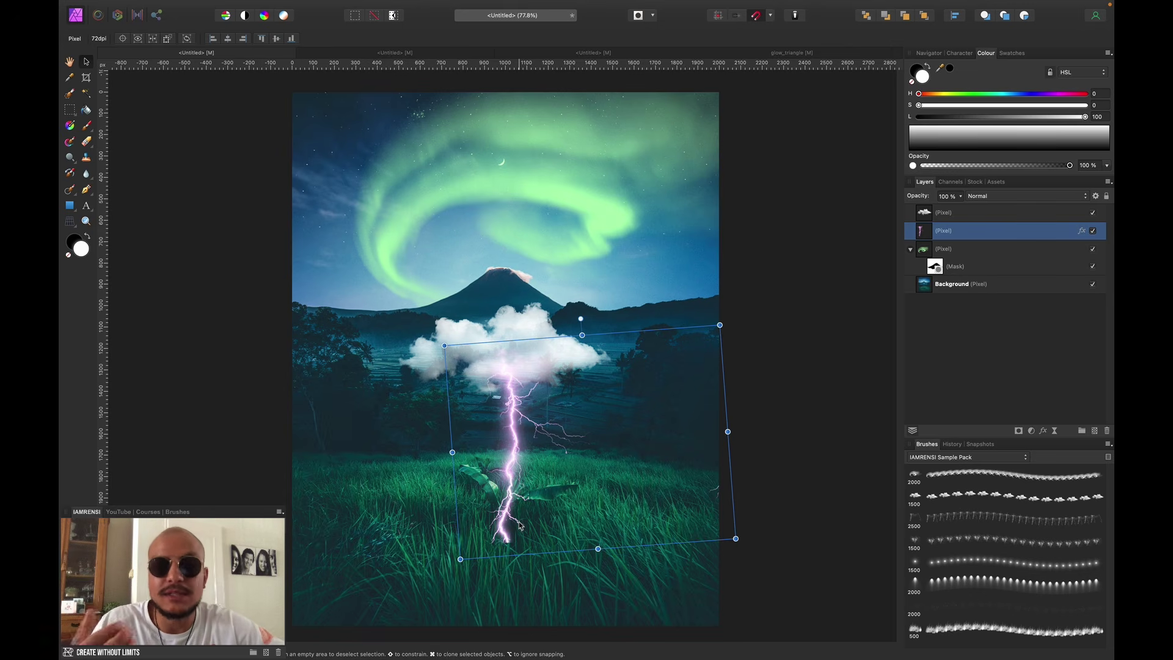
super+click(944, 214)
drag(529, 354, 530, 91)
drag(730, 284, 668, 259)
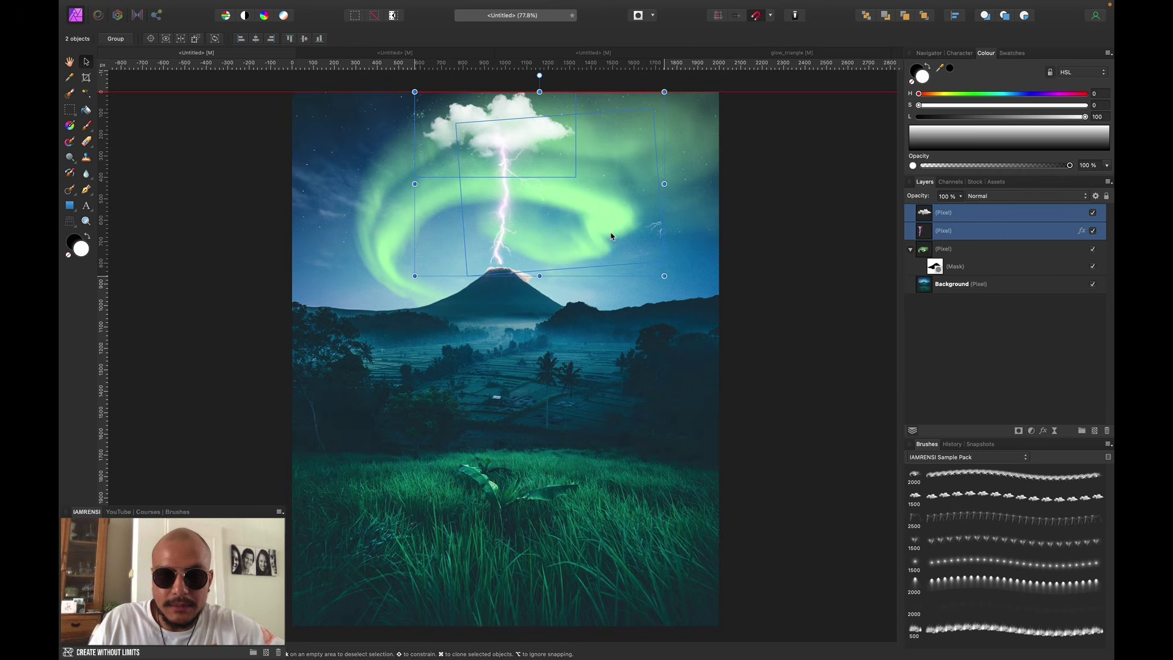
click(611, 237)
key(e)
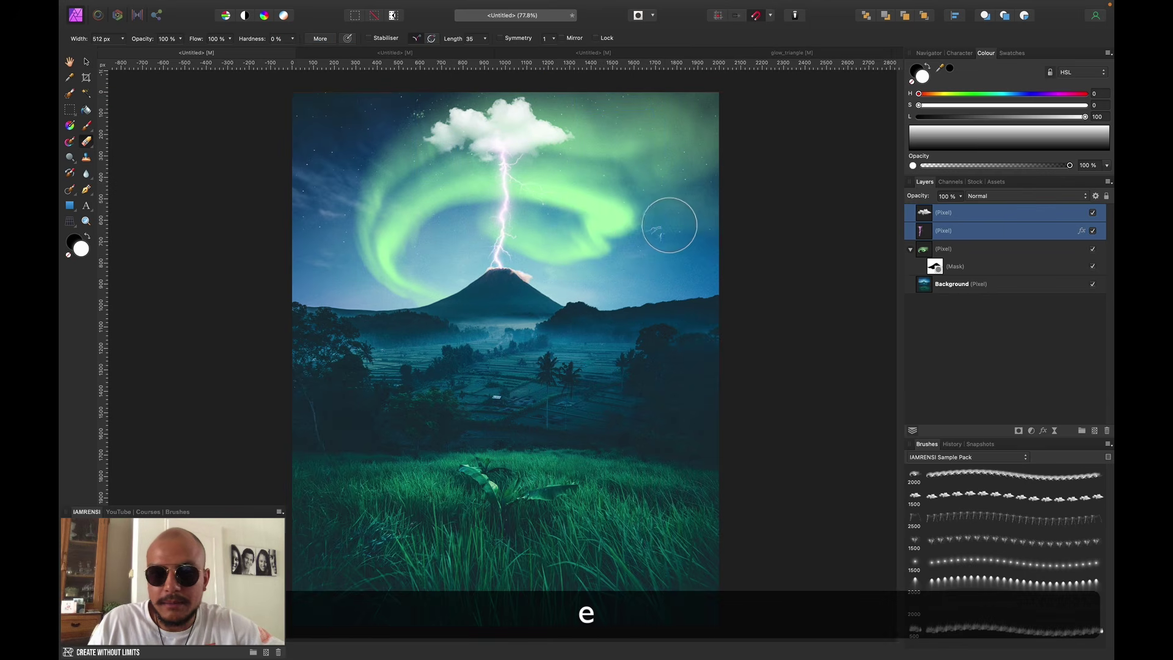
click(624, 339)
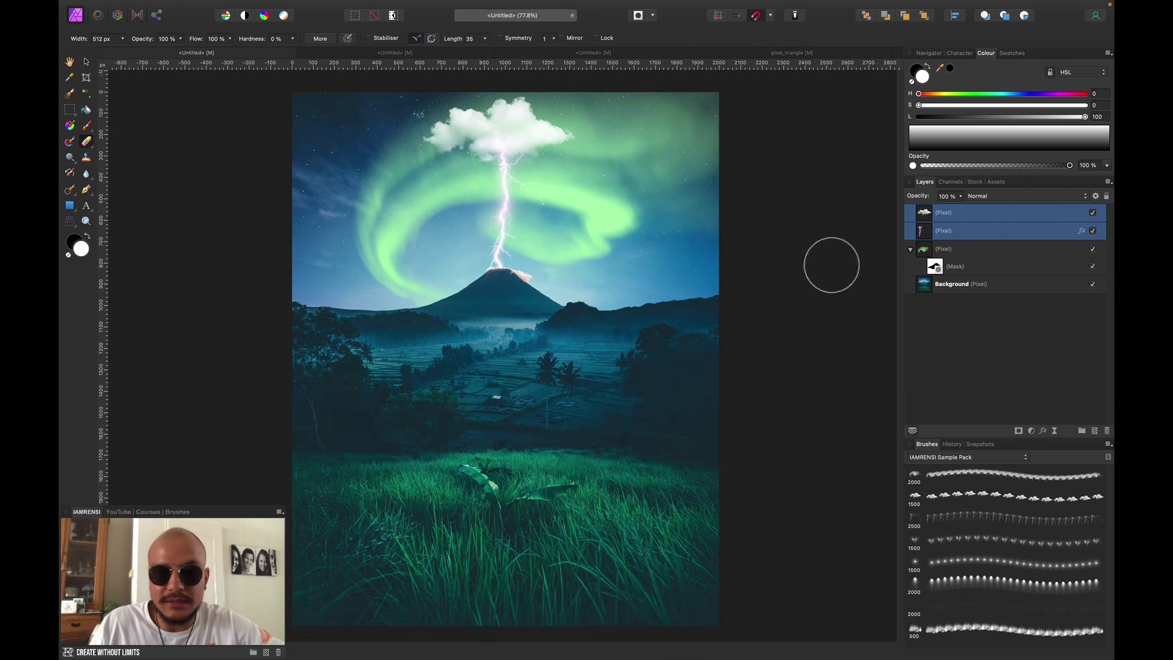
- Hide the aurora, cloud and lightning layers so only the Background remains showing
click(1094, 251)
click(1029, 395)
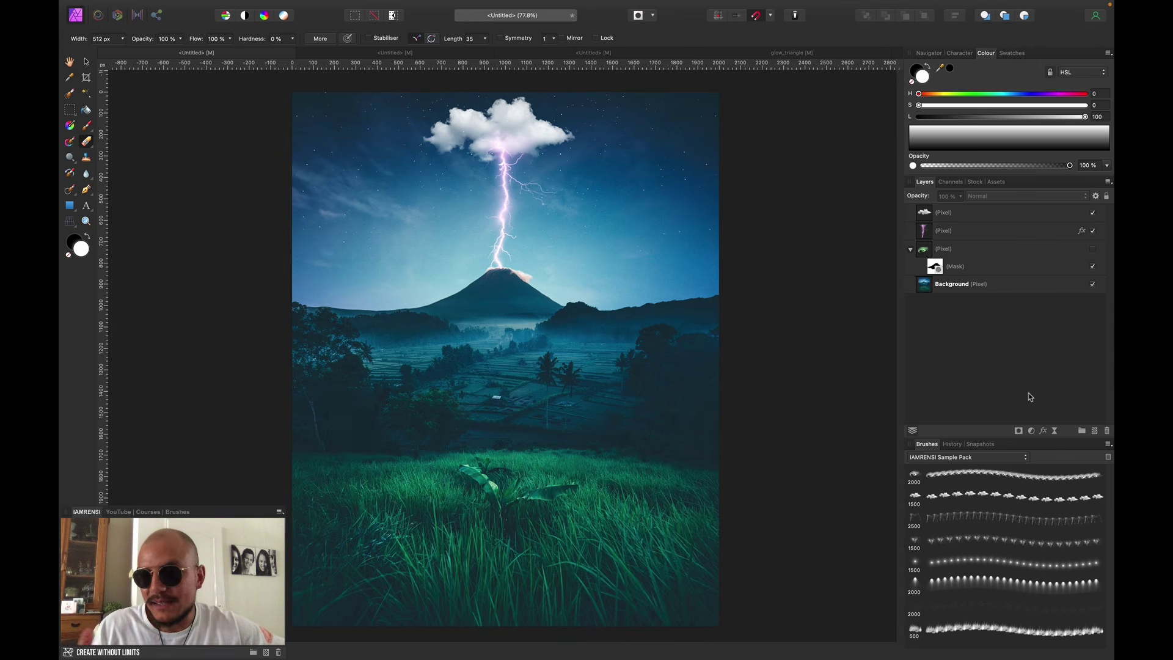
click(1092, 212)
click(1093, 231)
- On a new pixel layer above the cloud layer, stamp white fireworks rising from the volcano's peak with the fireworks brush at 1275 px
click(1060, 212)
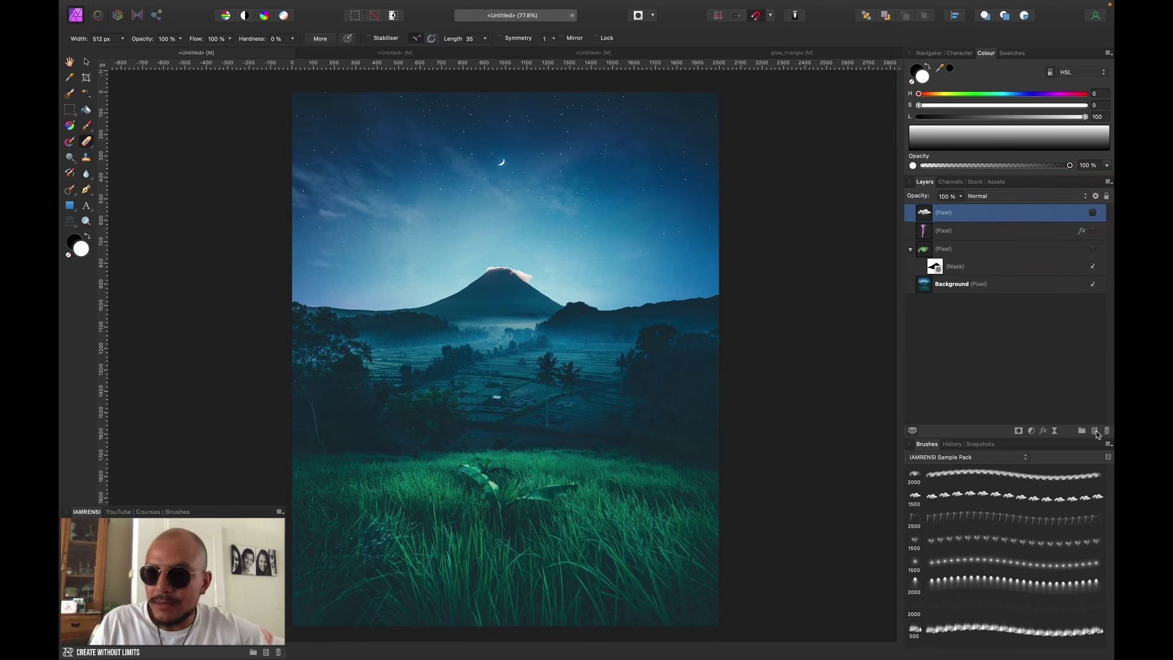
click(1095, 431)
click(958, 545)
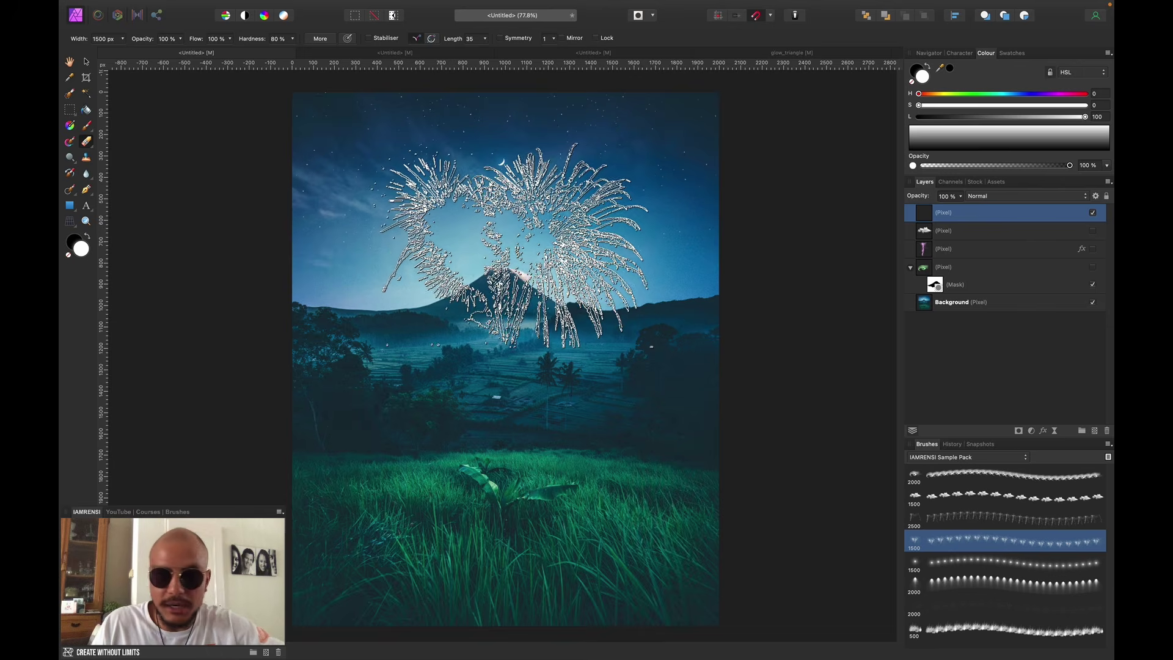
key(b)
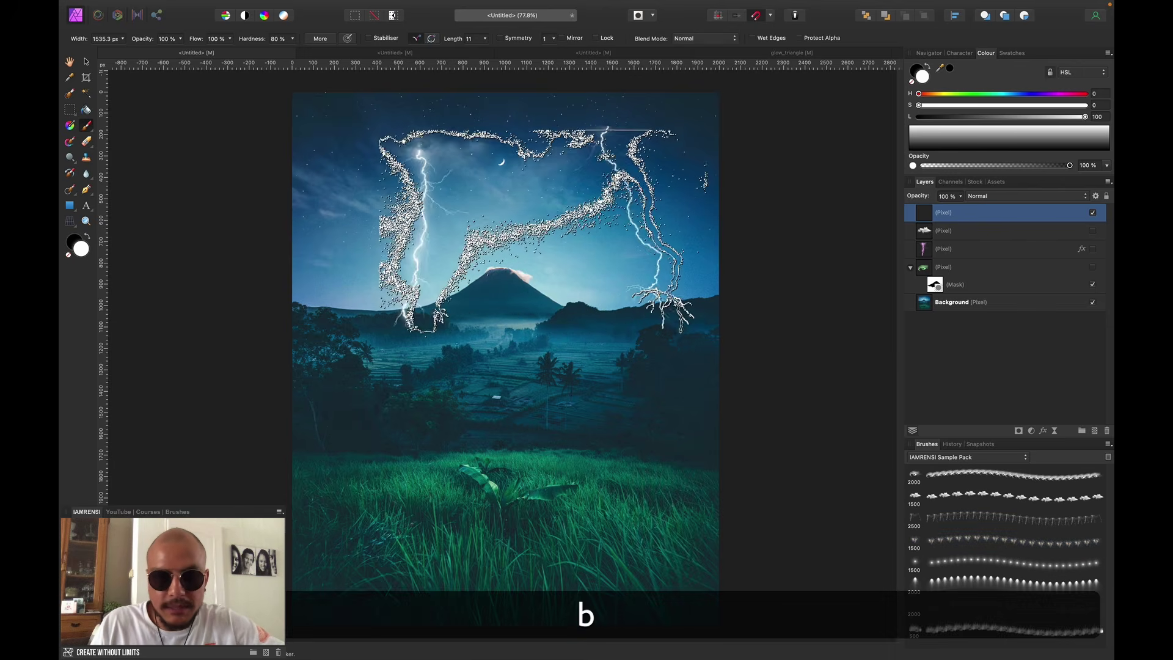
click(1005, 539)
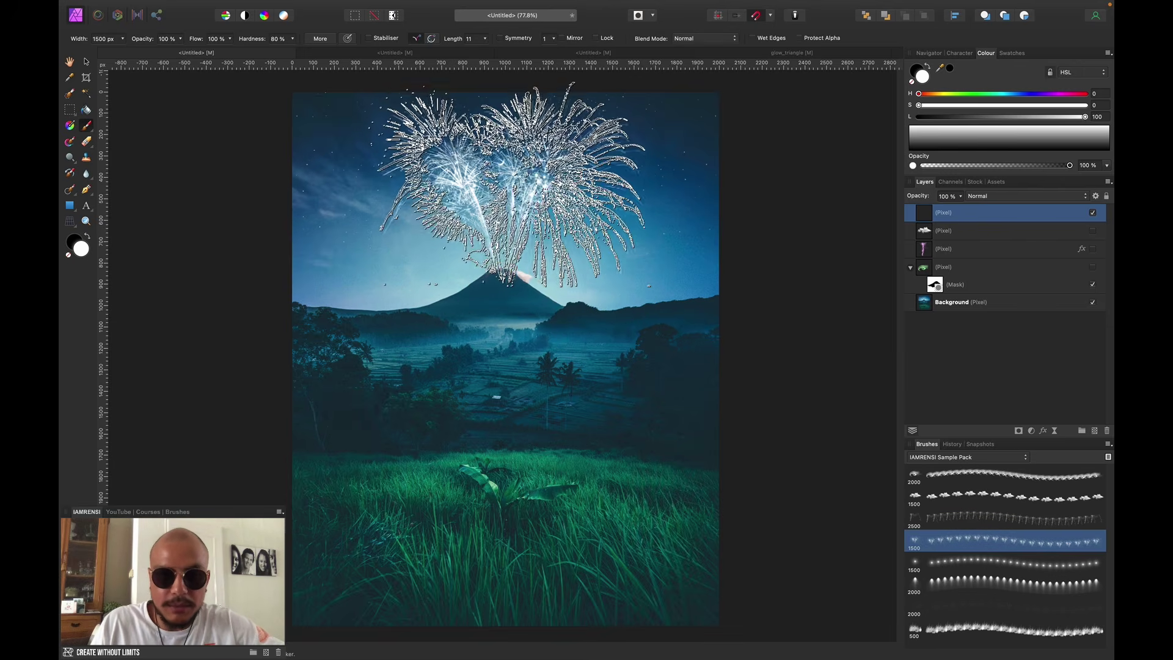
key(bracketleft)
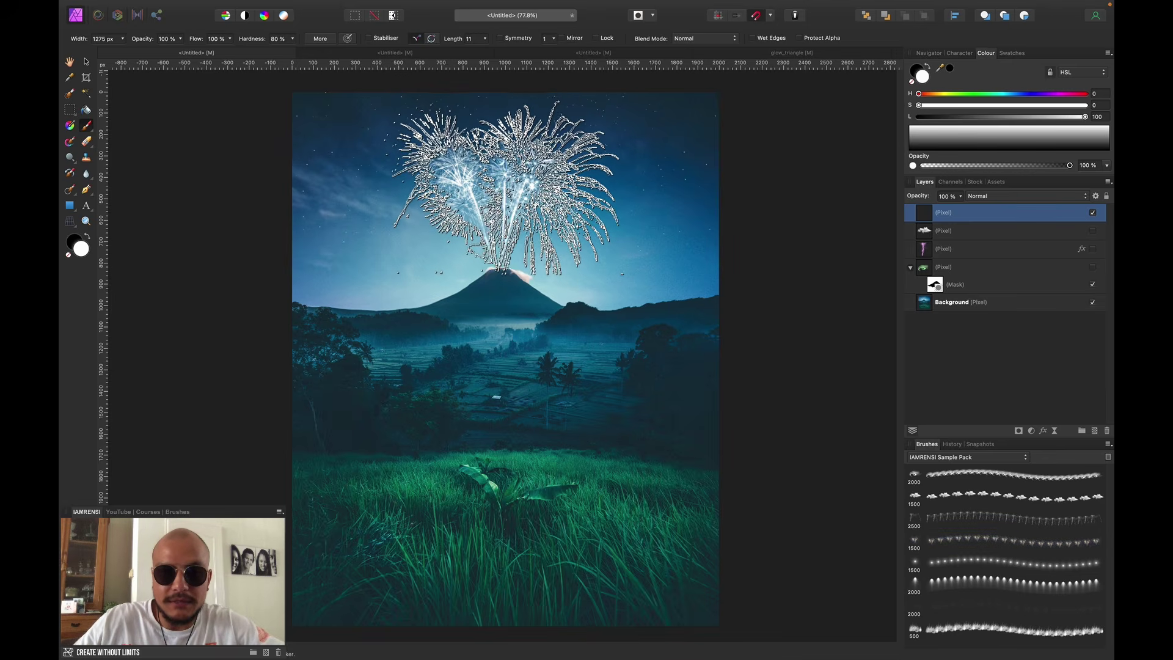
click(506, 186)
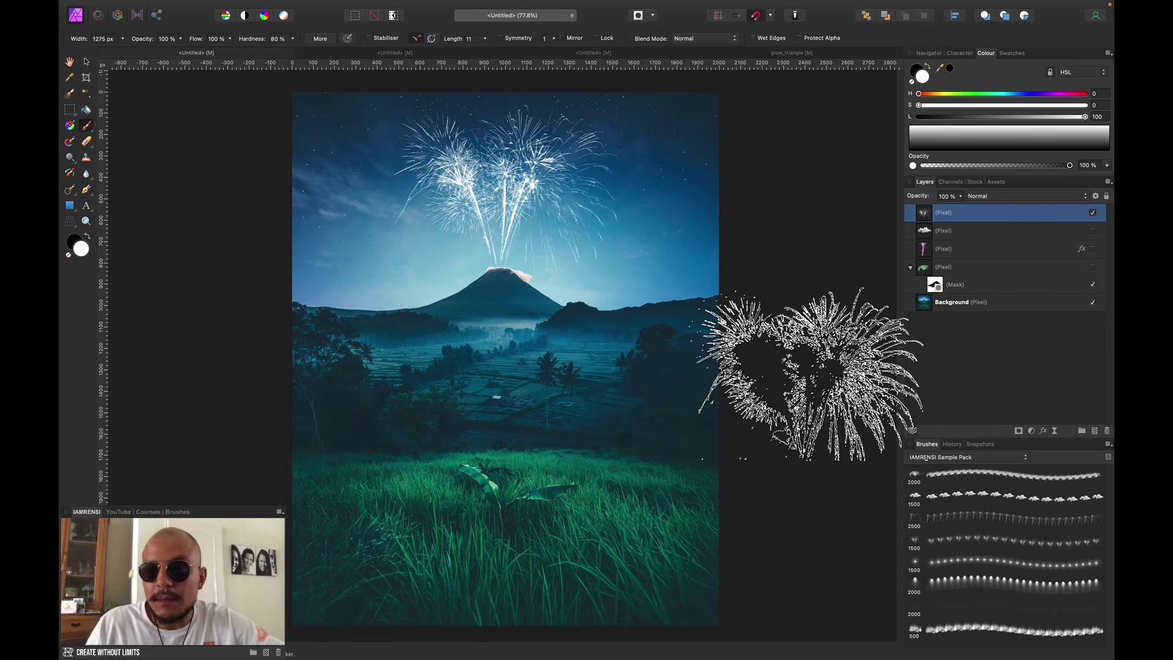
- Enable an Outer Glow on the fireworks layer and colour it red with hue 0, saturation 100 and lightness 50
key(v)
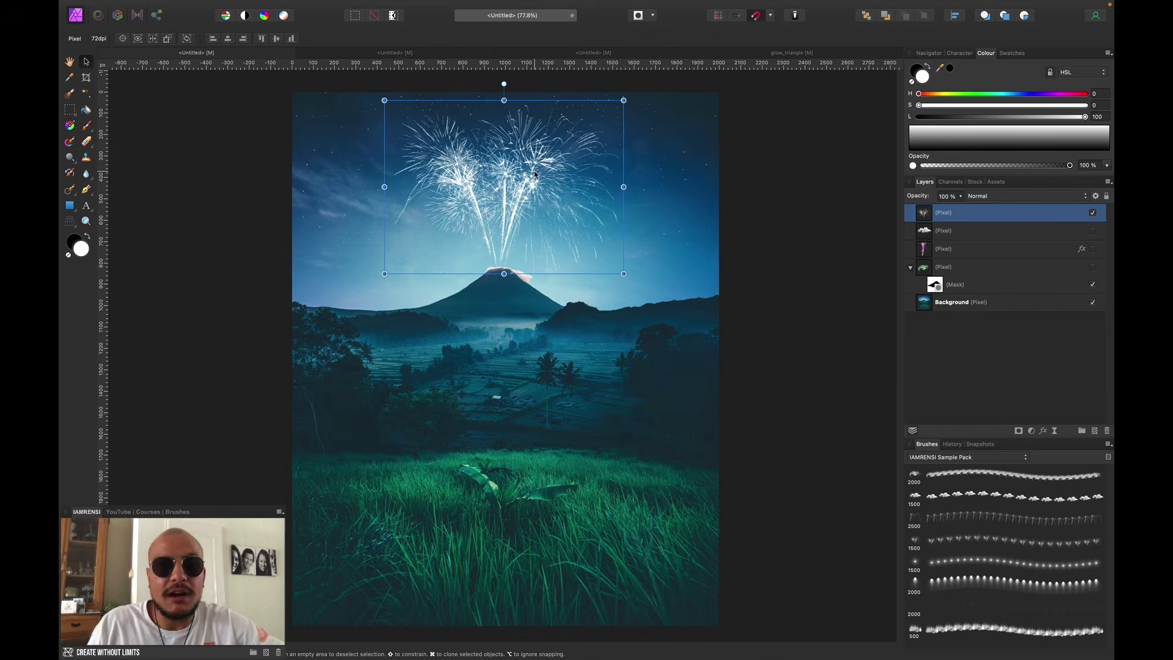
click(1043, 431)
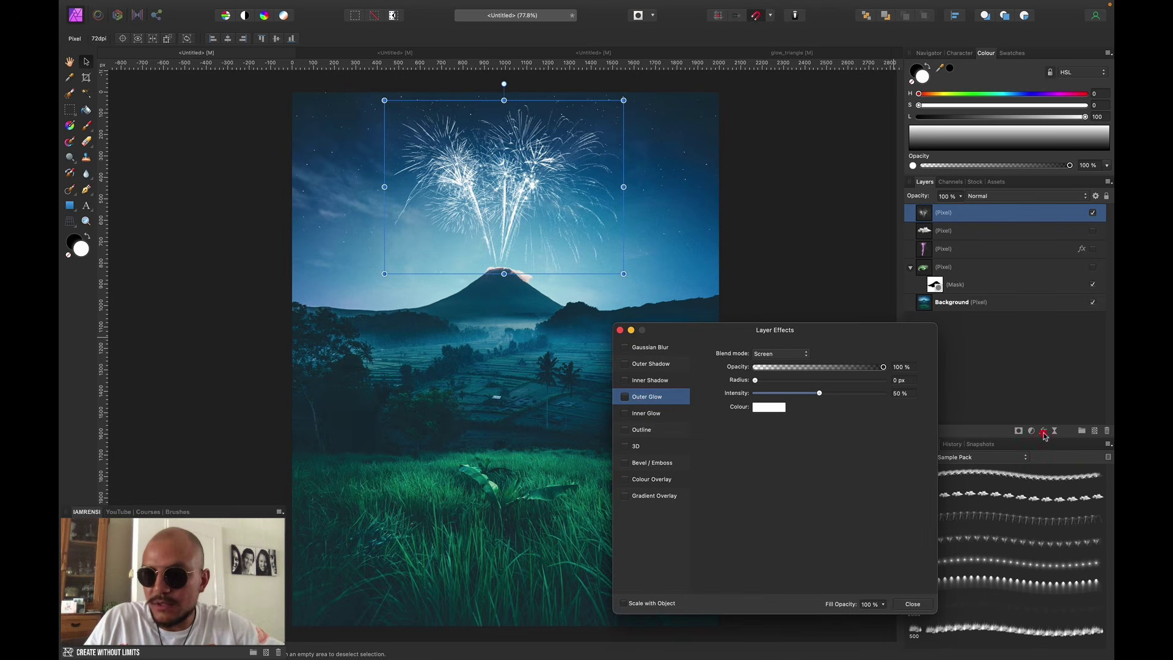
click(624, 396)
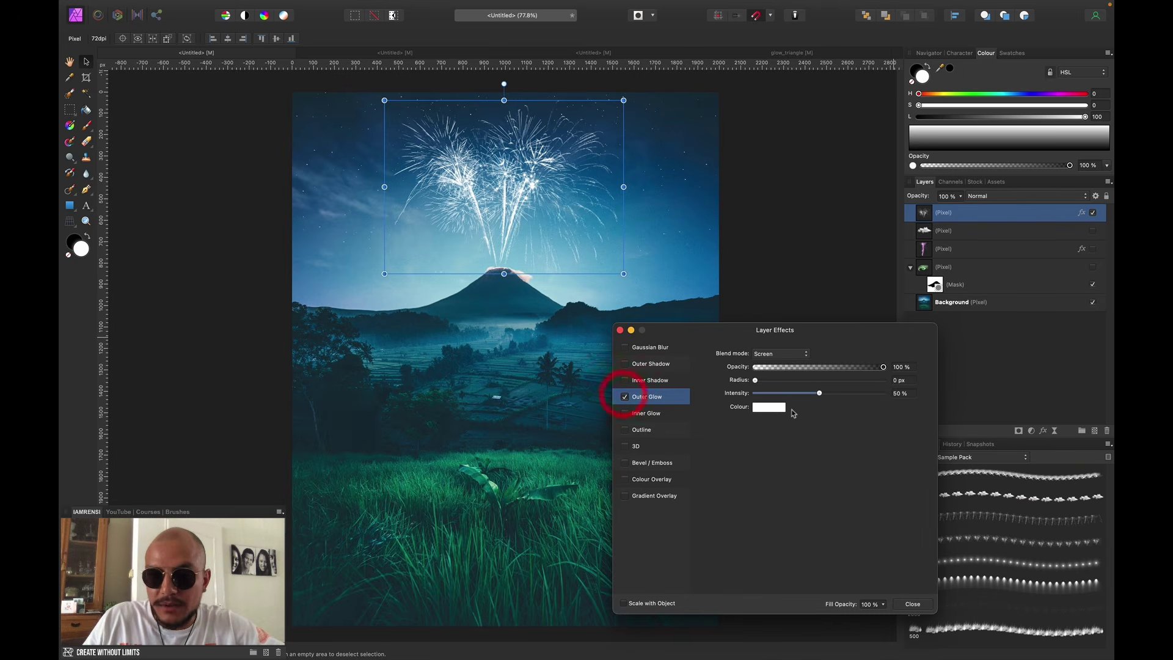
click(776, 406)
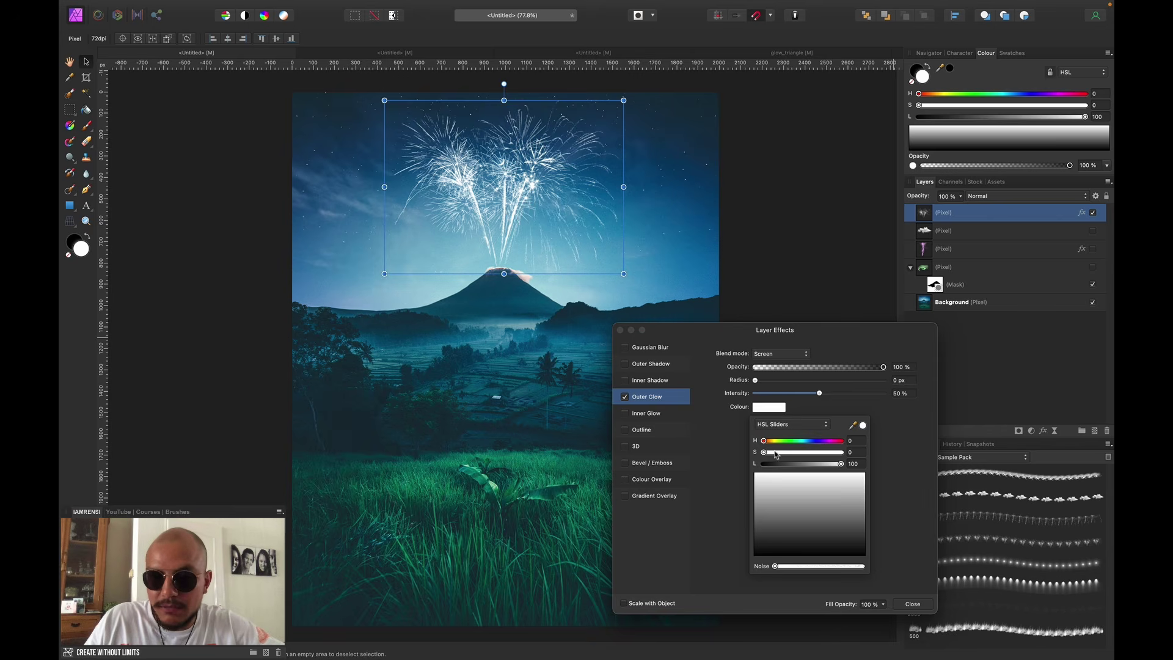
drag(776, 453, 803, 466)
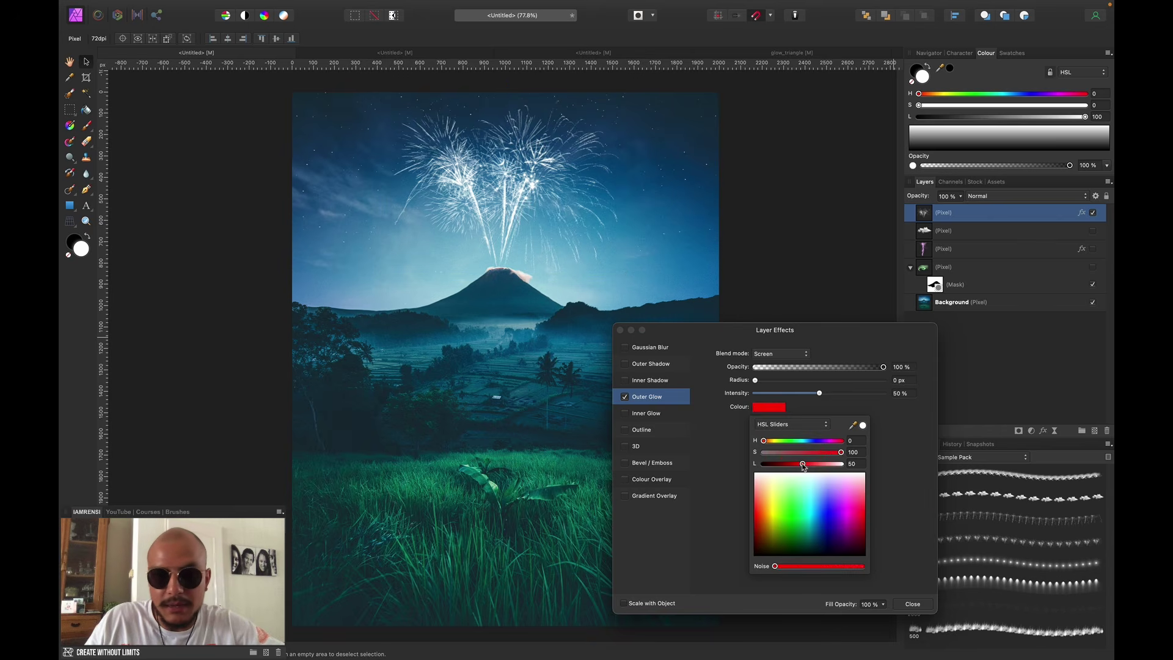
- Set the fireworks glow's radius to 0.1 px at 50% intensity, close the layer effects and deselect the layer
drag(755, 380, 894, 390)
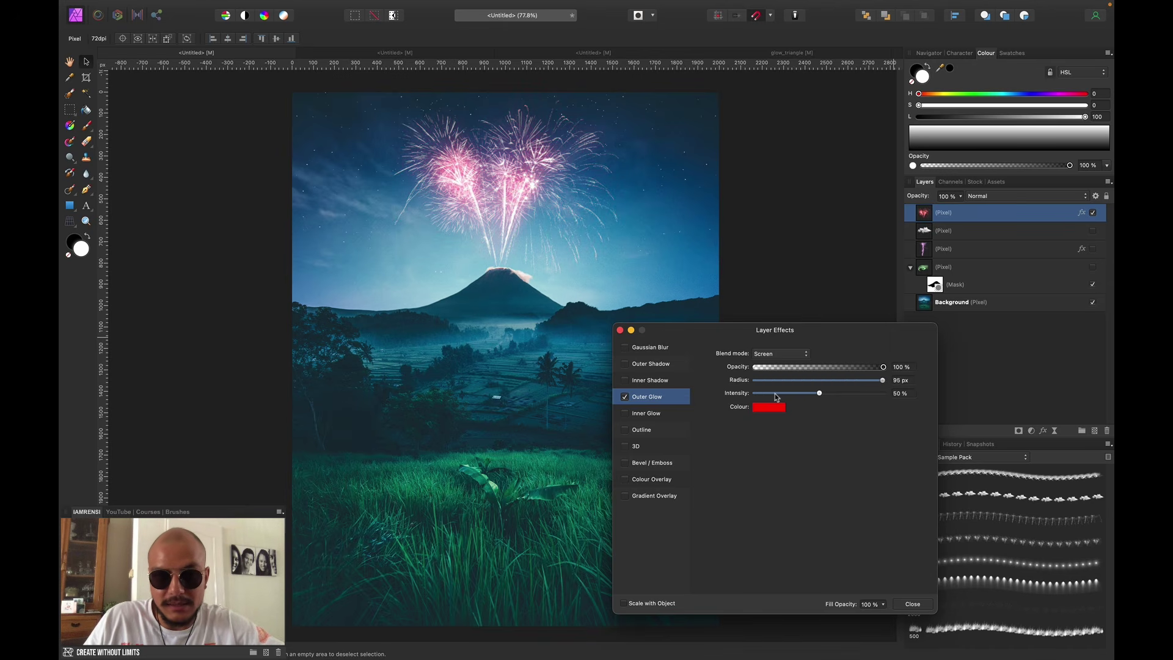
key(super+z)
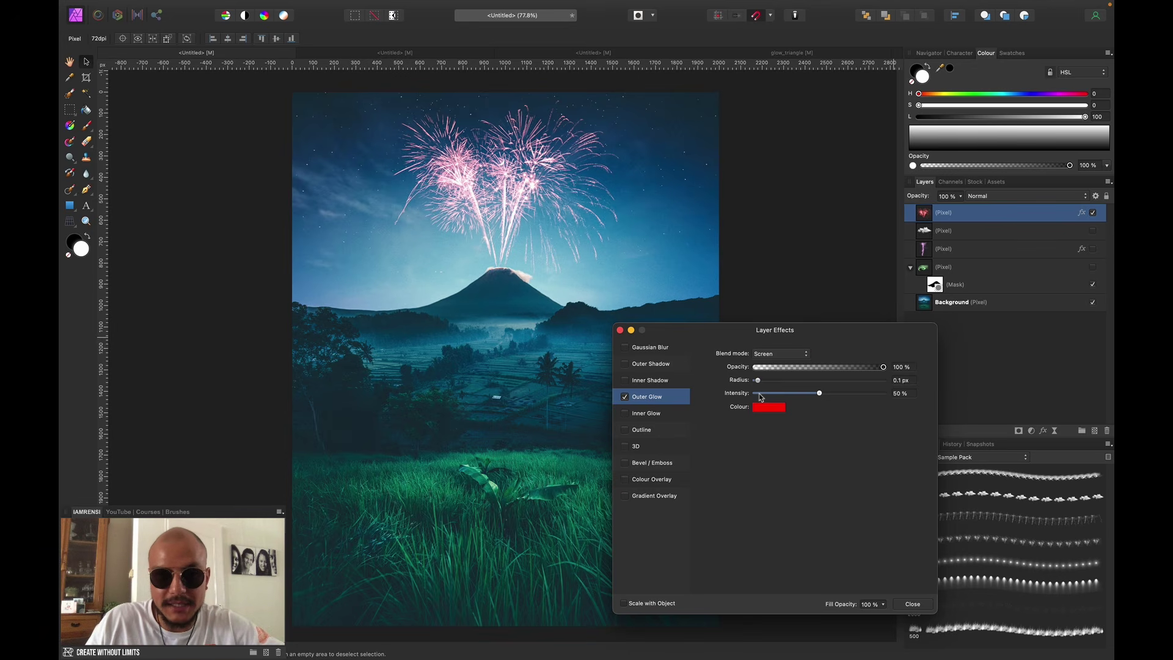
mouse_move(820, 392)
mouse_down()
mouse_move(752, 399)
mouse_move(871, 398)
mouse_move(823, 399)
mouse_up()
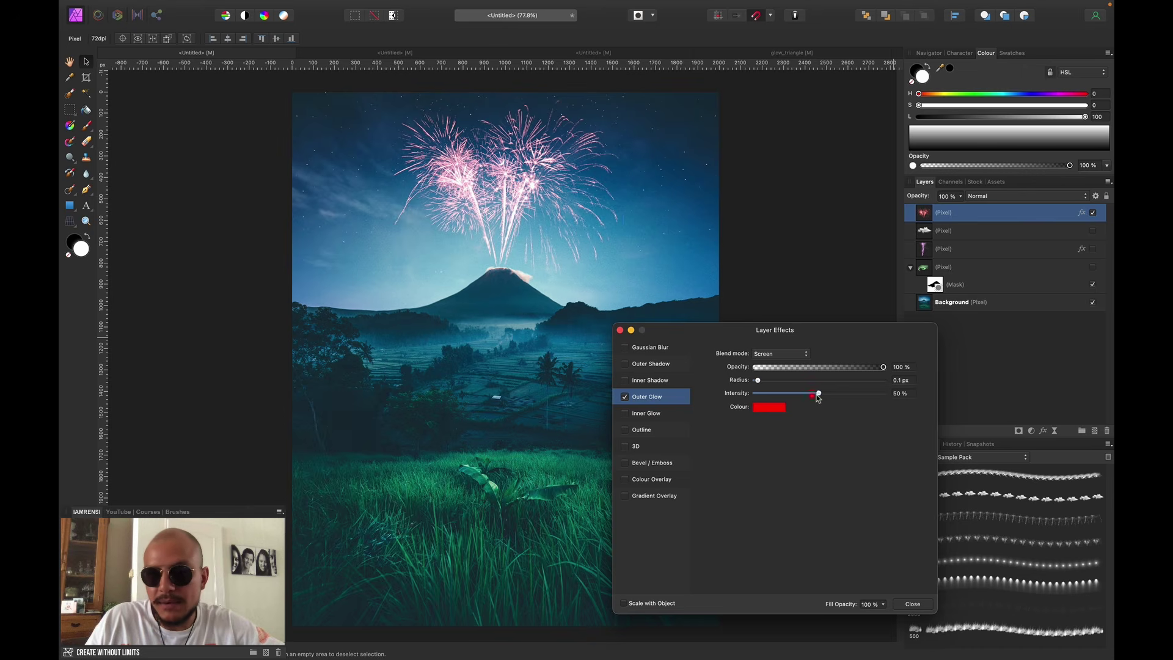
drag(819, 398, 764, 382)
click(620, 330)
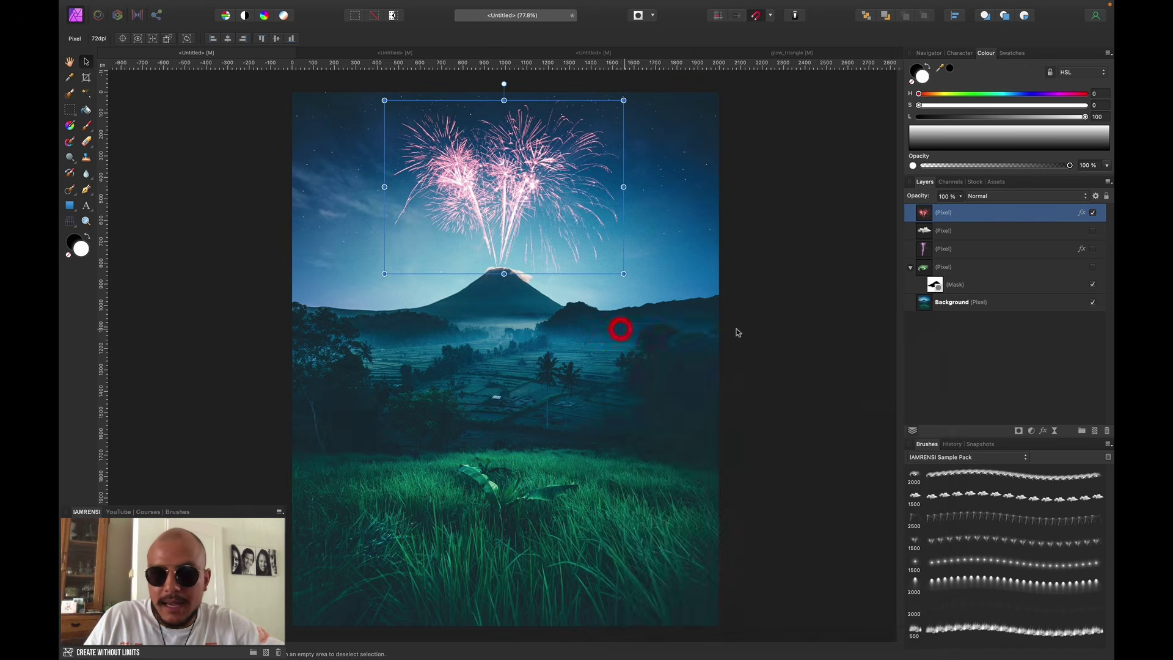
click(964, 343)
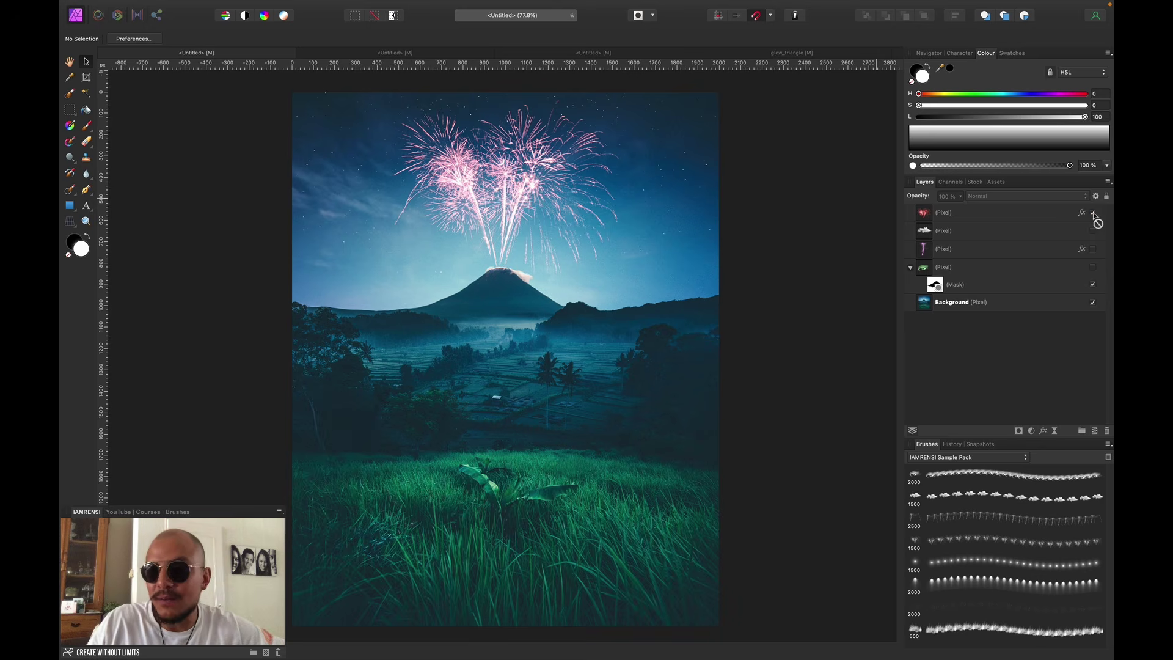
- Add a new pixel layer above the glowing fireworks layer and hide the glowing fireworks
click(1056, 213)
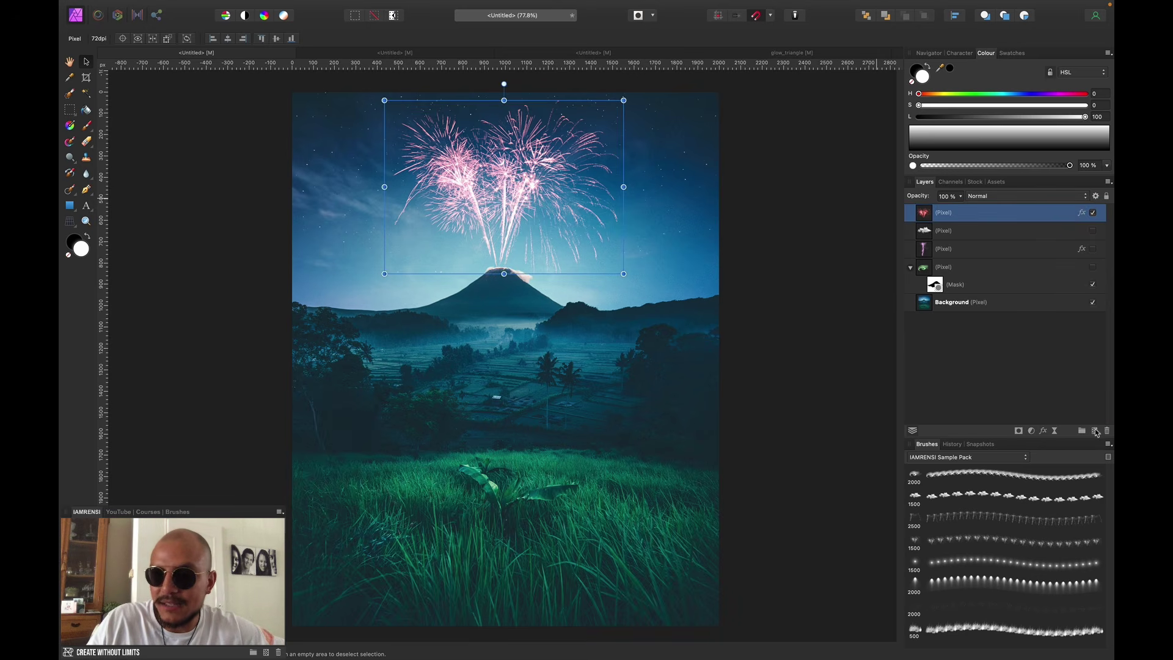
click(1095, 431)
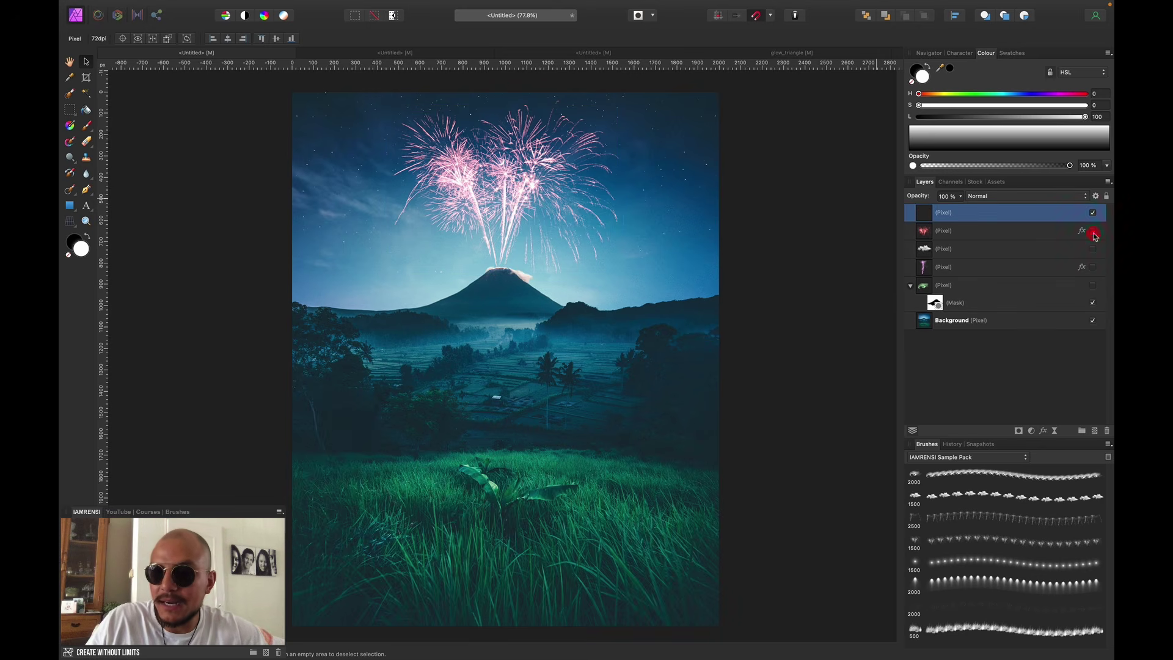
click(1093, 232)
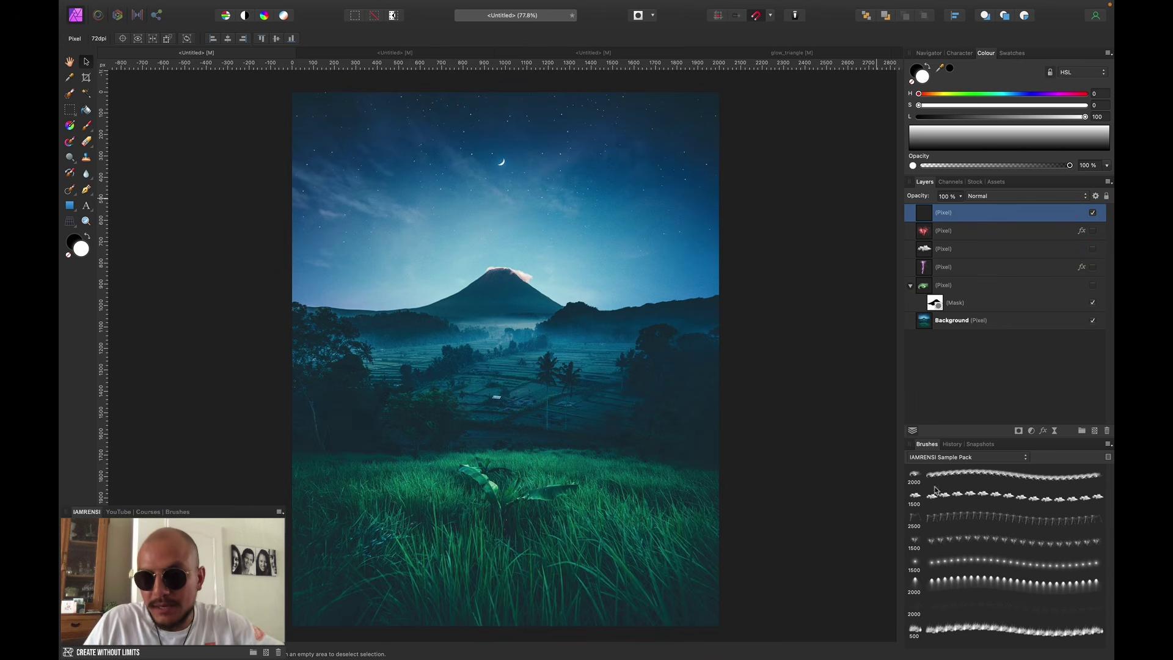
- Stamp green fireworks above the volcano's peak with the fireworks brush at 1500 px, using hue 148, saturation 100 and lightness 54
click(952, 541)
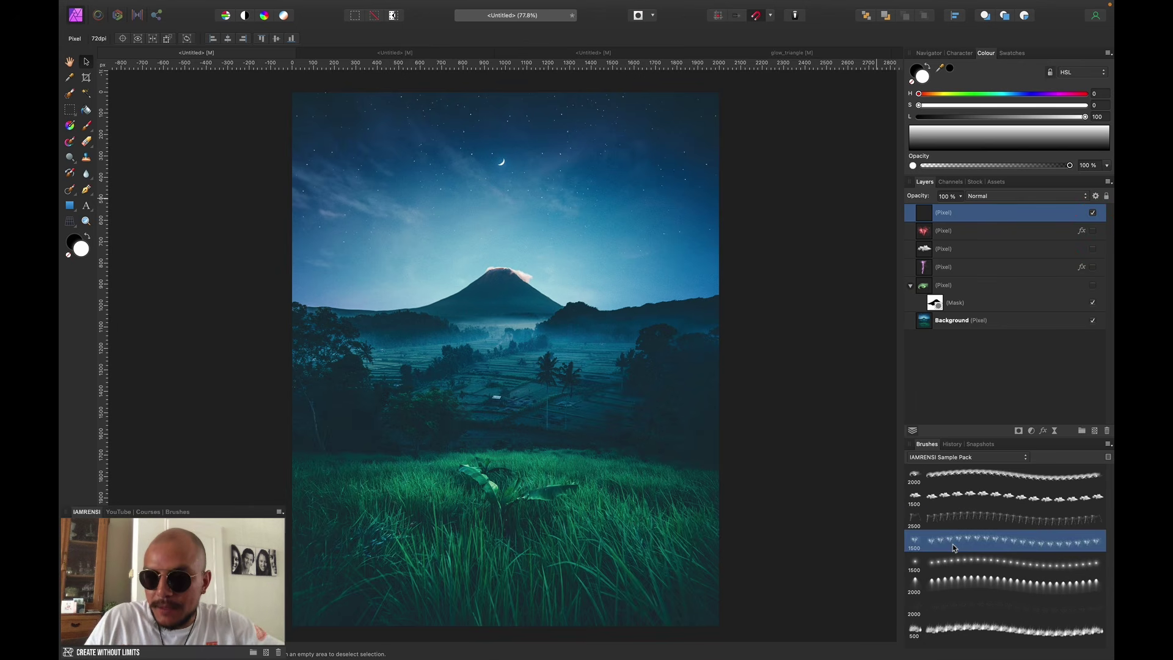
click(484, 306)
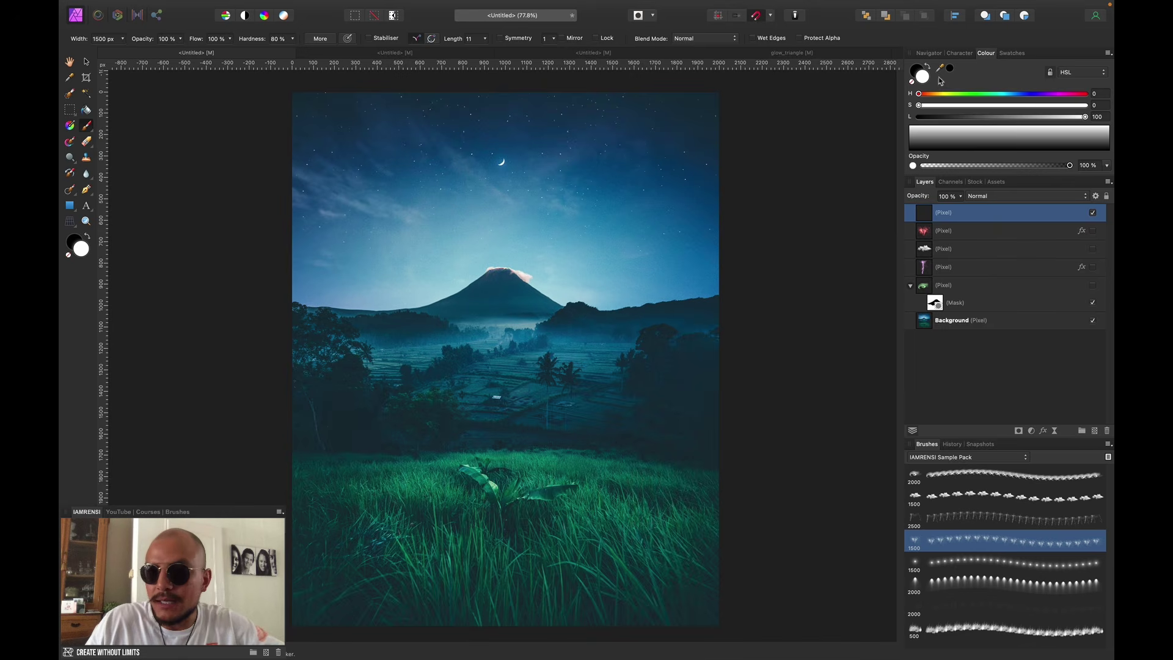
drag(965, 105, 1104, 105)
click(1008, 116)
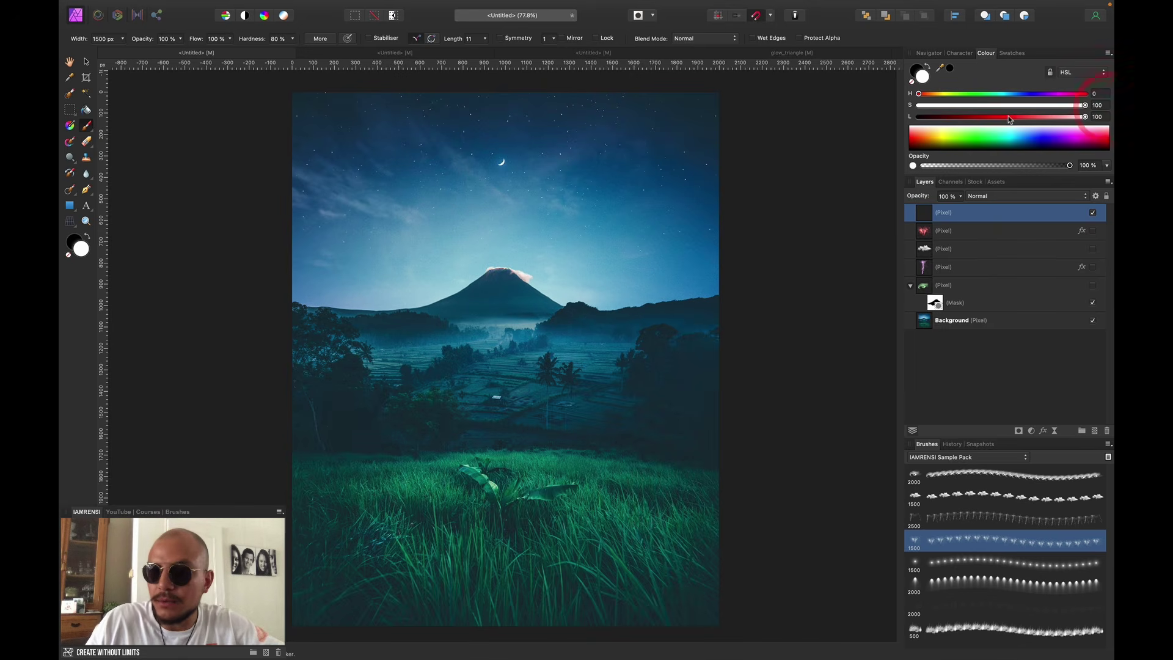
click(987, 94)
click(486, 168)
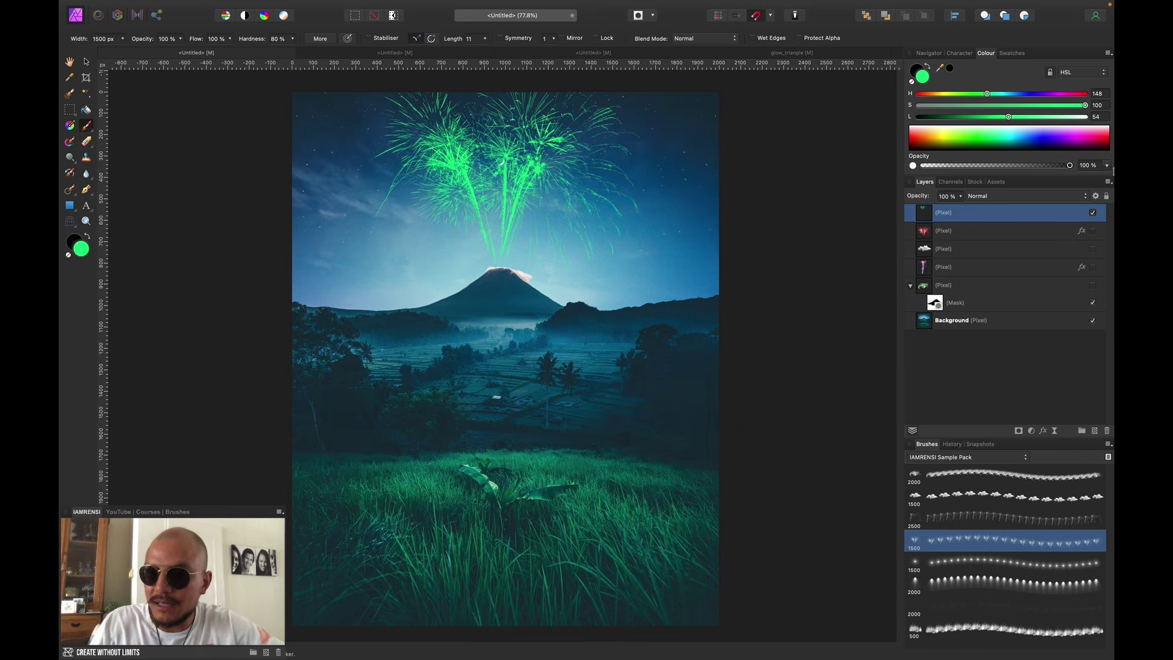
- Show the glowing fireworks layer in place of the green one and select the lens flare brush
click(1094, 213)
click(1093, 230)
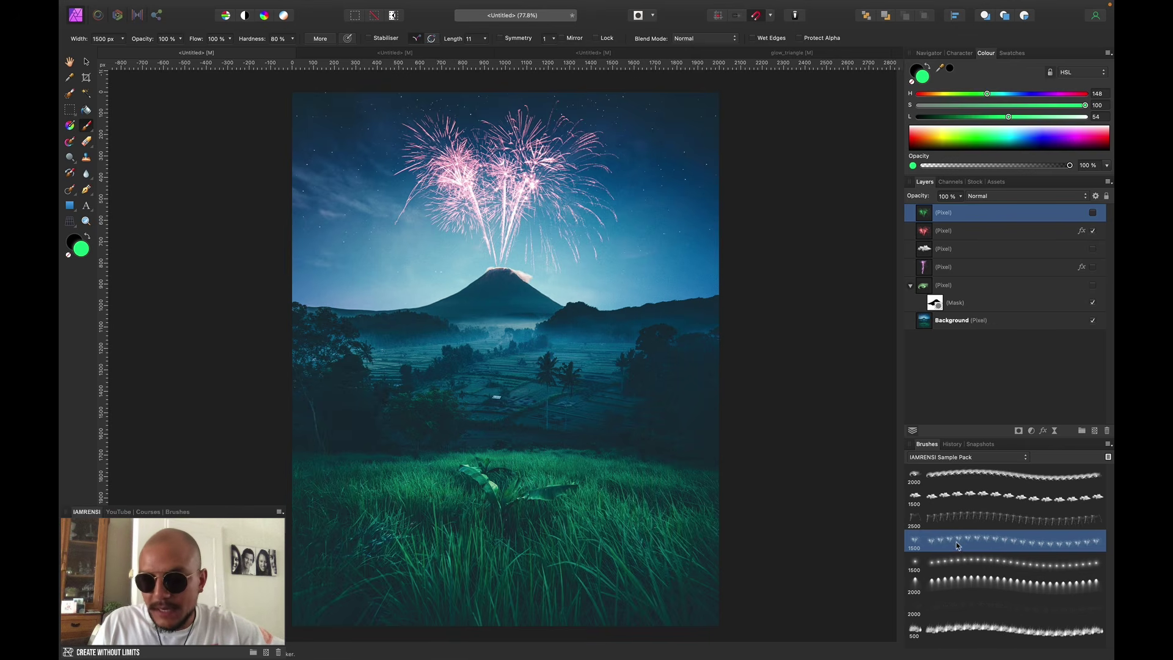
click(956, 562)
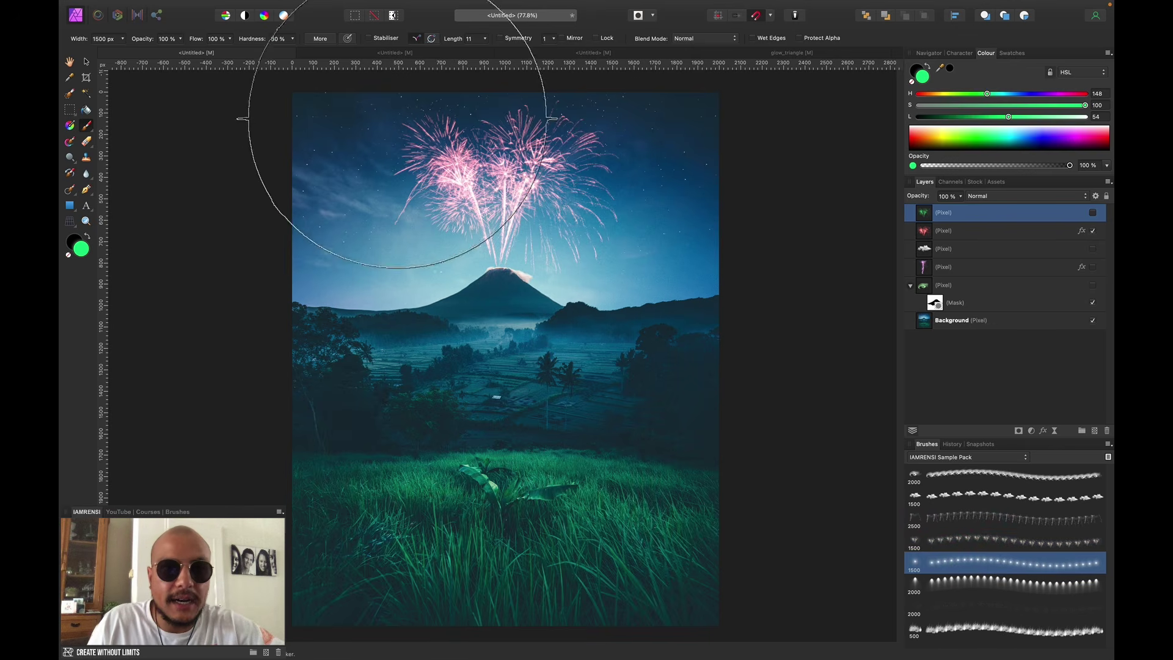
- In the camper van and dog document, add a pixel layer above the image and ready the lens_flare-9 2 brush for painting
click(389, 51)
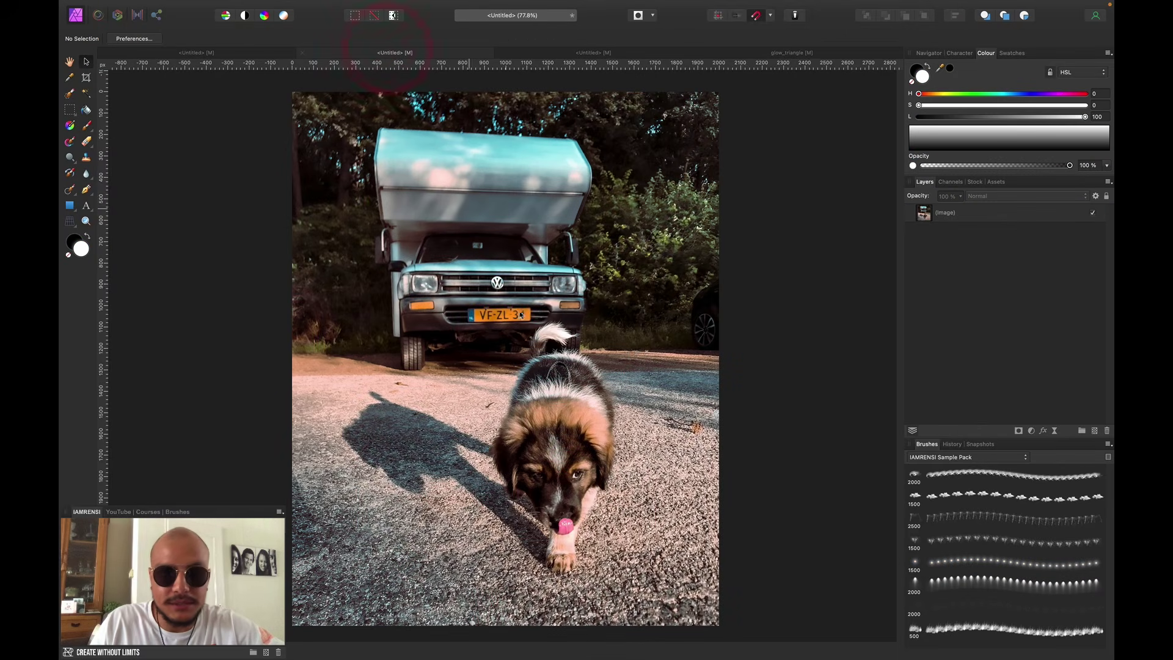
click(955, 581)
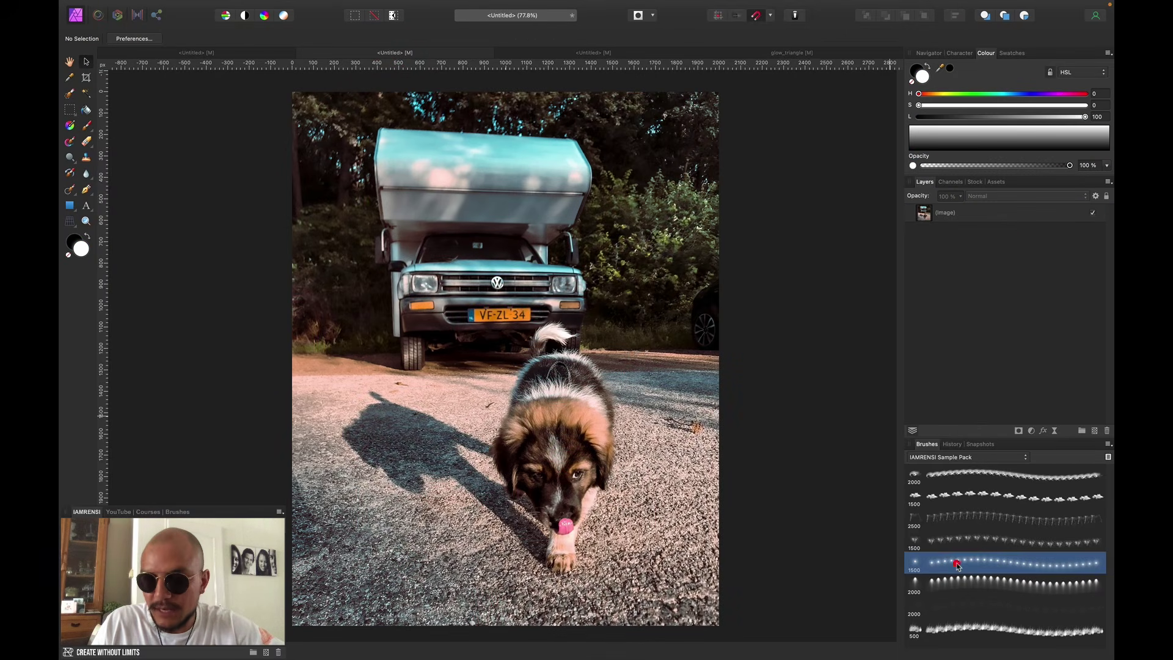
key(super+0)
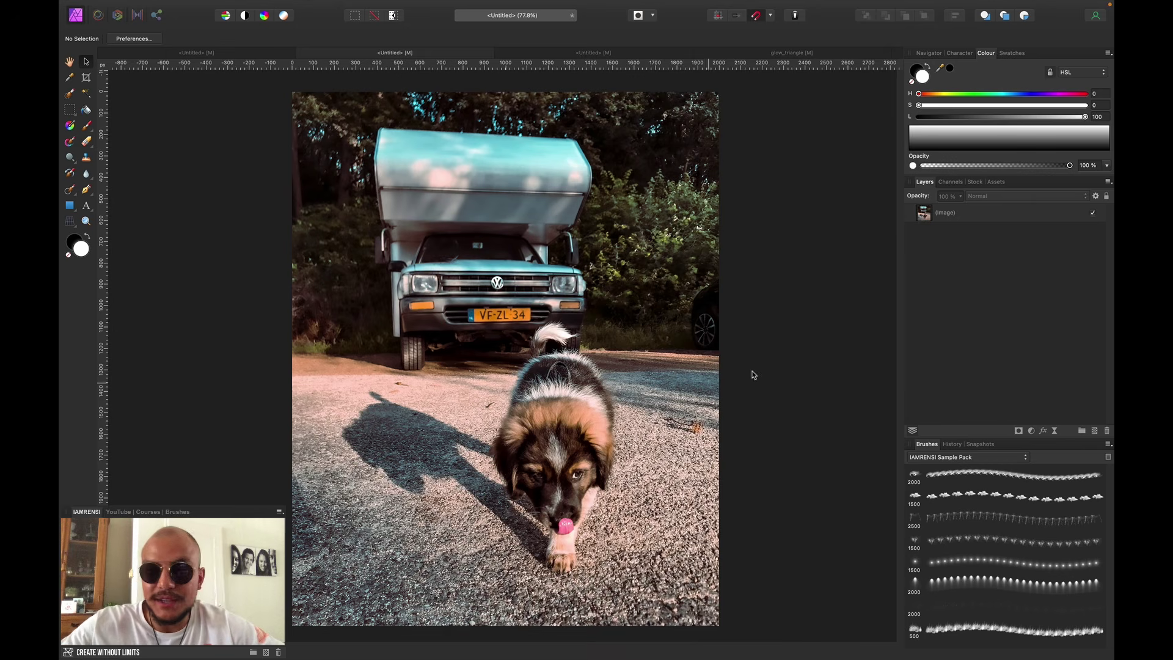
click(1005, 214)
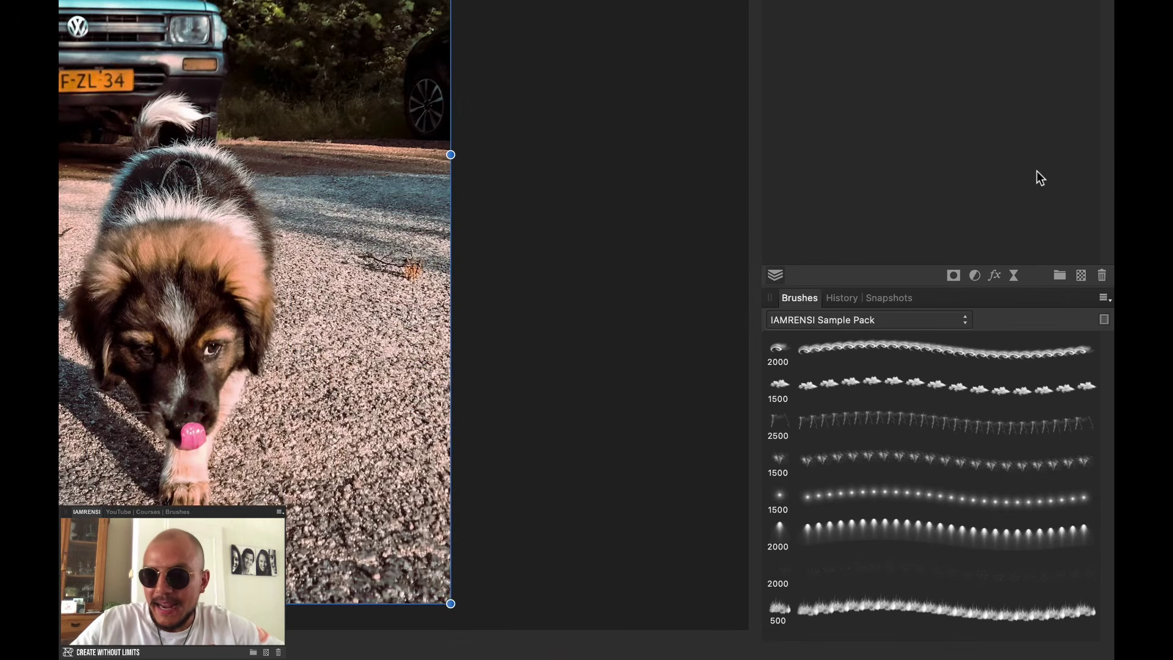
click(1081, 276)
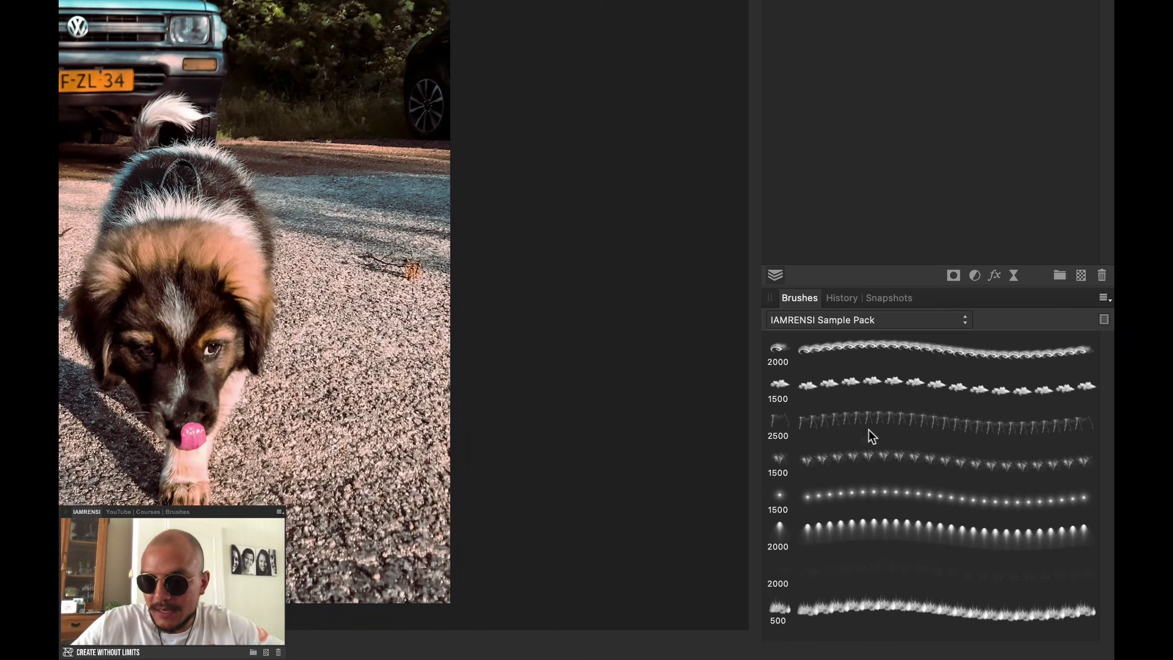
click(848, 500)
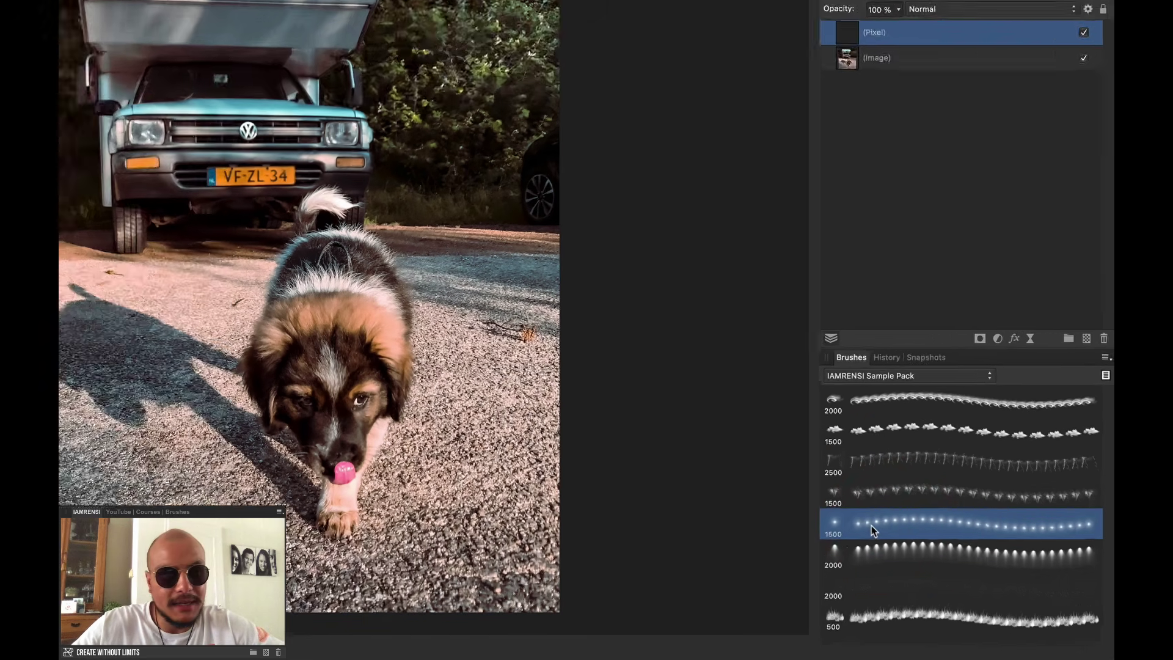
key(b)
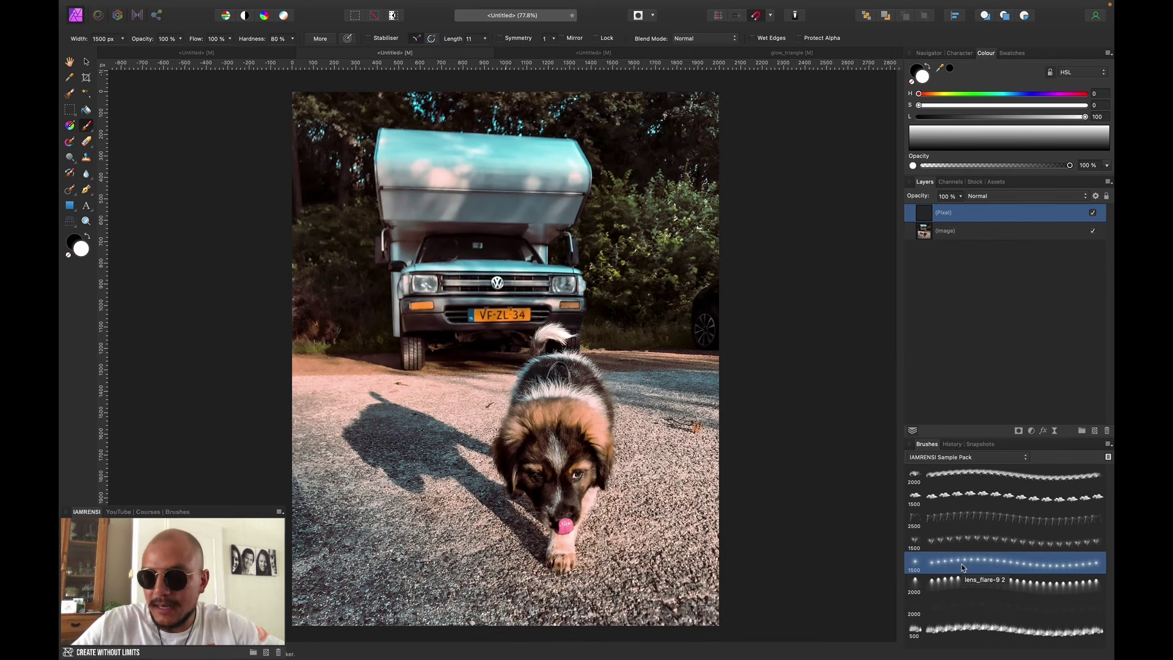
- Stamp a white lens flare on each of the van's two headlights with the brush reduced to 1059.4 px, keeping no other flares
click(425, 280)
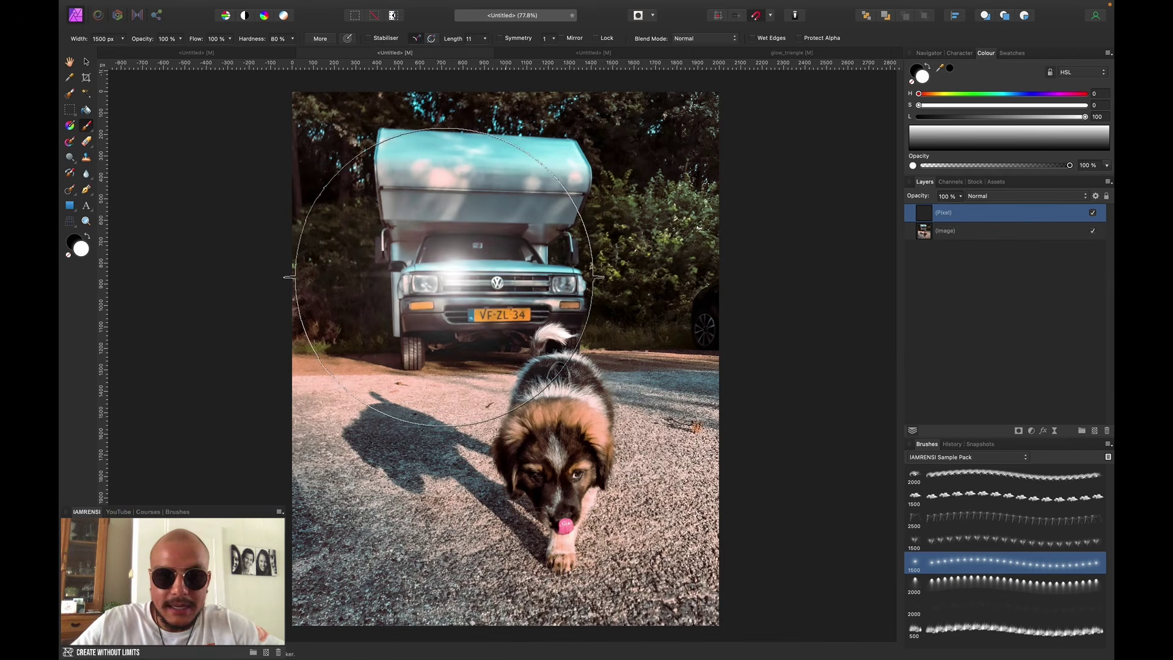
key(bracketleft)
key(bracketleft)
key(bracketleft)
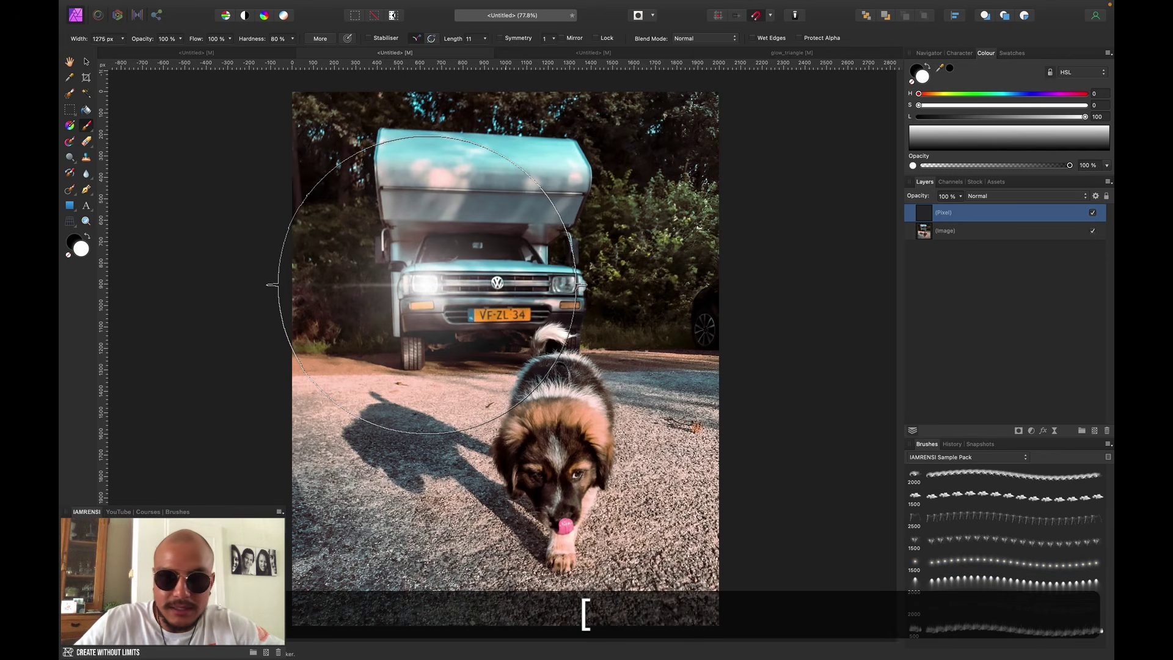
key(bracketright)
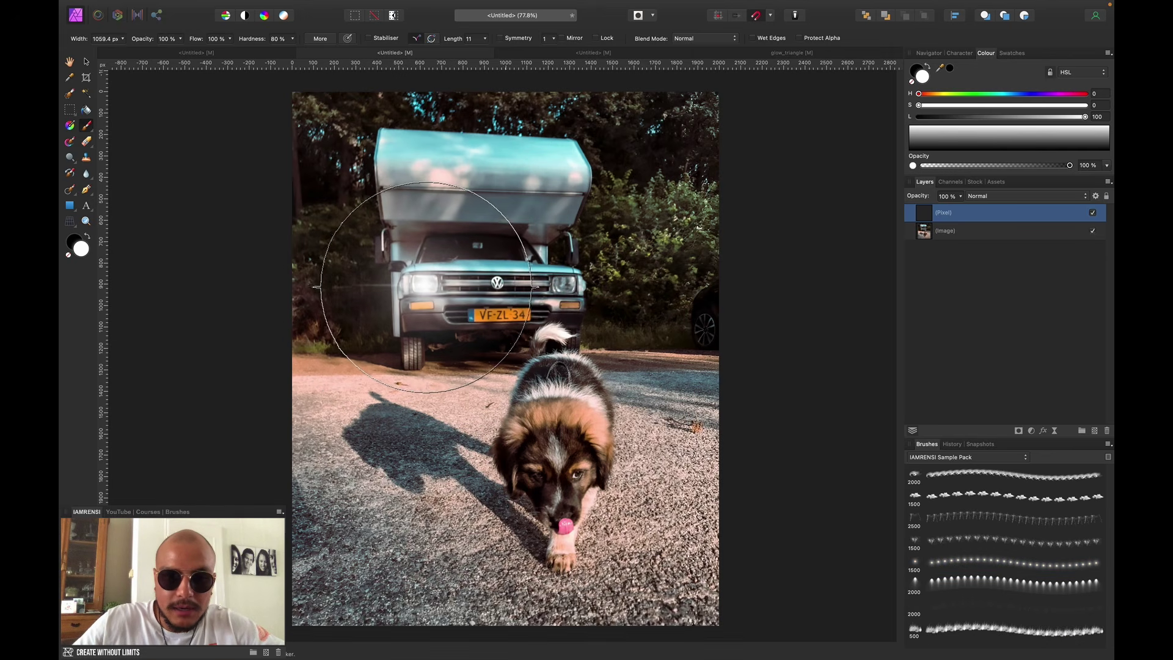
scroll(424, 283, up, 3)
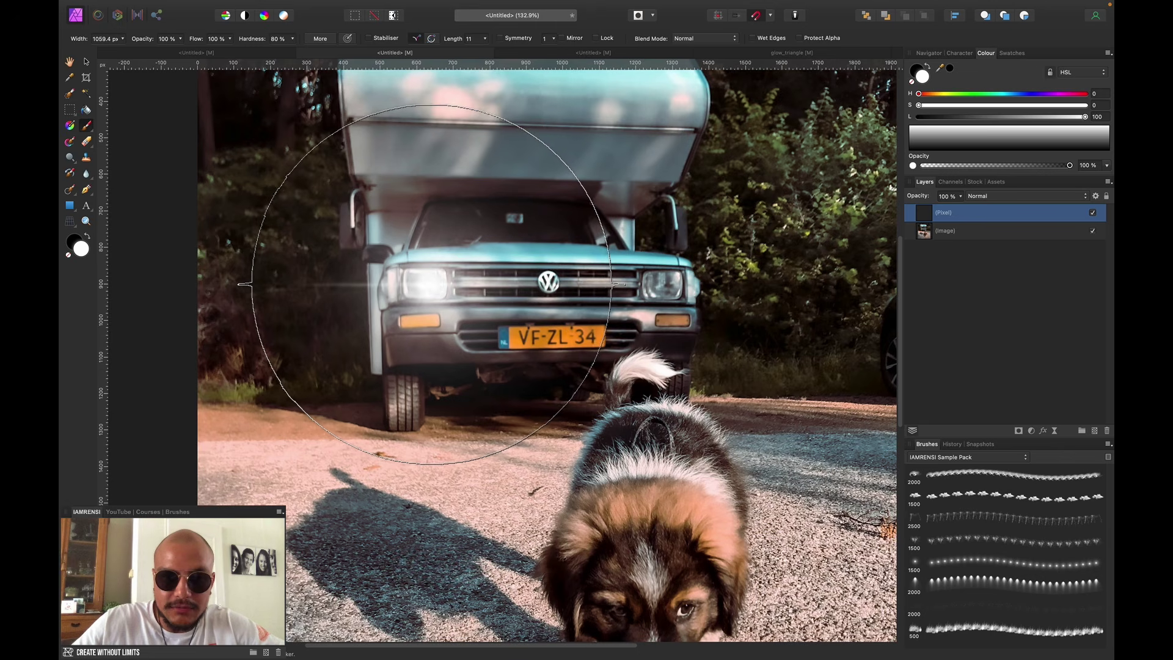
click(665, 283)
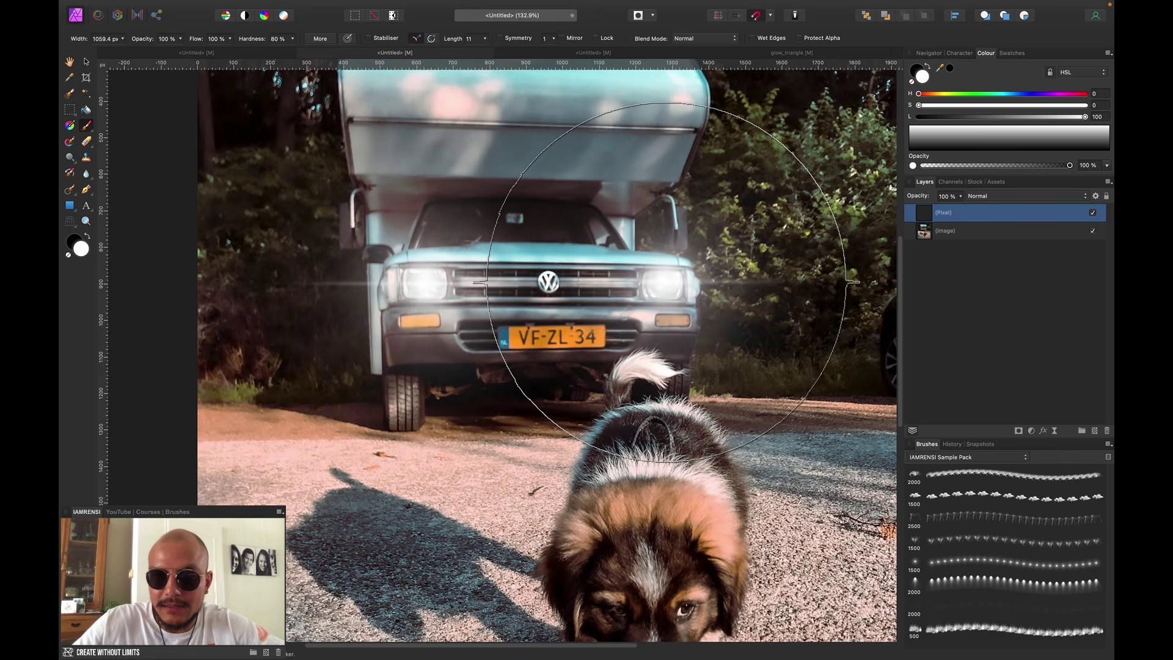
click(787, 433)
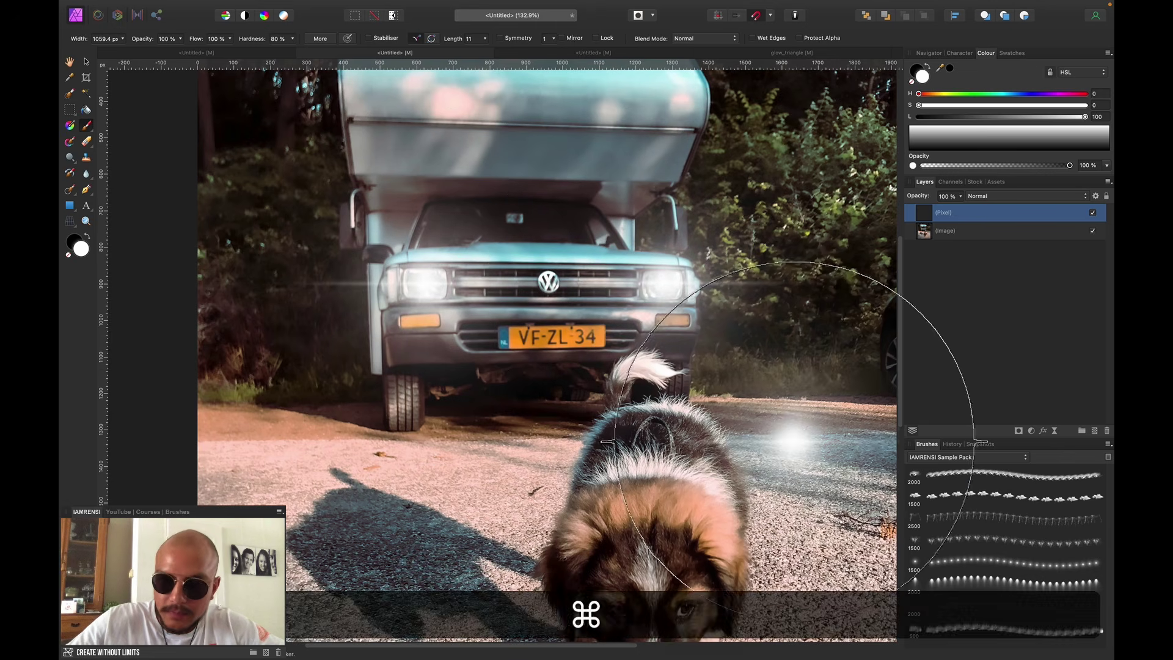
key(super+minus)
key(super+z)
- Add an outer glow effect to the headlight flare layer with a 0.2 px radius and an orange colour
key(v)
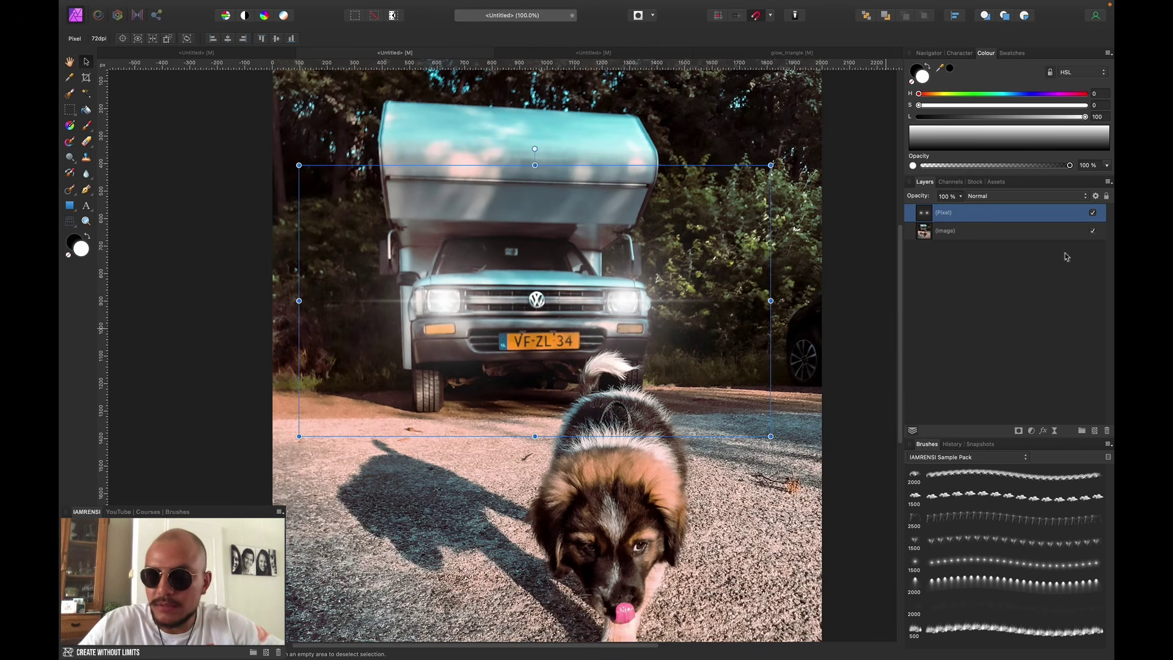
click(1044, 431)
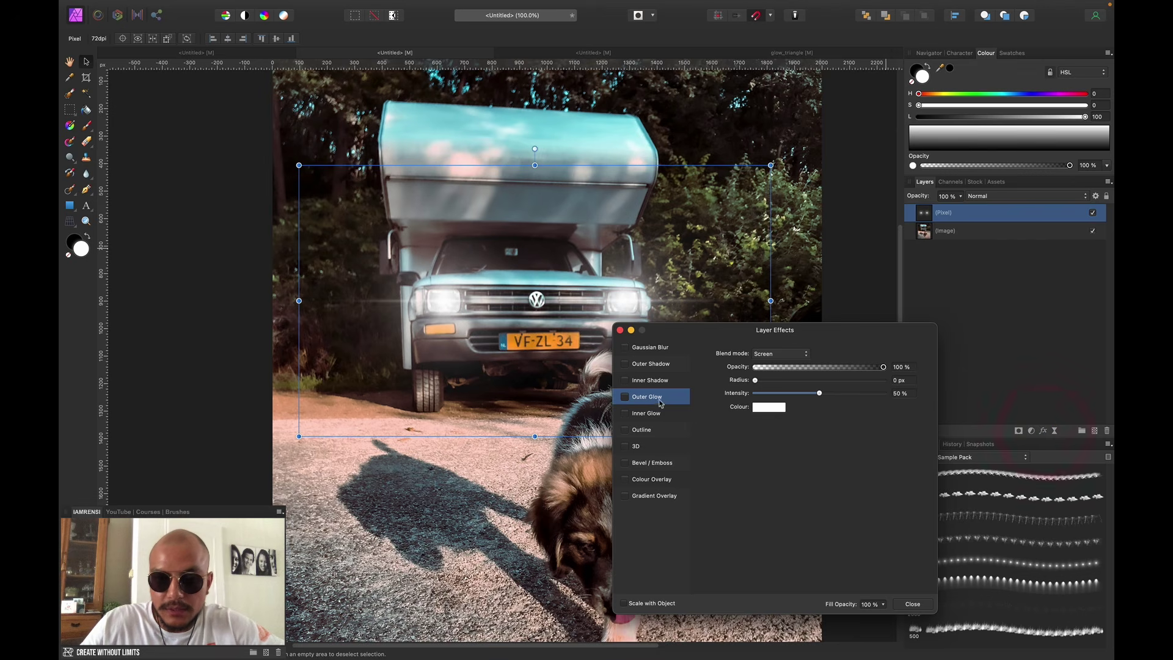
click(624, 398)
drag(755, 380, 760, 381)
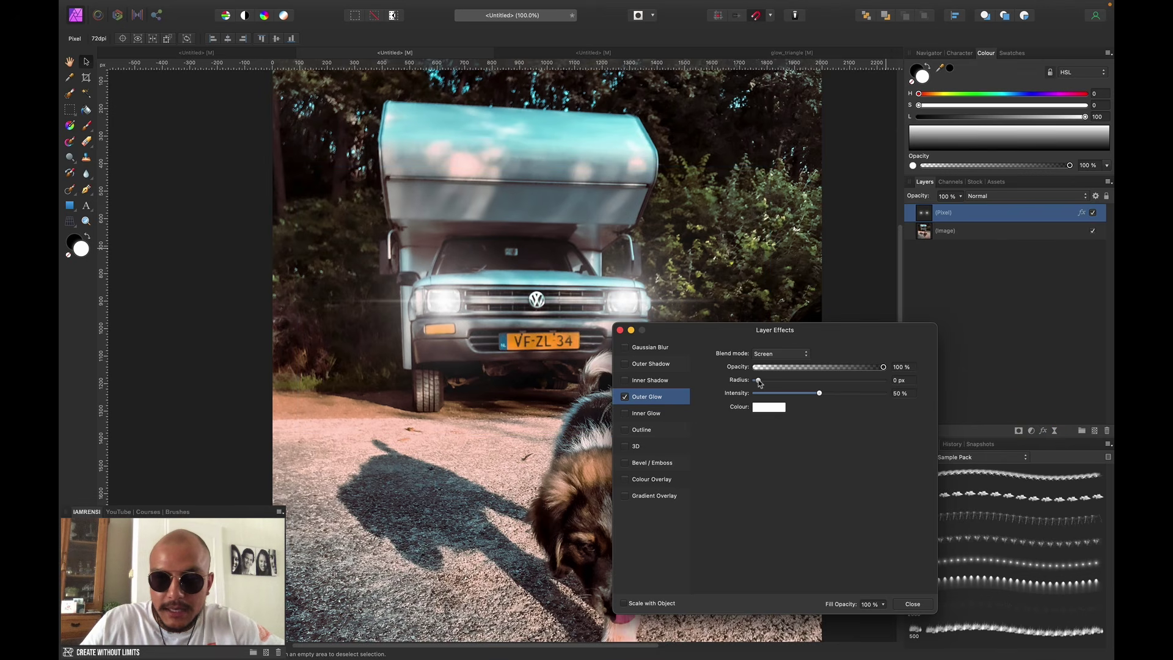
click(767, 407)
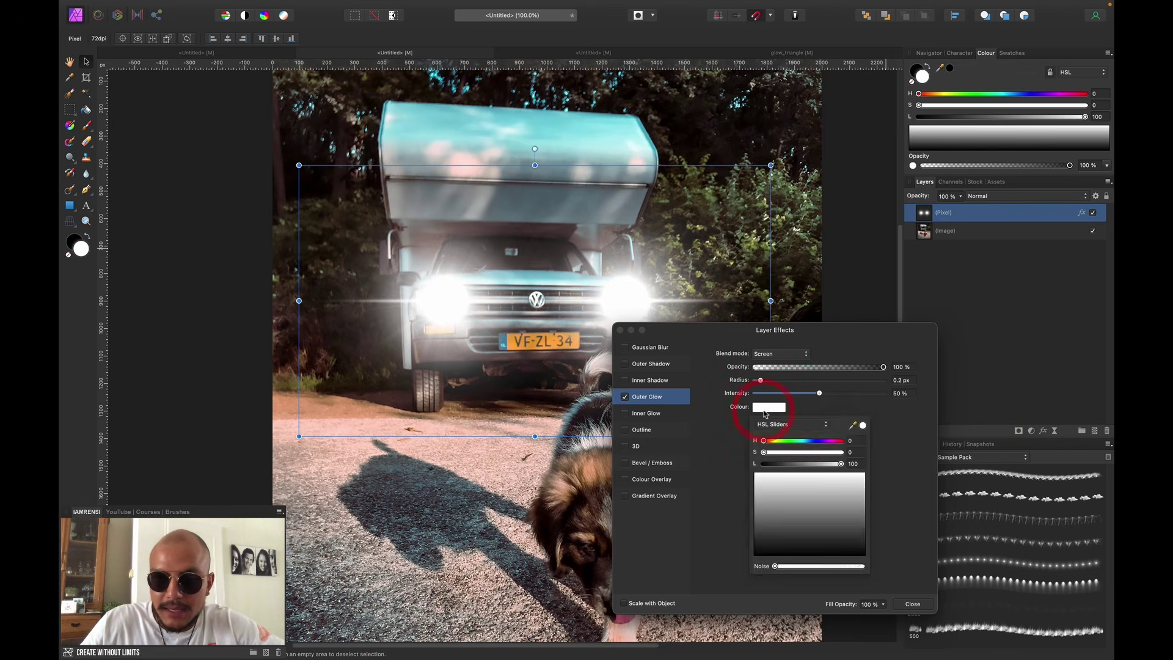
click(772, 440)
drag(765, 452, 815, 464)
click(718, 408)
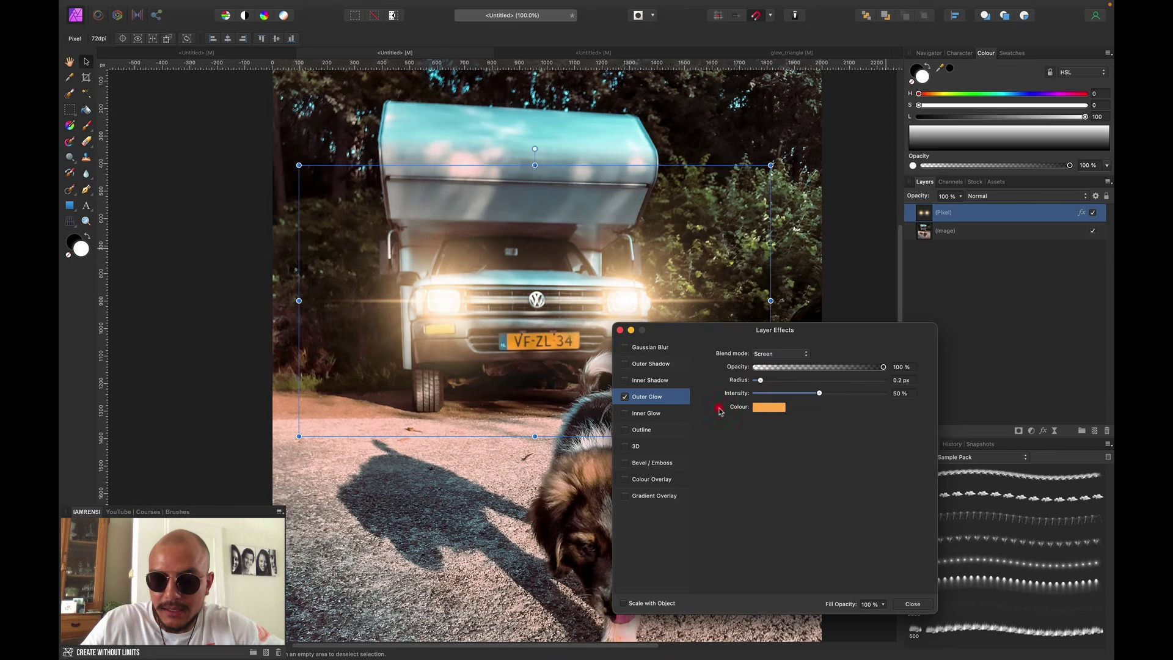
- Soften the flares' outer glow to radius 0 px, intensity 19% and opacity 72%, and finish the layer effects
mouse_move(763, 382)
mouse_down()
mouse_move(886, 383)
mouse_move(756, 392)
mouse_up()
click(818, 373)
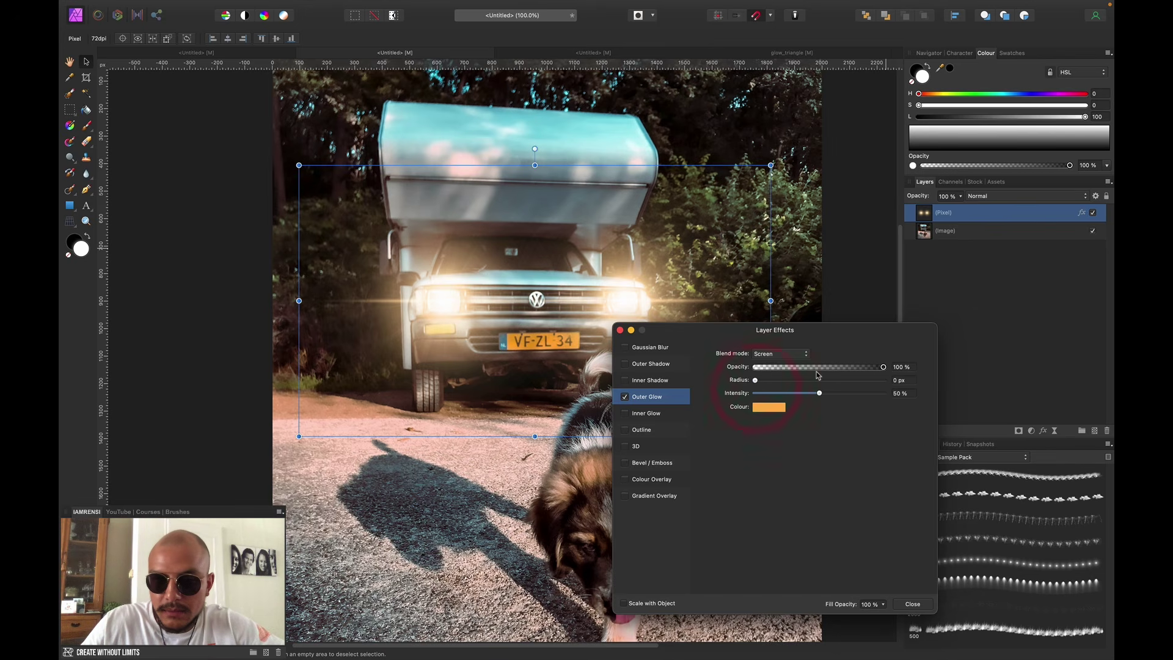
drag(822, 372, 779, 396)
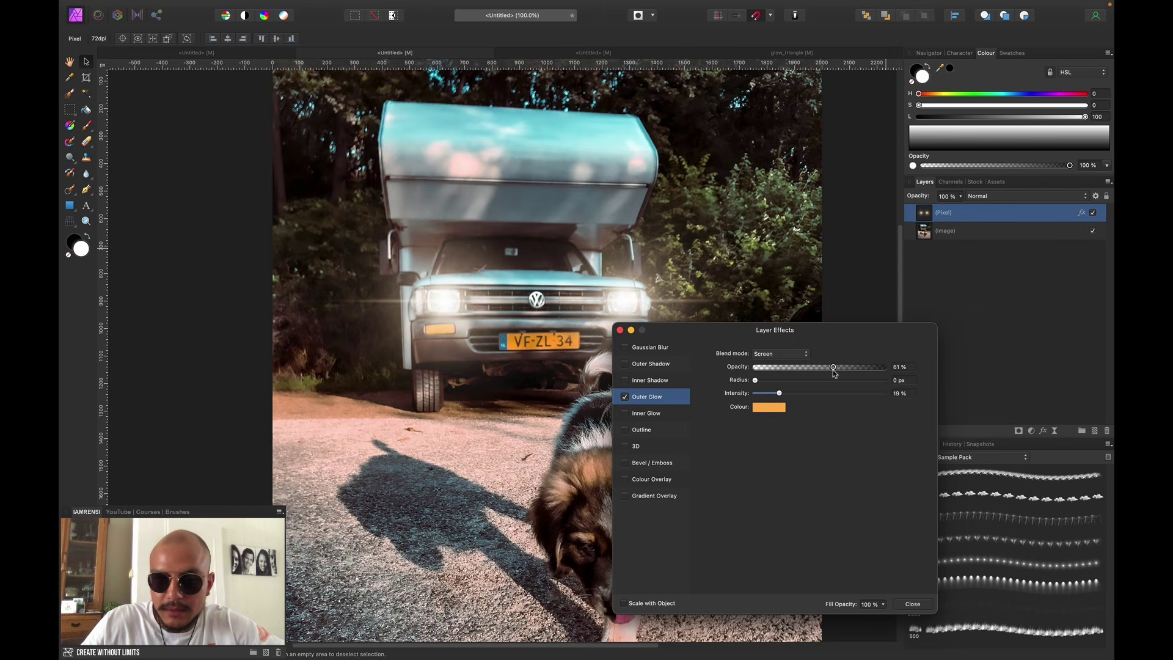
drag(829, 368, 844, 367)
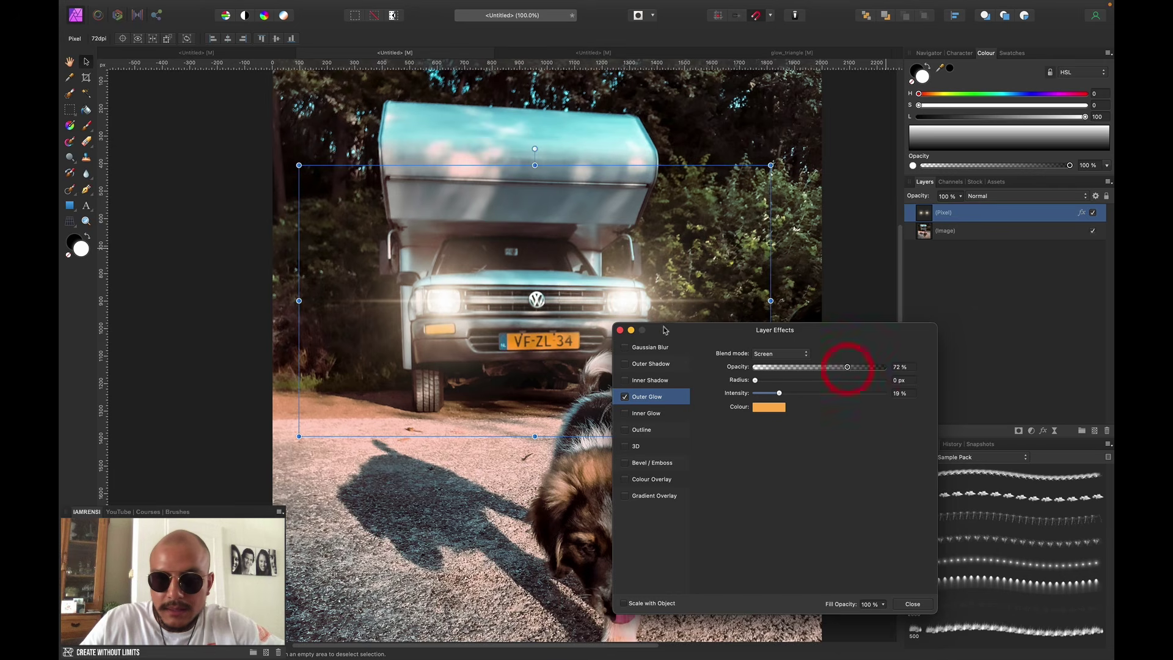
click(621, 331)
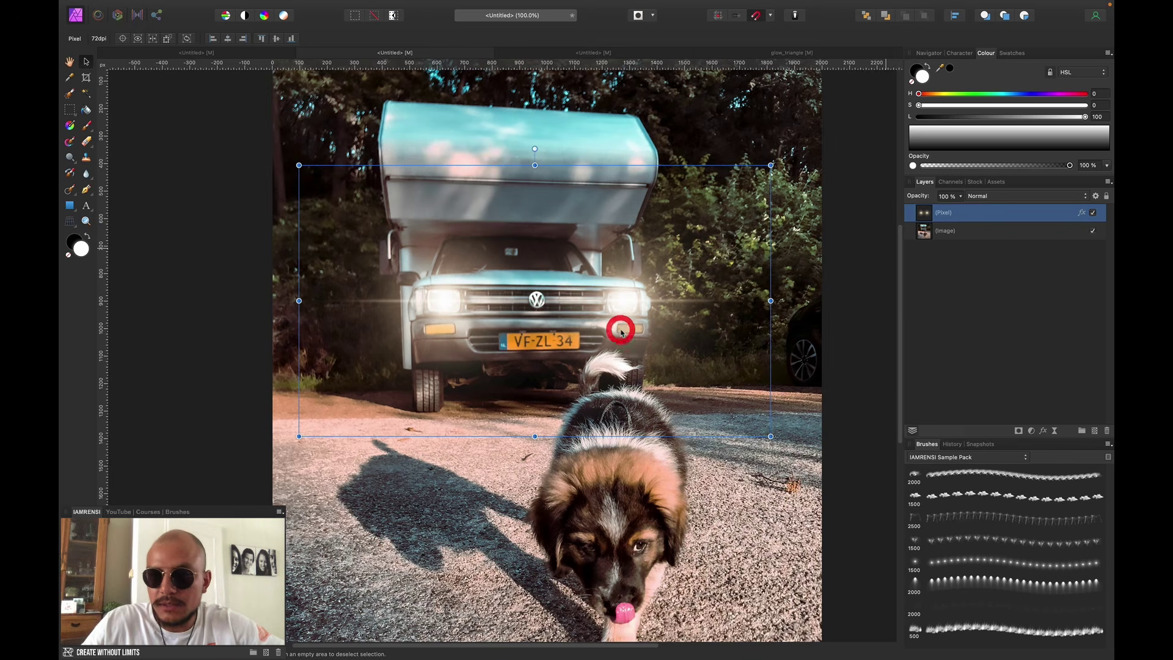
- In the flare layer's blend options, drop the underlying range's dark end to 0% output, pull the bright end slightly inward, and compare before and after
click(1095, 197)
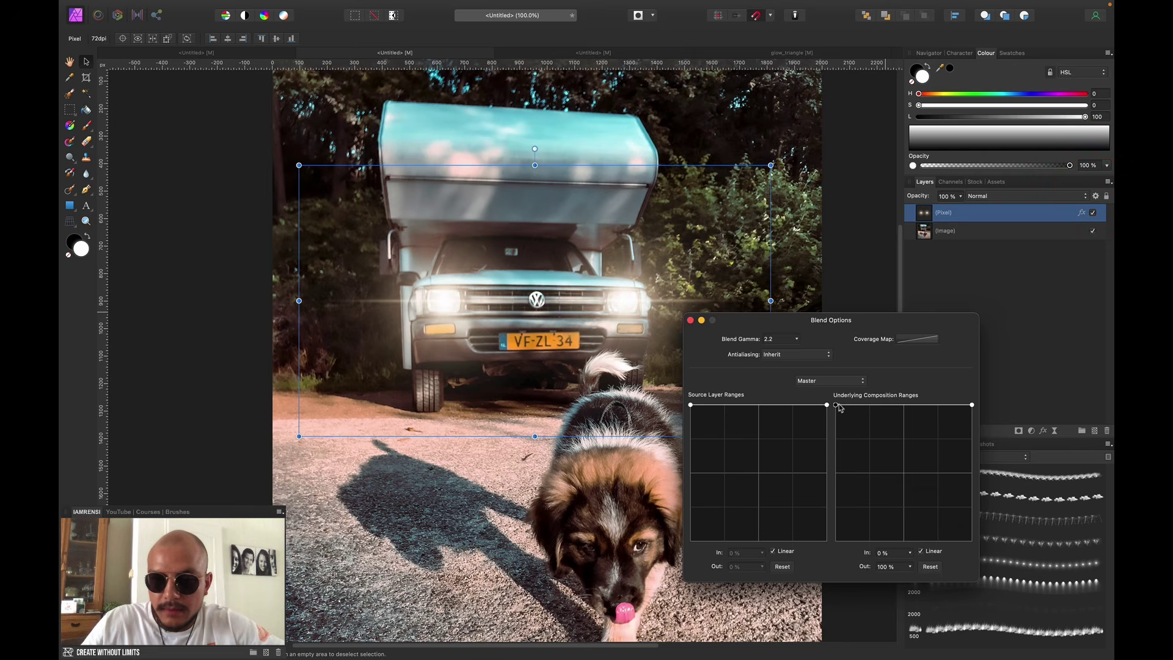
drag(837, 405, 841, 558)
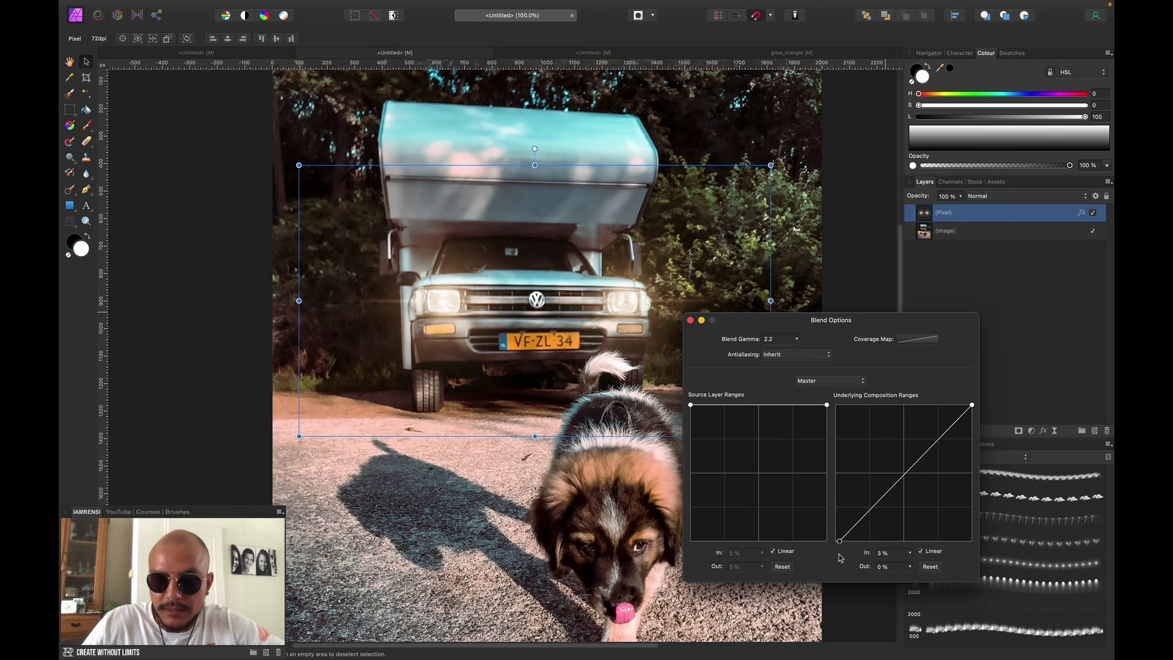
click(794, 553)
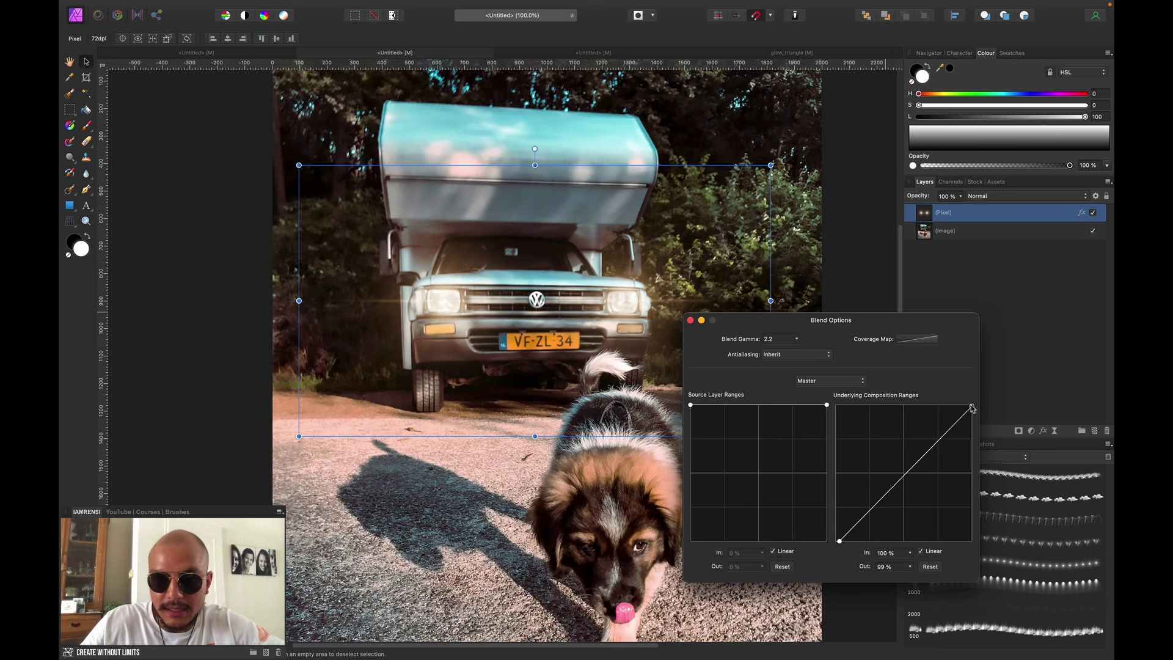
mouse_move(972, 406)
mouse_down()
mouse_move(942, 404)
mouse_move(962, 391)
mouse_up()
click(697, 323)
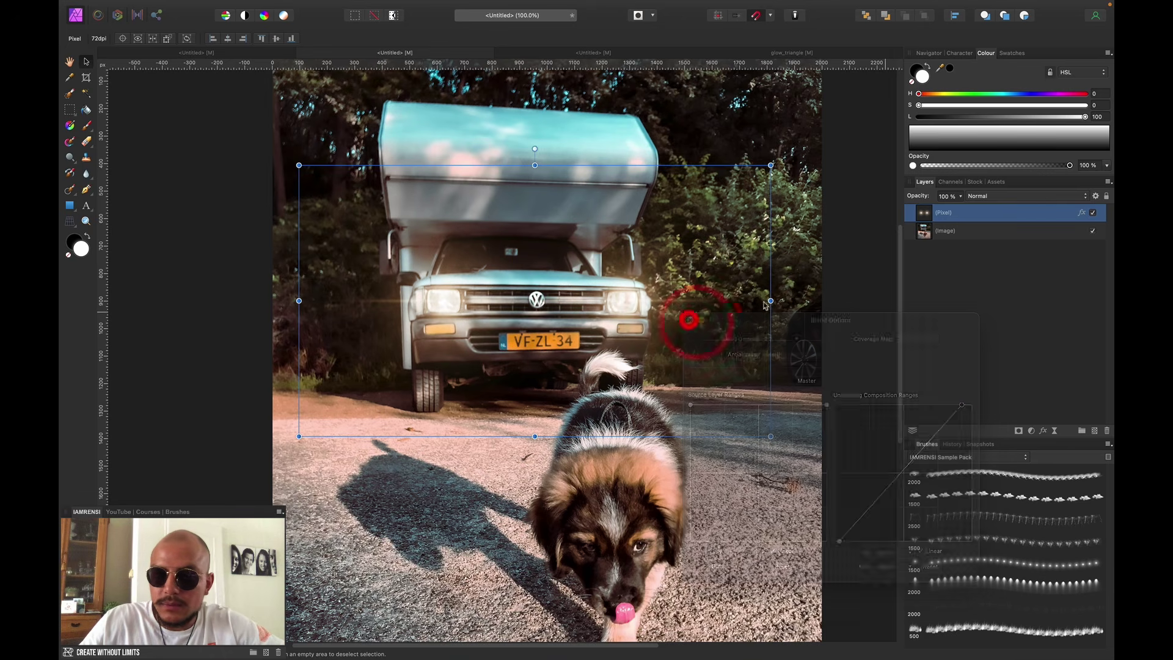
click(1092, 213)
click(1093, 213)
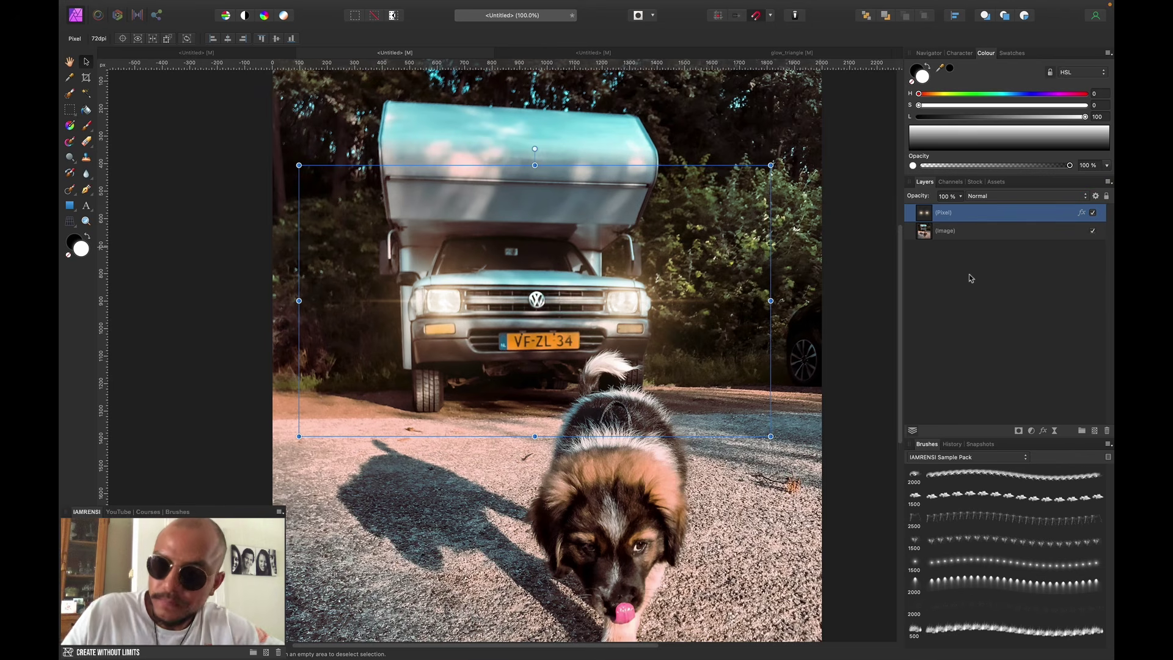
- Add a pixel layer between the image and the flare layer and ready the light_beam-9 2 brush for painting
click(964, 237)
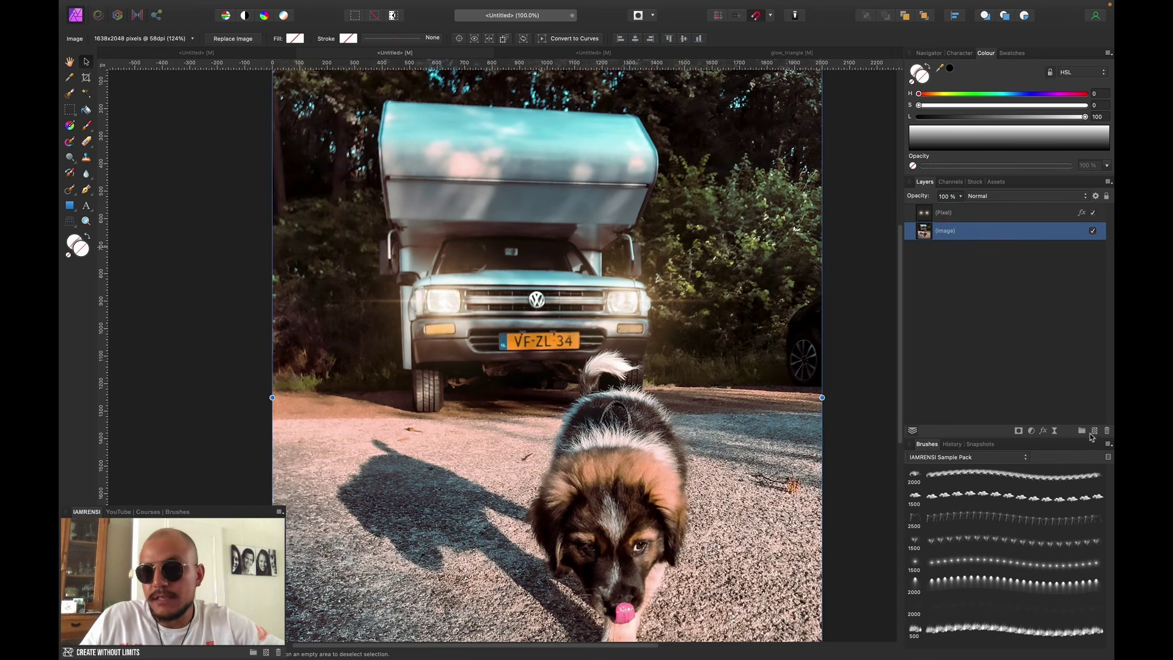
click(1095, 431)
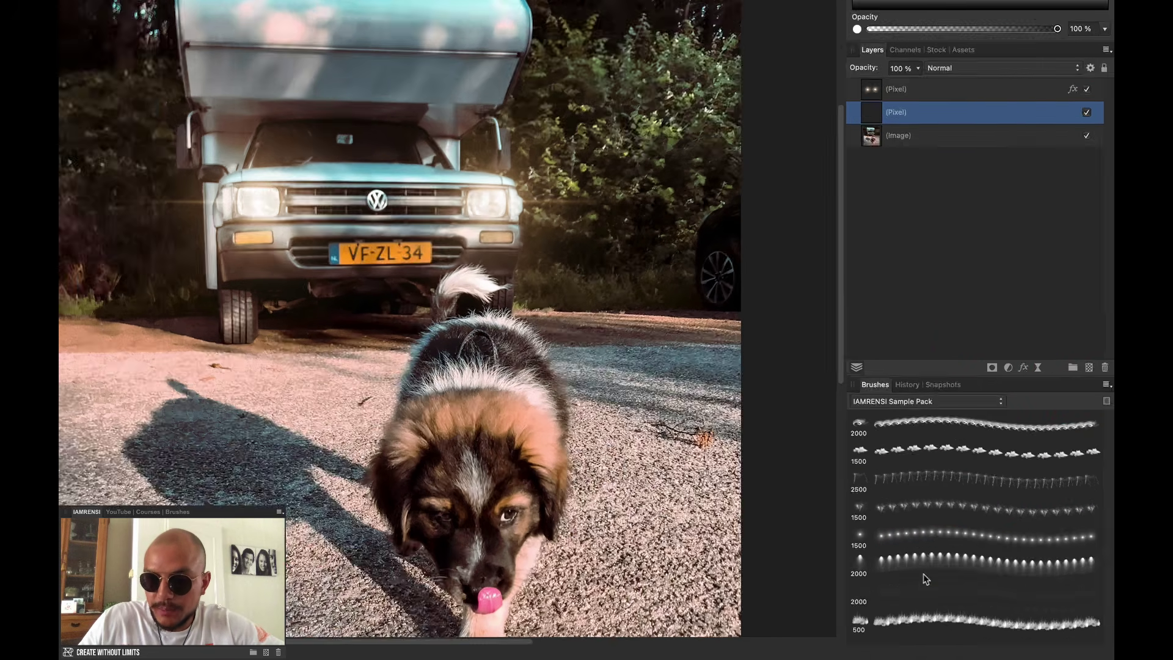
click(967, 582)
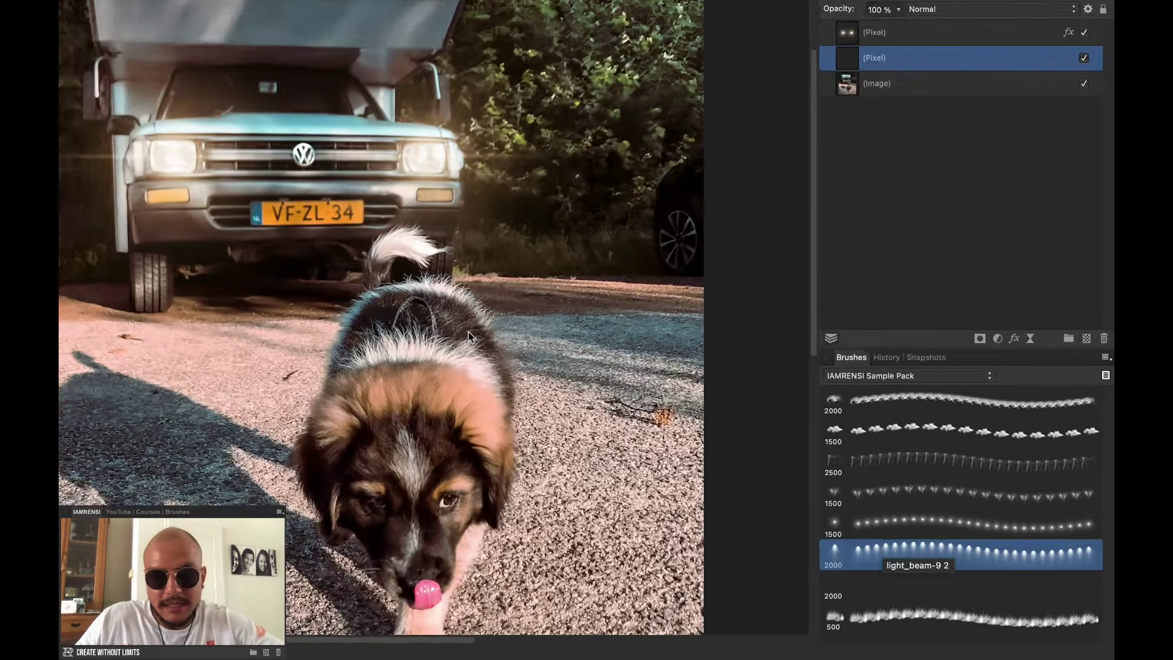
key(b)
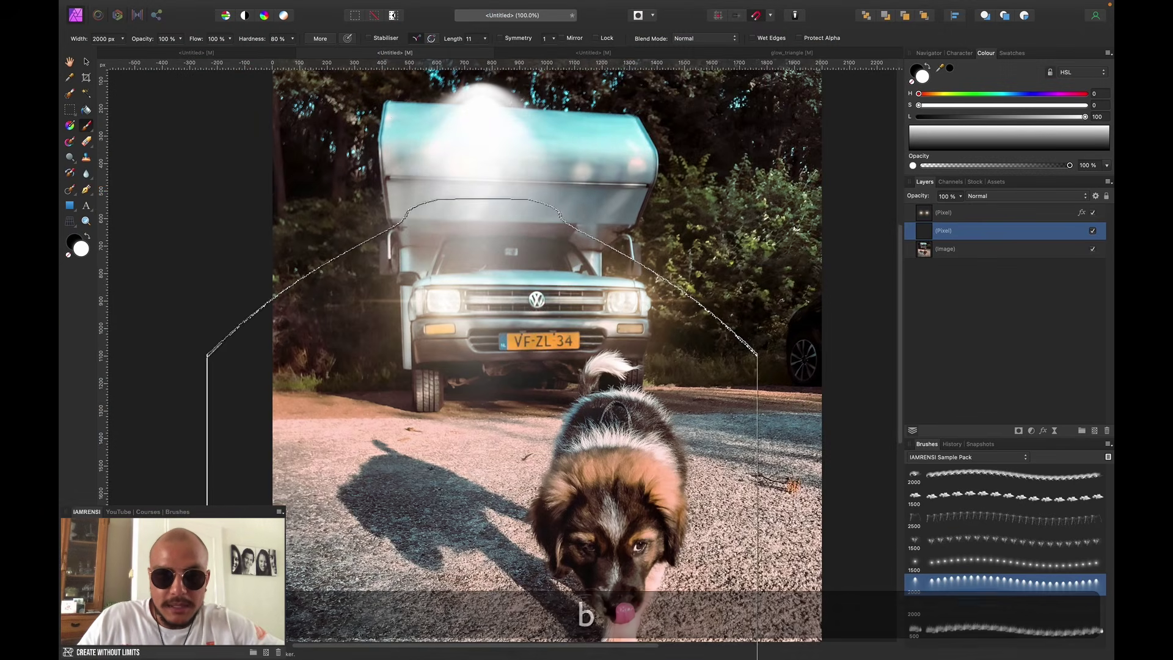
- Stamp a white light beam on the van's left headlight in the photo with the brush reduced to 1228.3 px, keeping no larger beam
click(452, 333)
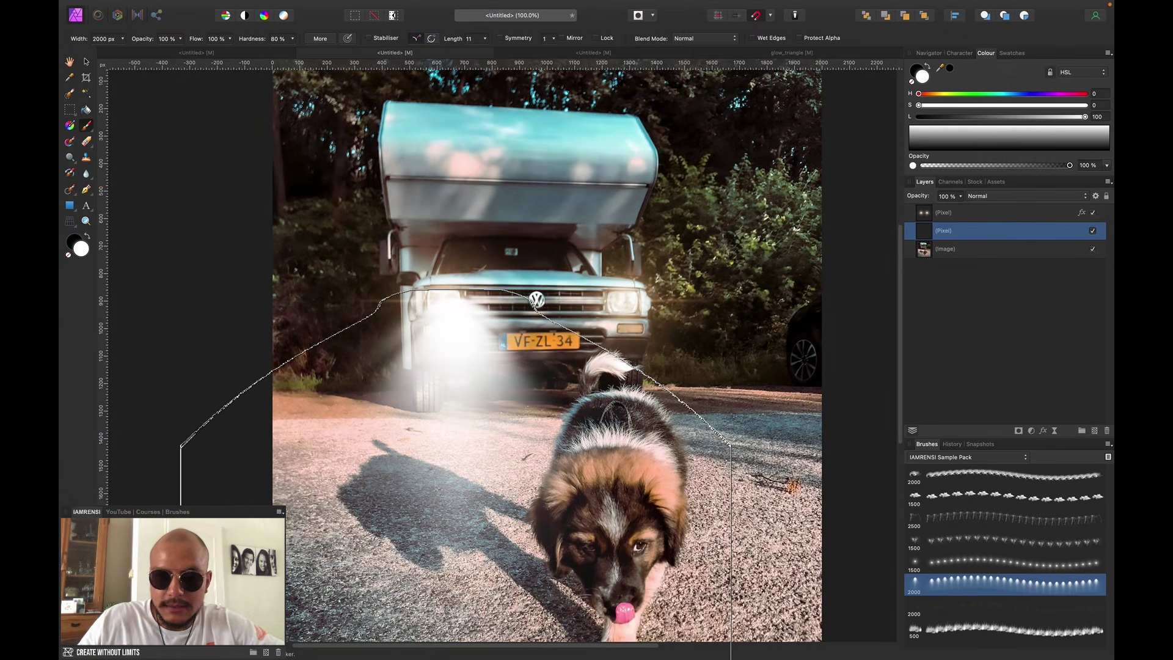
key(bracketleft)
key(bracketleft)
key(bracketleft)
key(super+z)
click(443, 447)
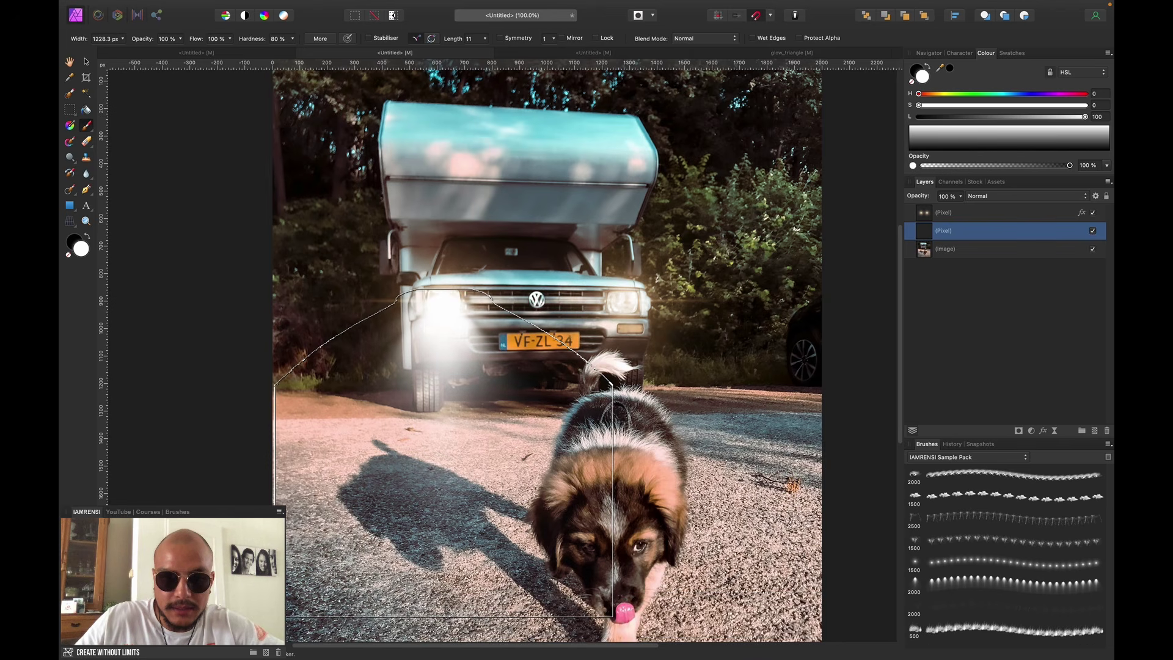
- Make the light beam shorter and wider, and lower its layer opacity to 53%
key(v)
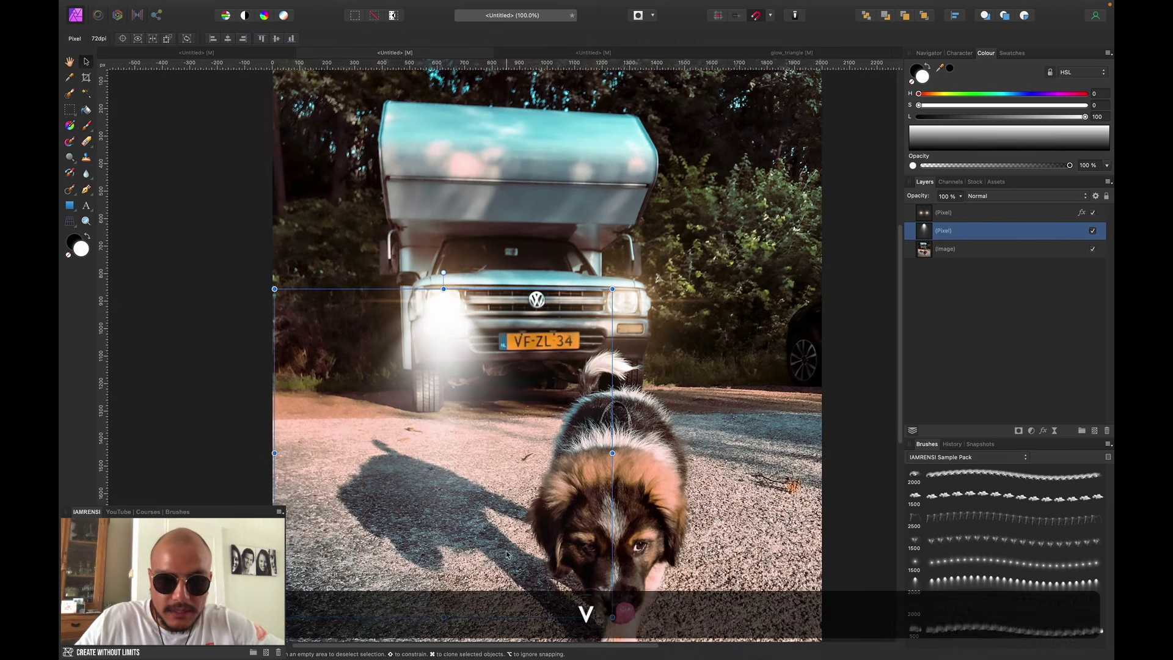
drag(444, 617, 444, 549)
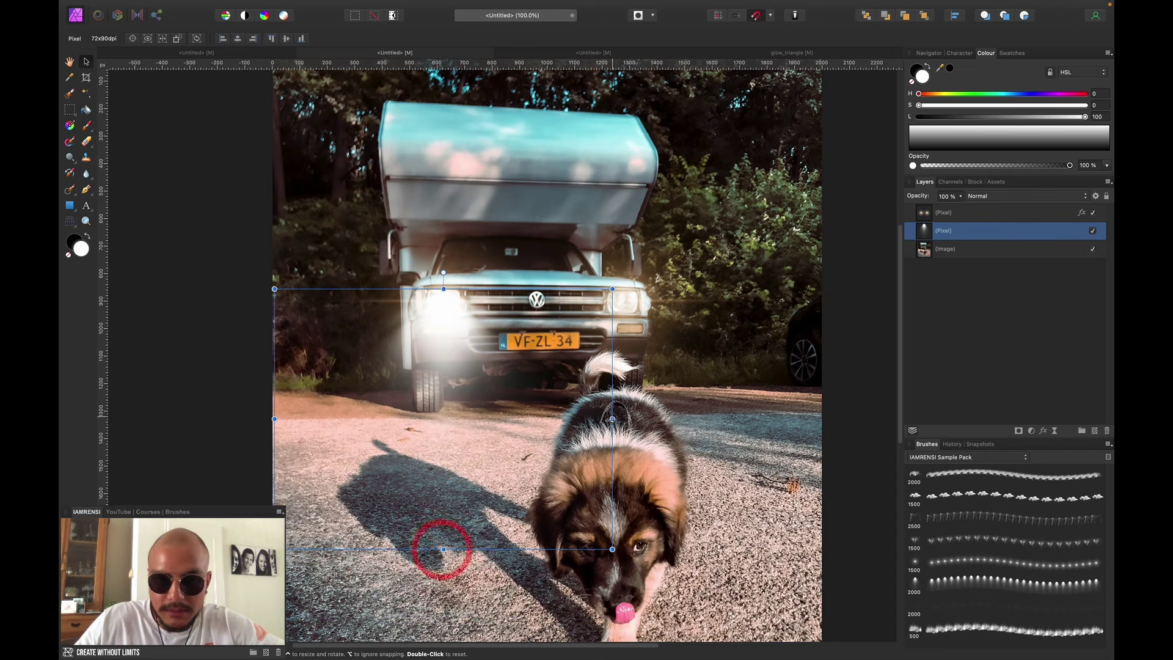
drag(612, 419, 675, 416)
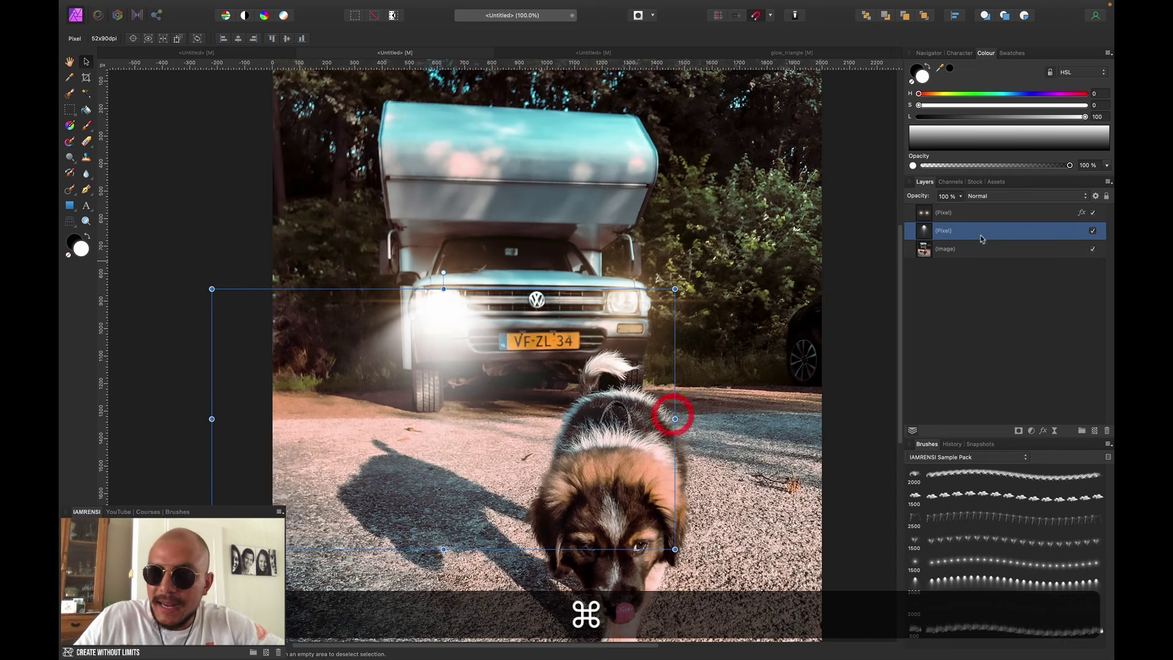
key(2)
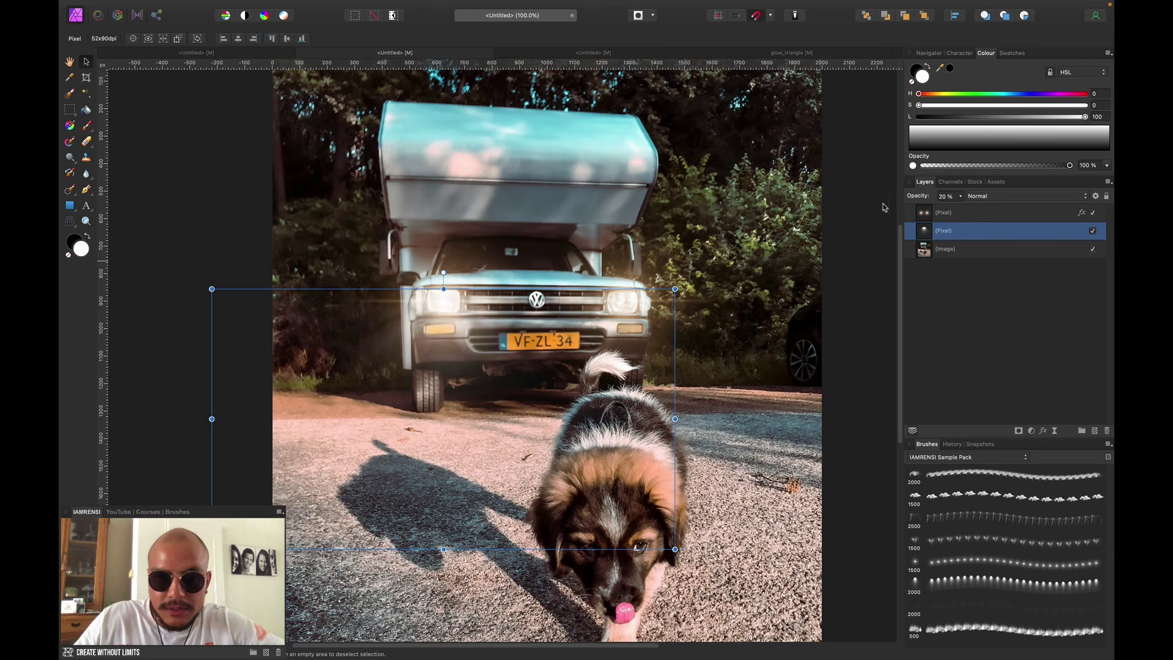
key(4)
key(2)
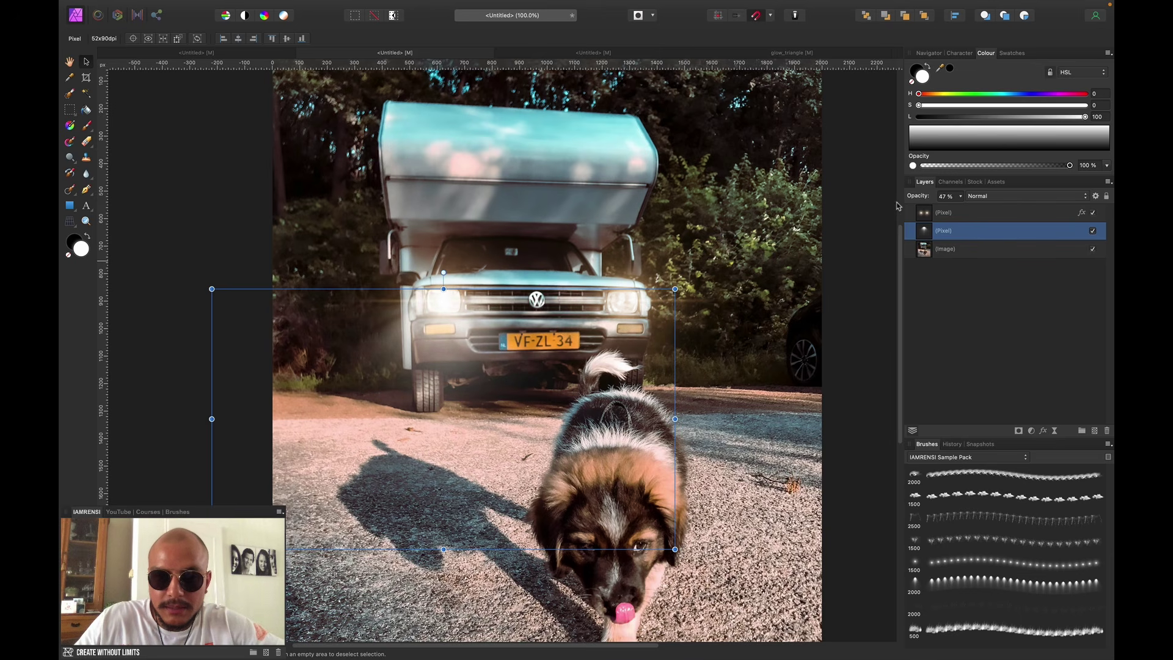
click(921, 270)
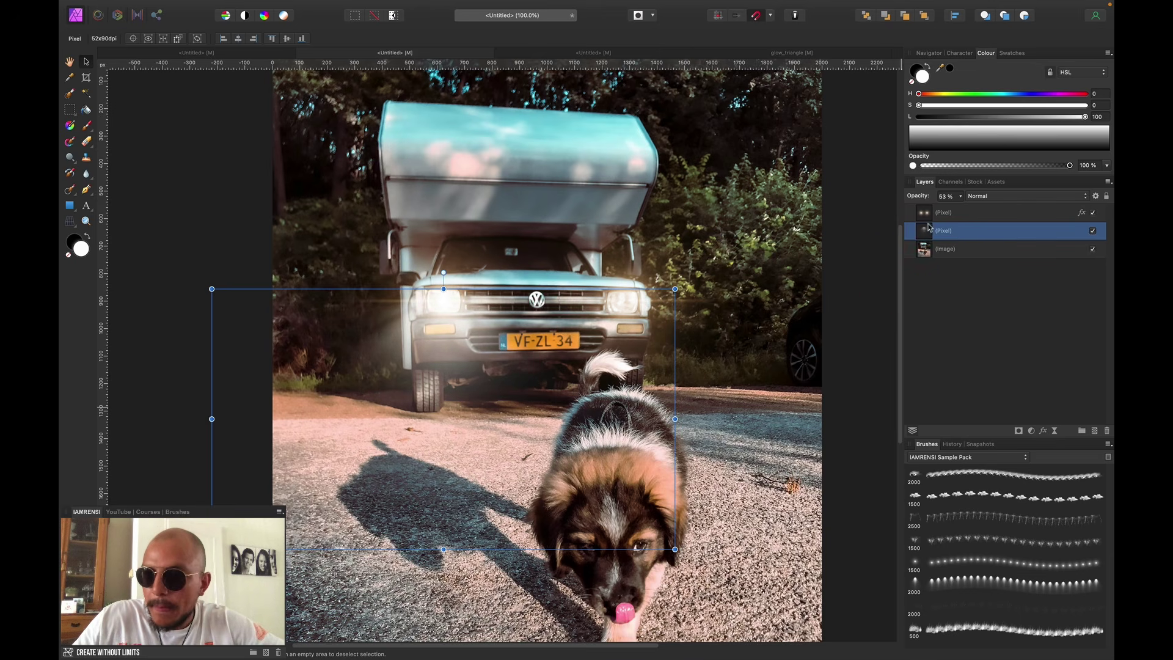
- Give the light beam layer an orange outer glow with a 0.2 px radius, hue 27, saturation 100 and reduced lightness
click(1044, 431)
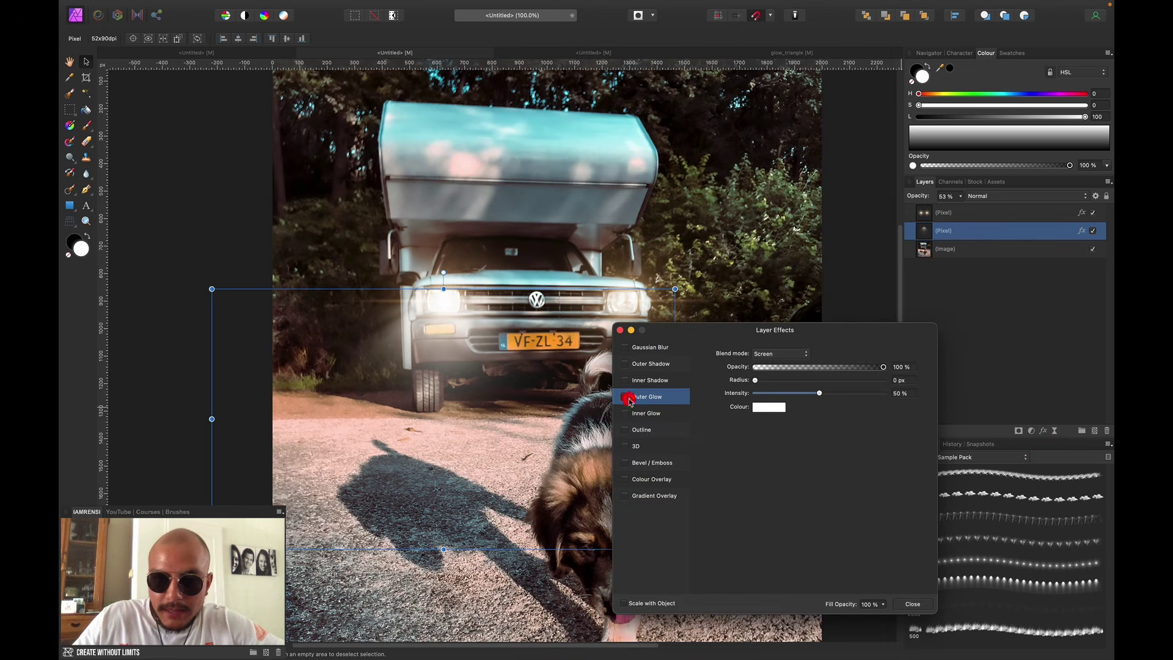
click(625, 397)
drag(756, 380, 762, 383)
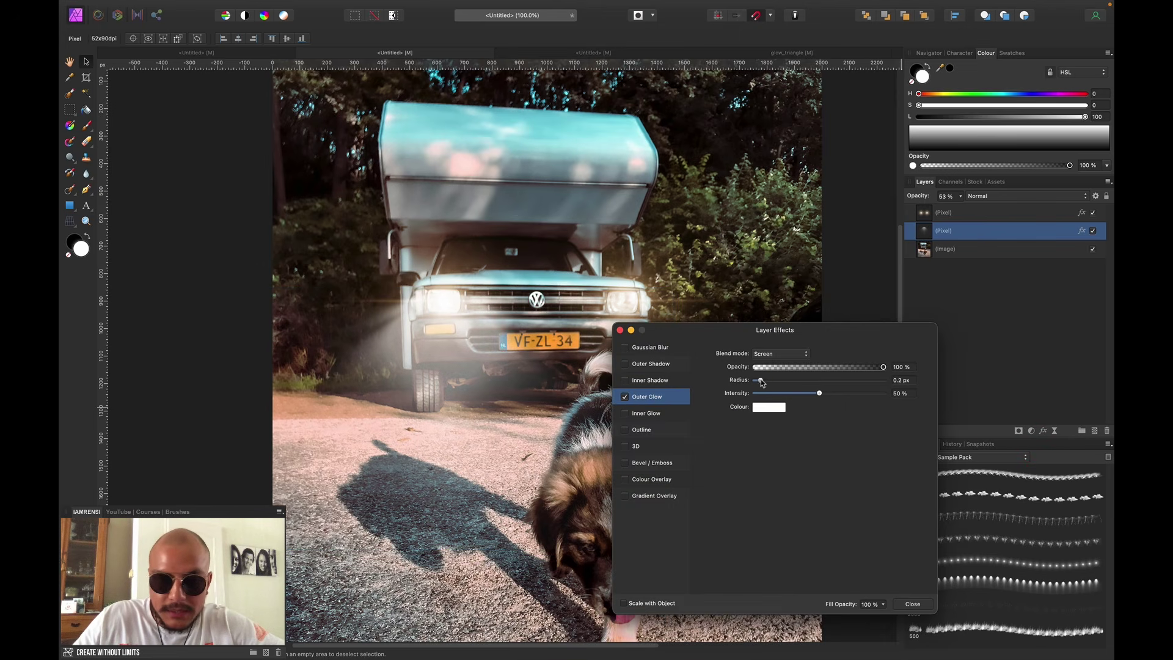
click(764, 407)
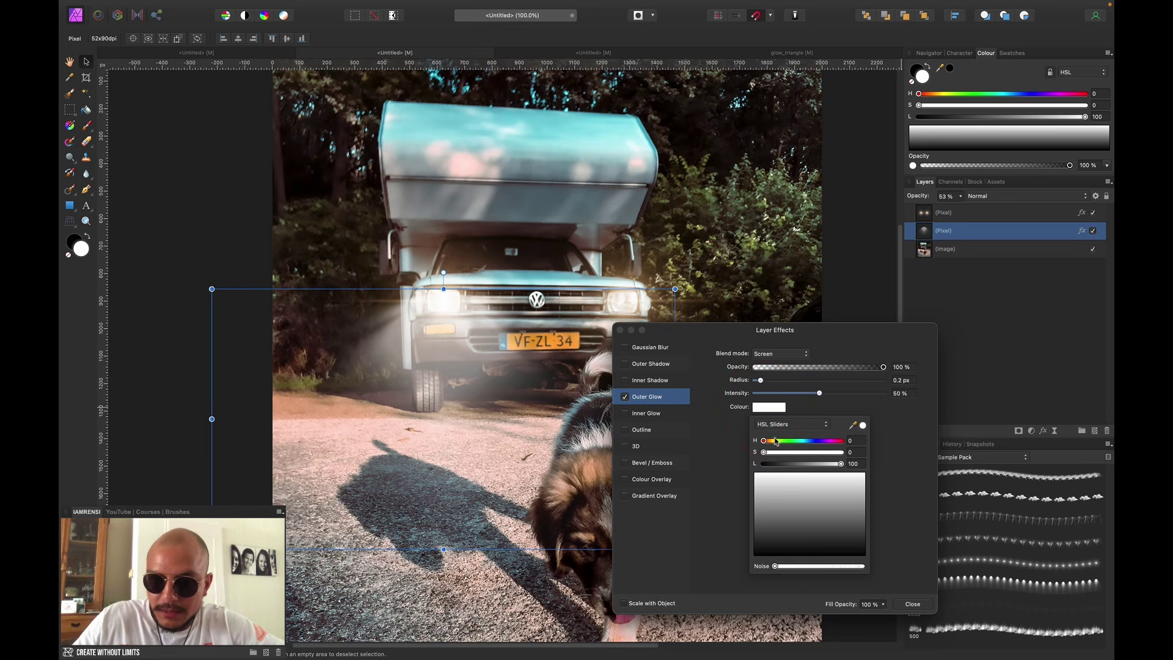
click(770, 440)
drag(764, 453, 917, 463)
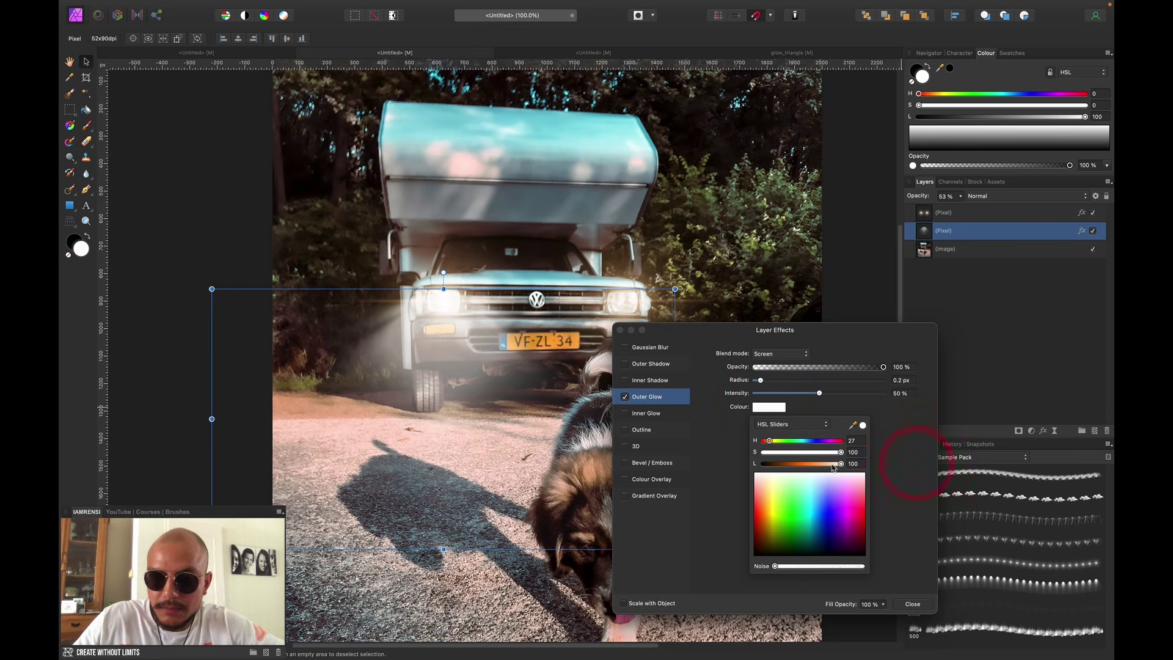
drag(833, 467, 809, 468)
key(Return)
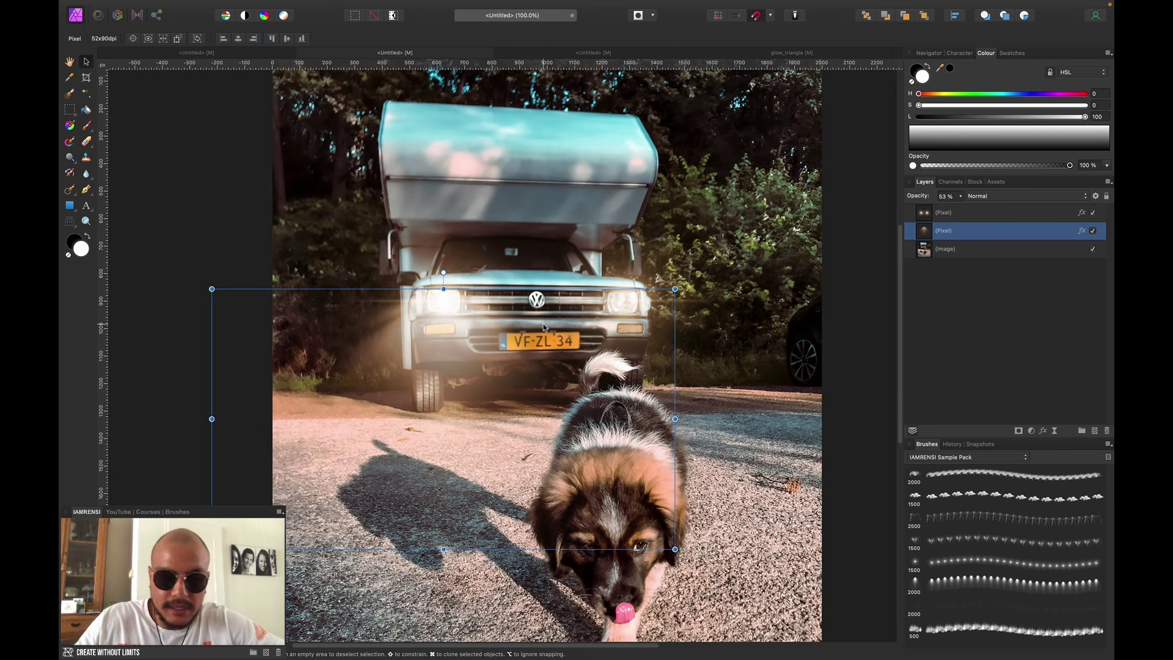
- Duplicate the glowing beam horizontally onto the van's other headlight, lower the copy's opacity to 41%, and deselect it
key(alt)
key(shift)
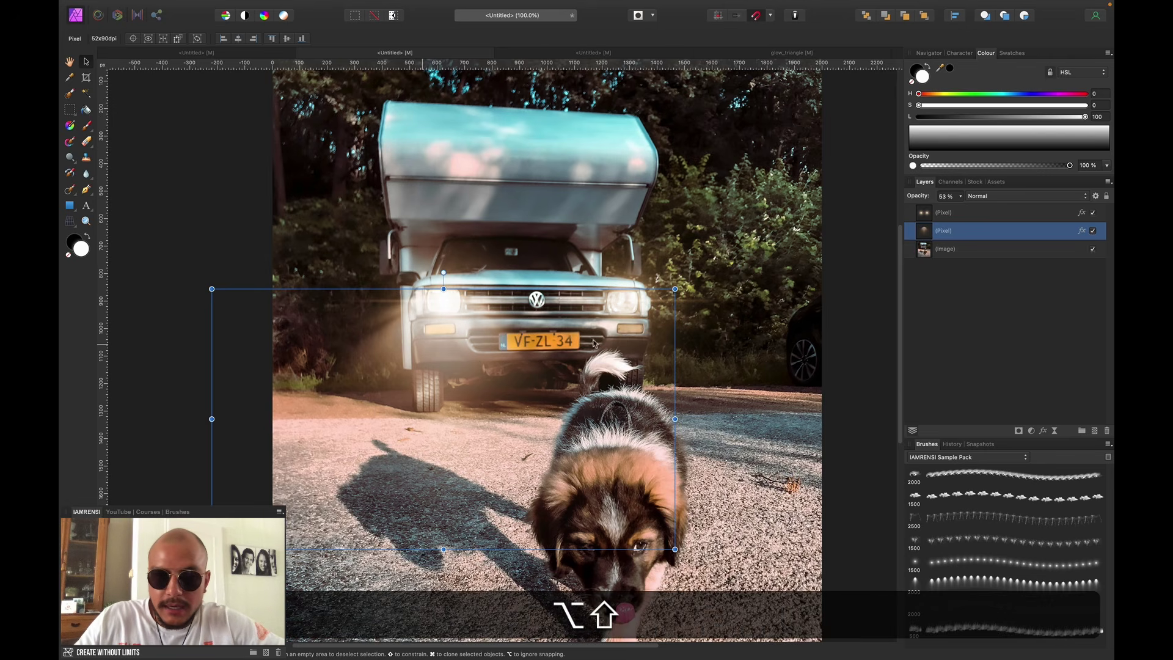
mouse_move(594, 343)
mouse_down()
mouse_move(625, 347)
mouse_move(606, 347)
mouse_up()
drag(925, 200, 918, 201)
click(963, 335)
key(super+0)
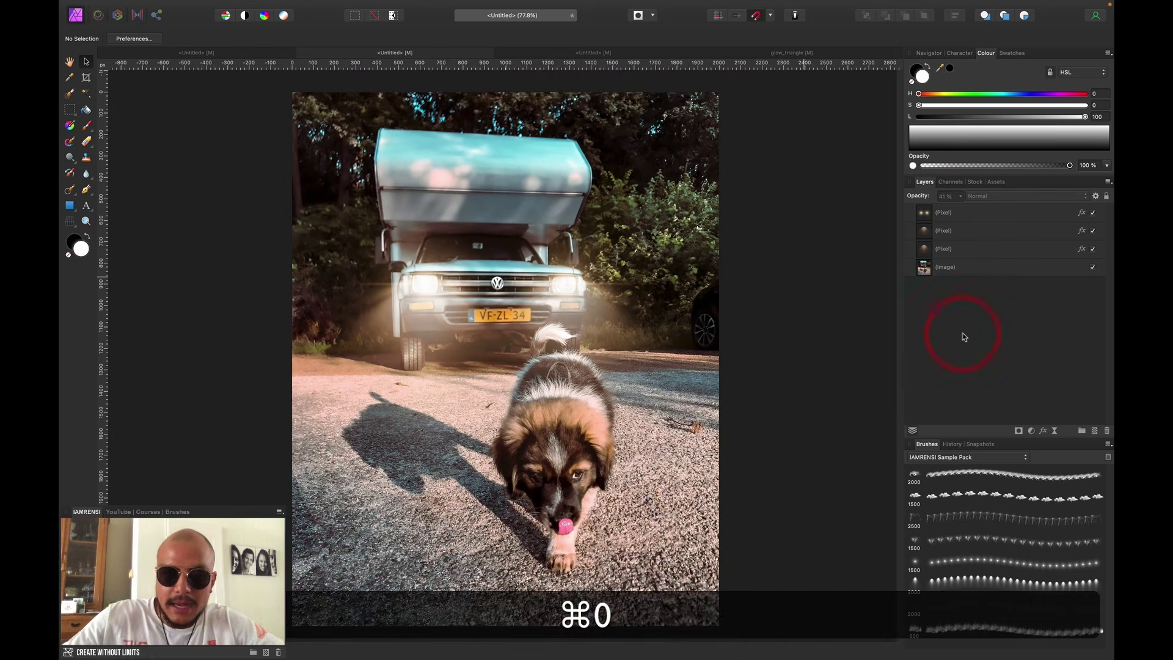
- Select all three headlight effect layers and toggle their visibility off and on to compare the photo before and after
click(971, 213)
shift+click(959, 248)
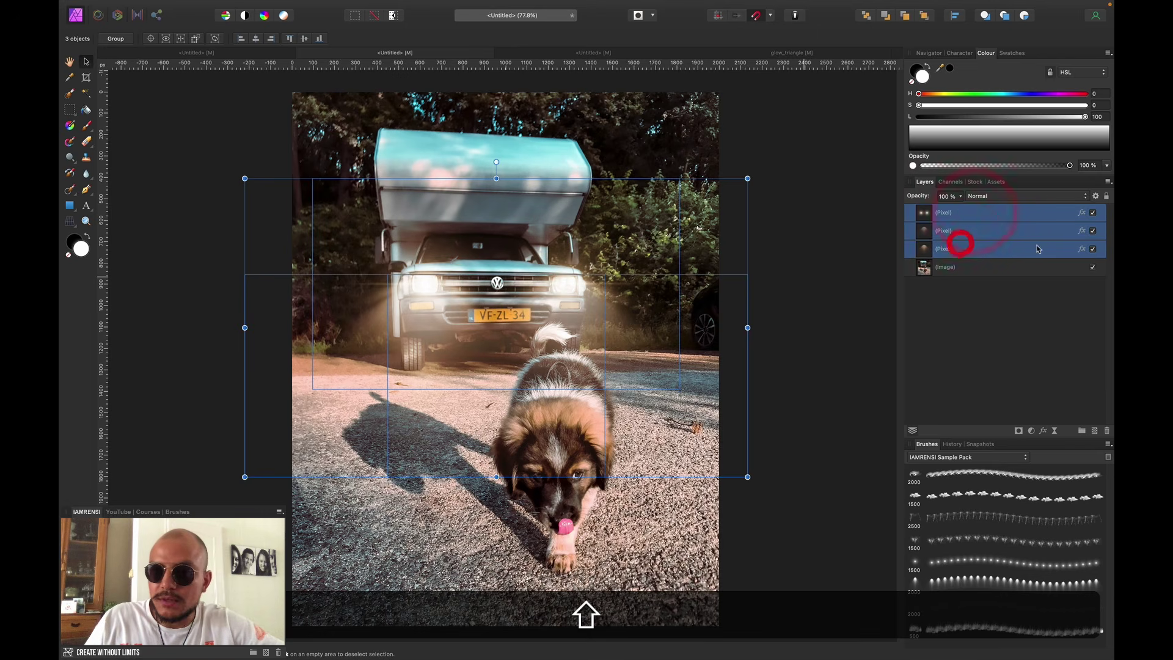
click(1093, 249)
click(1093, 249)
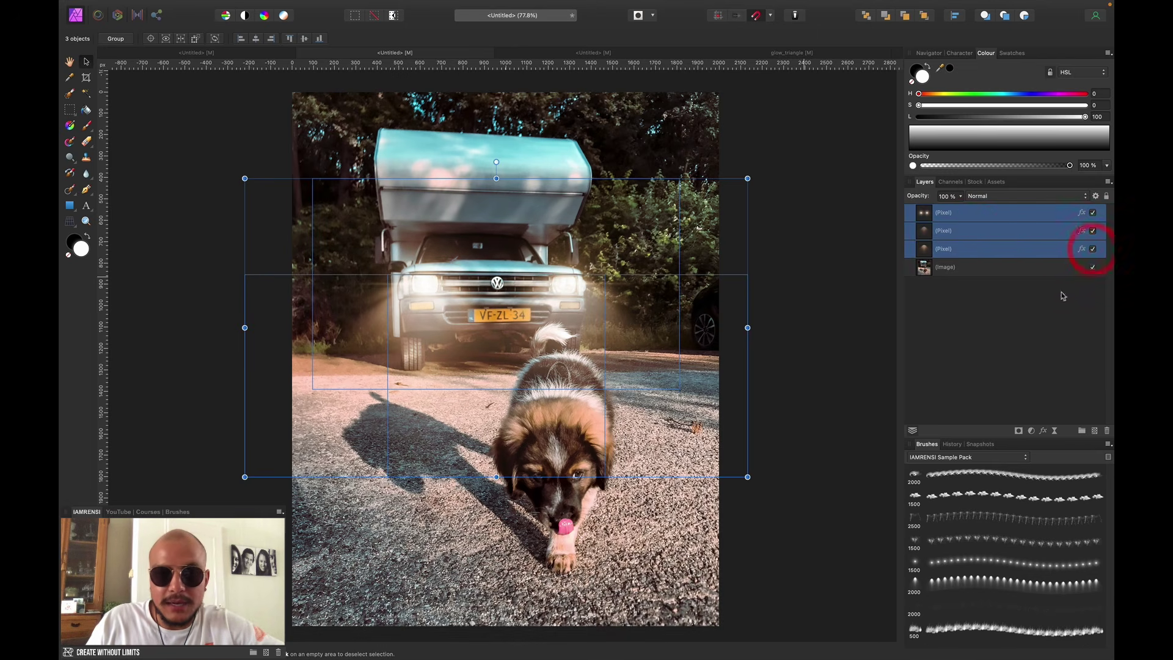
- Choose the 500 px grass brush in the green field document and enlarge the field photo to about 55 dpi, keeping its bottom edge in place
click(997, 376)
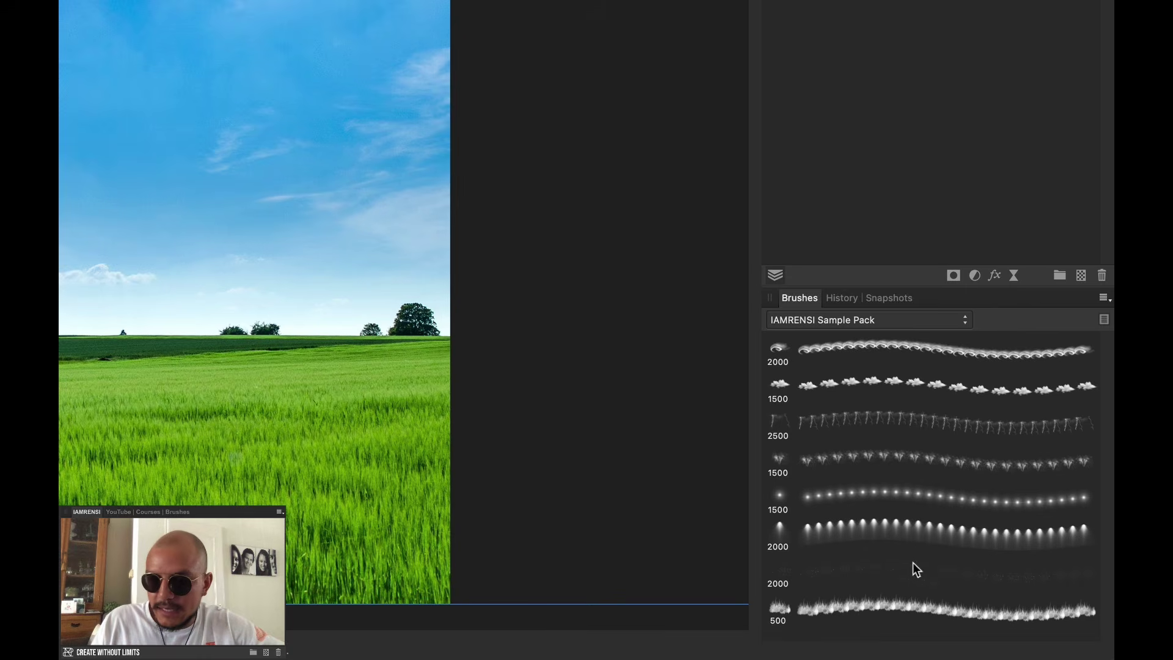
click(889, 602)
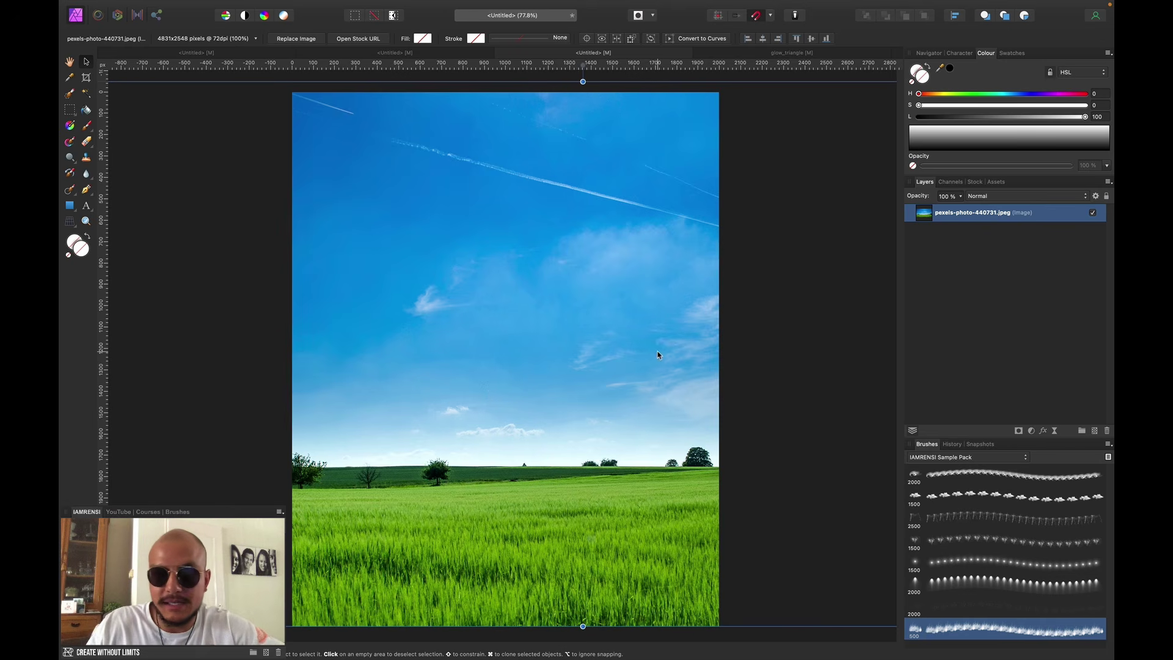
key(super+0)
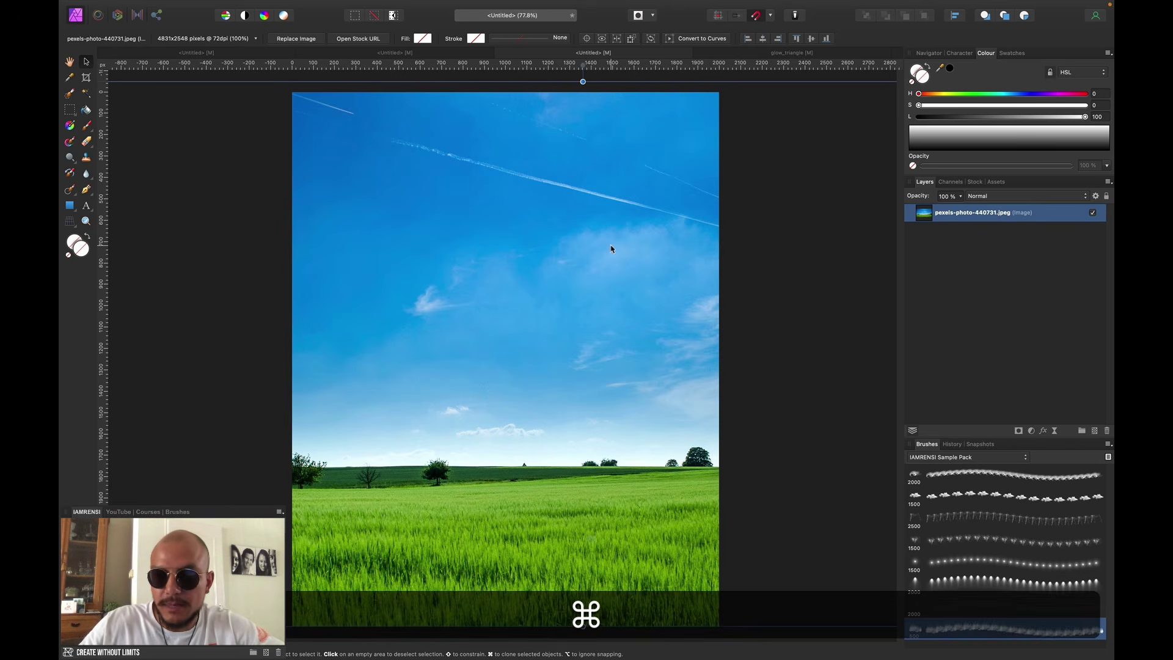
key(super+minus)
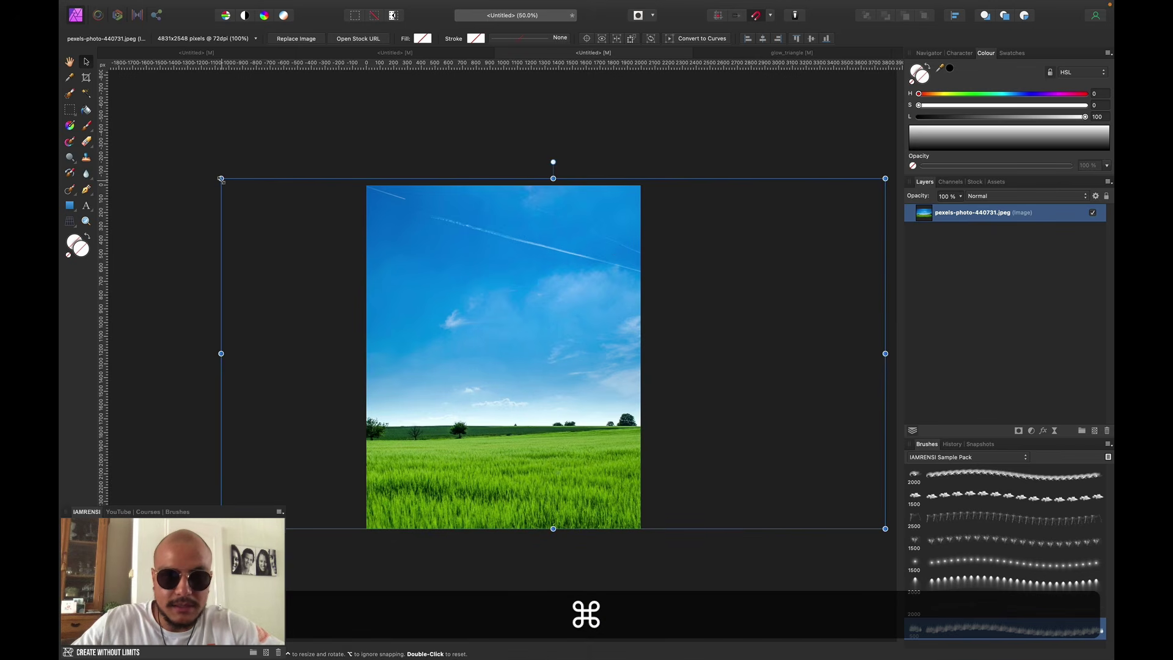
drag(221, 179, 120, 116)
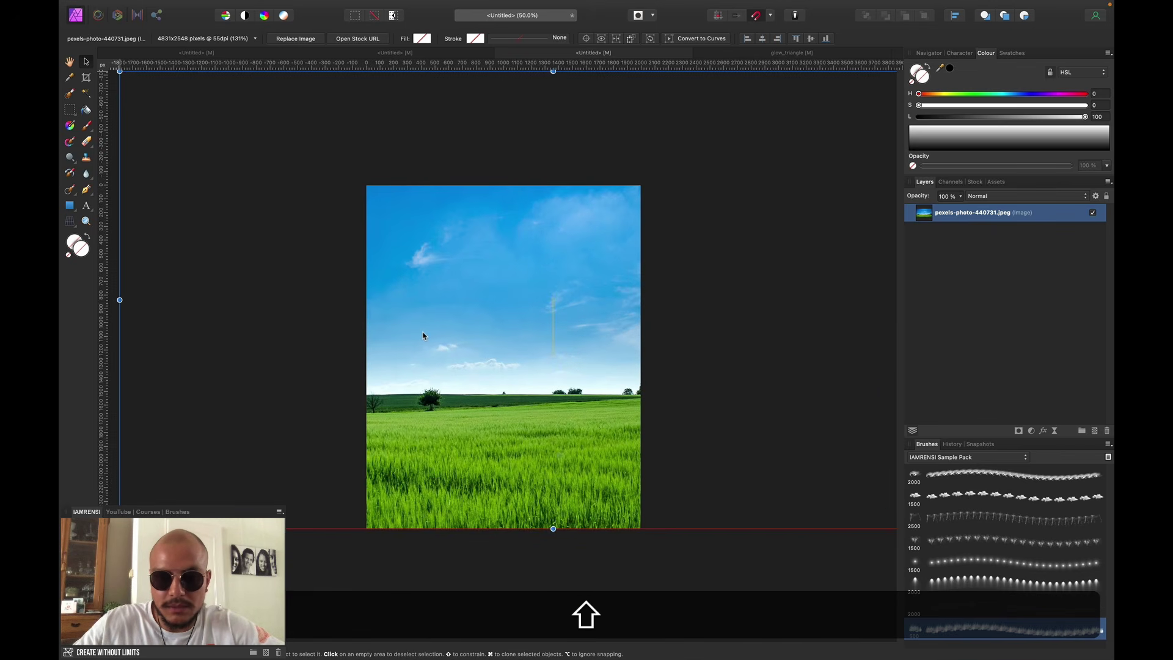
click(422, 333)
key(shift+super+0)
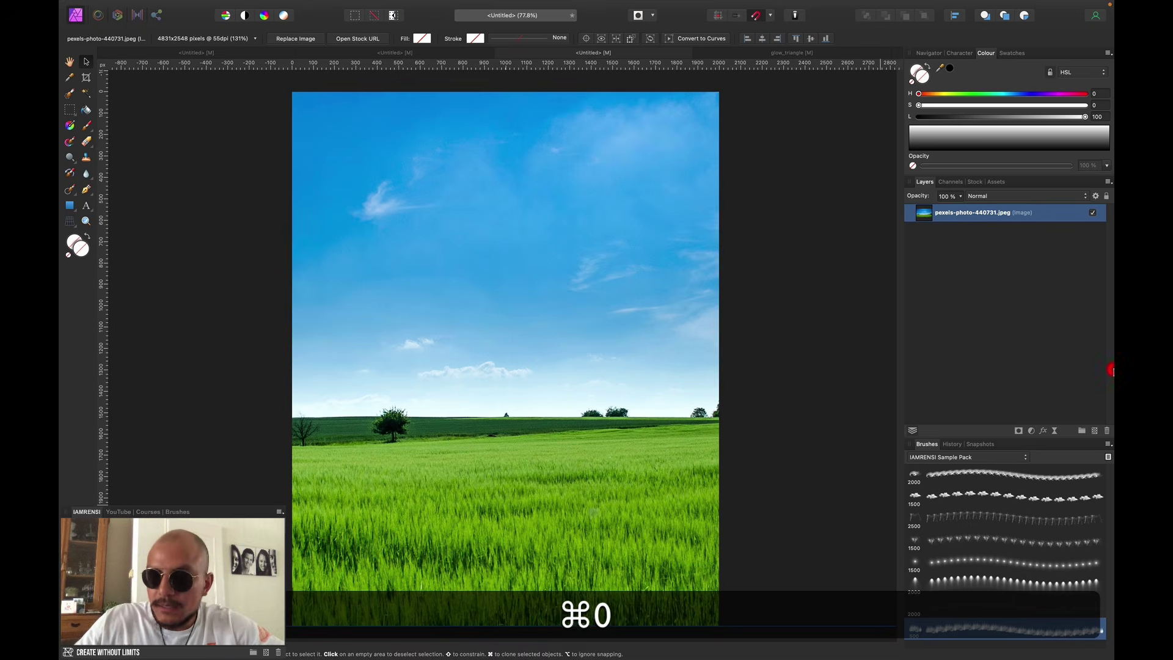
click(1100, 374)
- Place the "elephant - side2" asset from the IAMRENSI Animal Pack onto the field photo
click(994, 182)
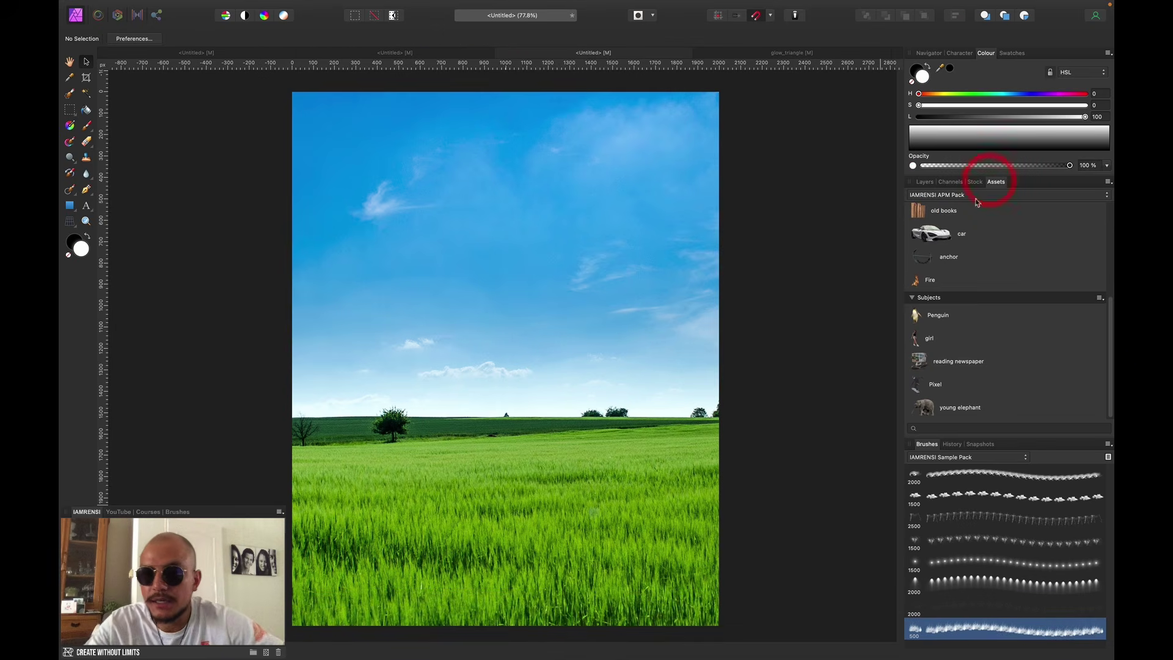
click(953, 194)
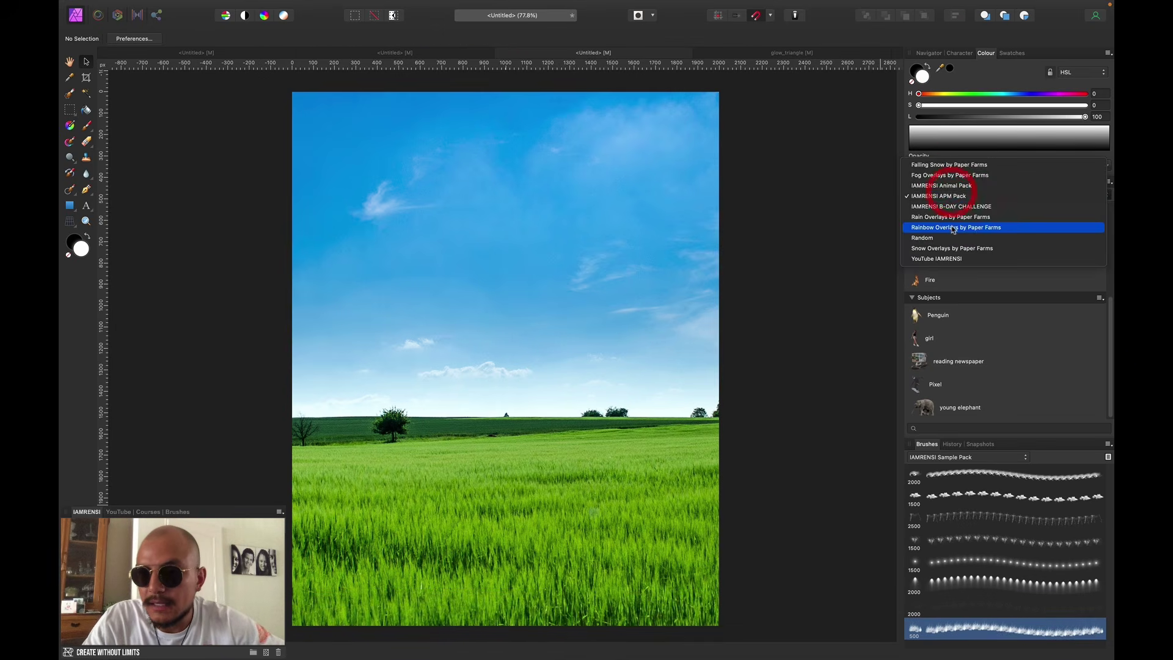
click(968, 185)
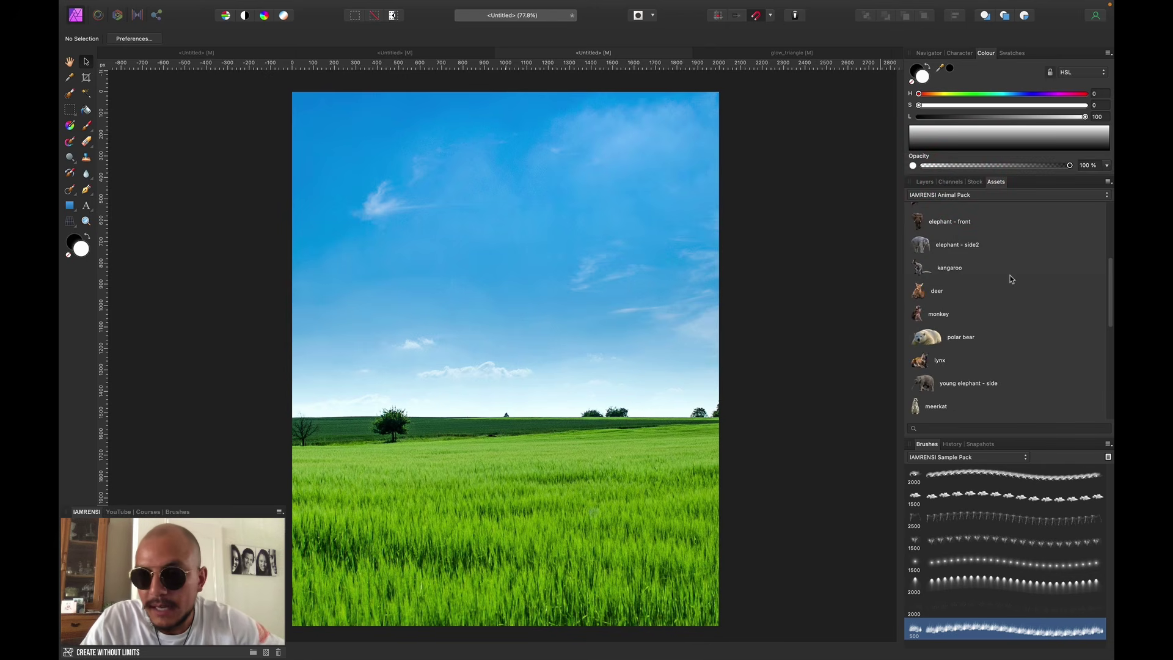
drag(952, 250, 925, 249)
drag(566, 324, 535, 351)
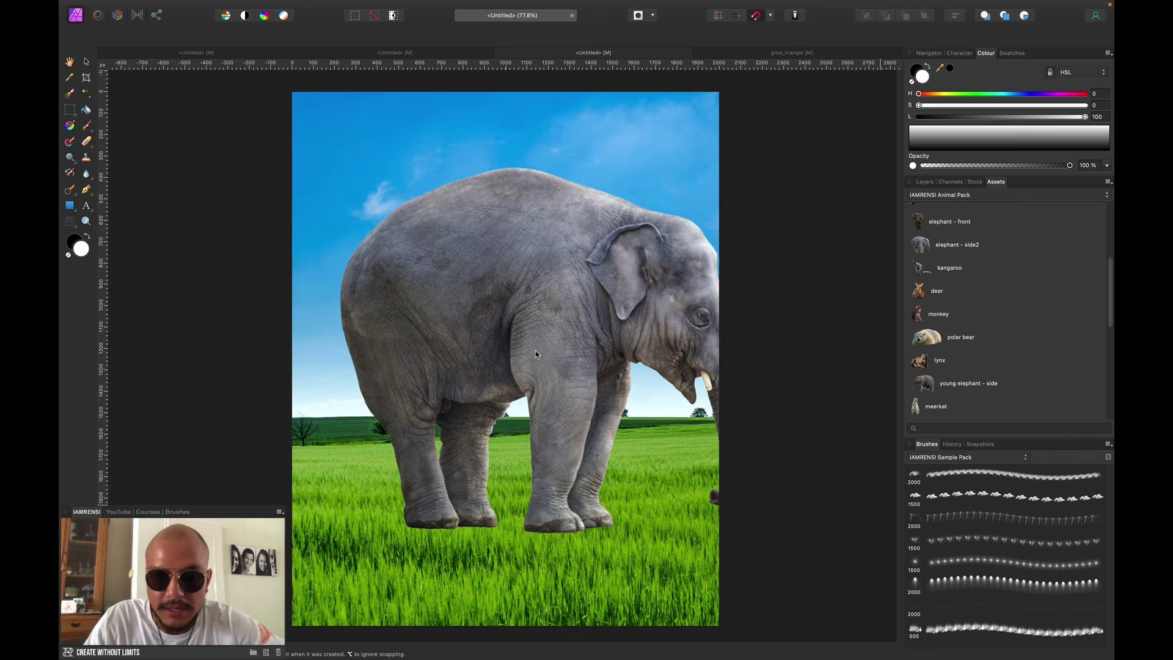
- Shrink the elephant proportionally to about 129 dpi and move it down so it stands on the grass
key(super+minus)
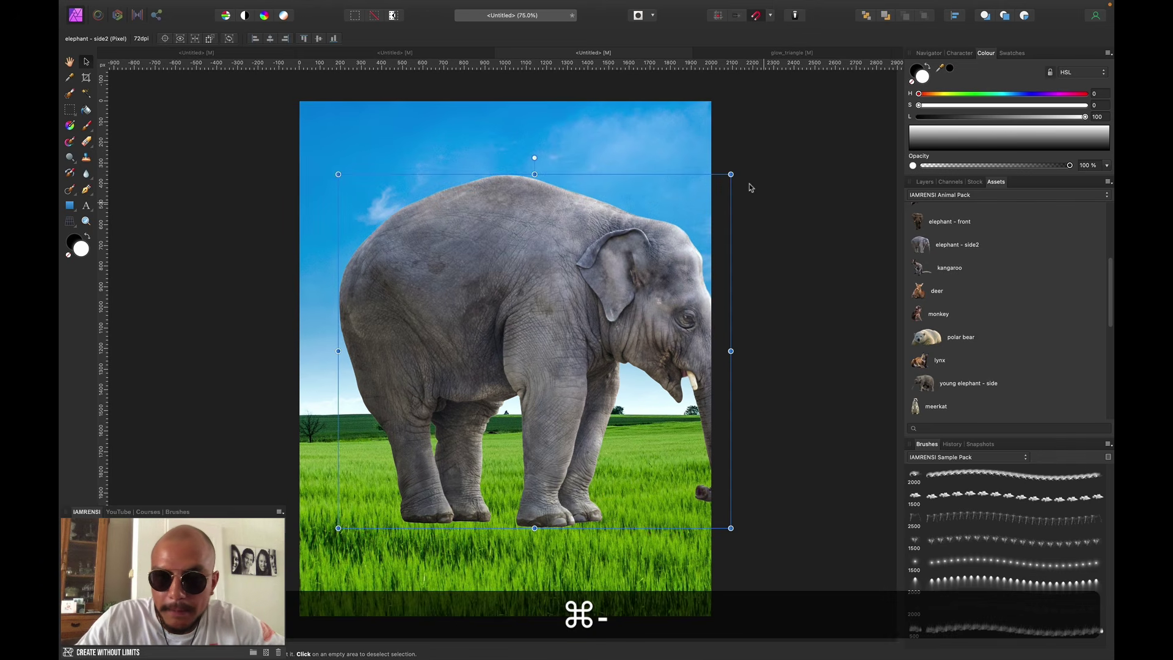
drag(728, 184, 652, 264)
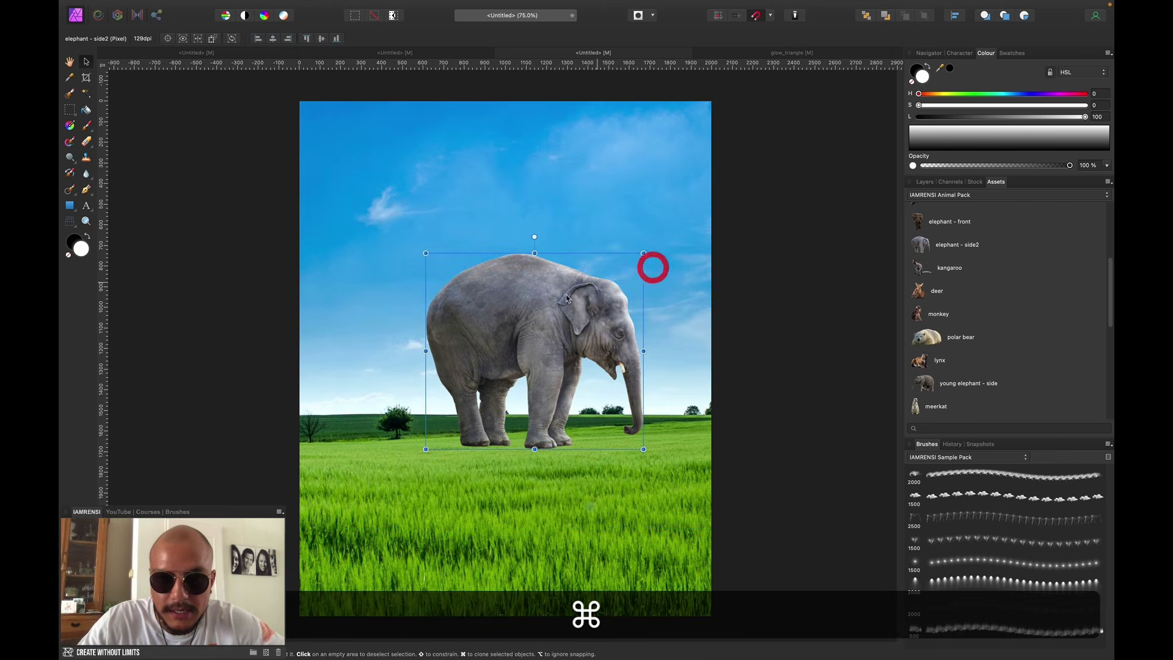
drag(566, 295, 551, 329)
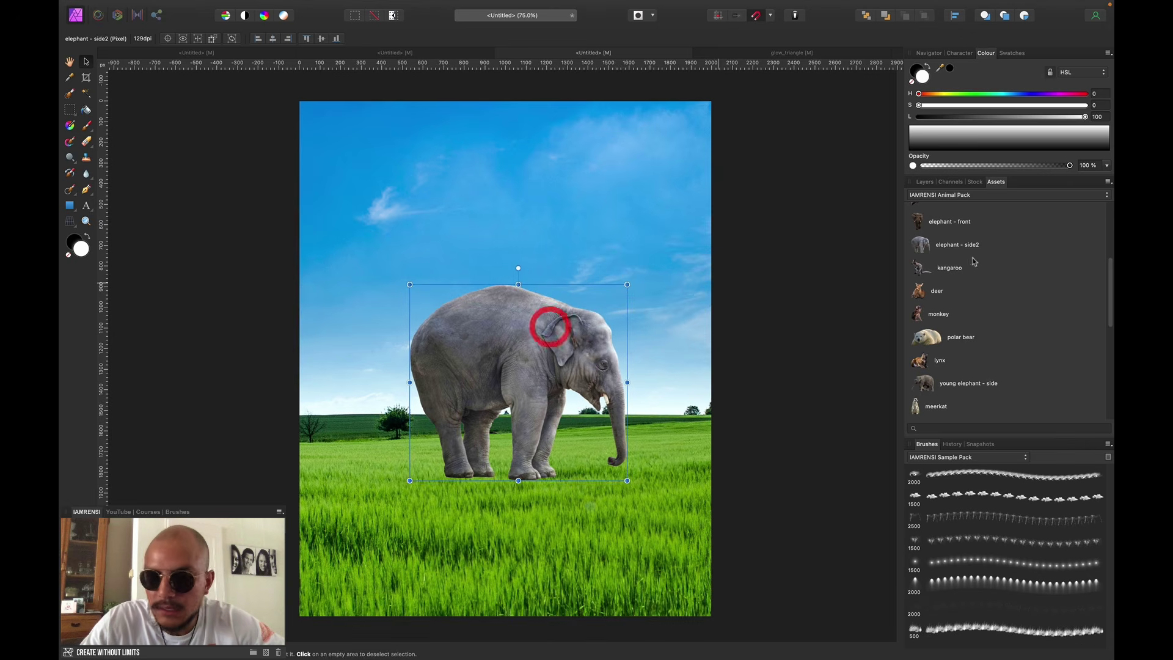
- Choose the 500 px grass brush again, add a mask to the elephant layer and select that mask
click(964, 629)
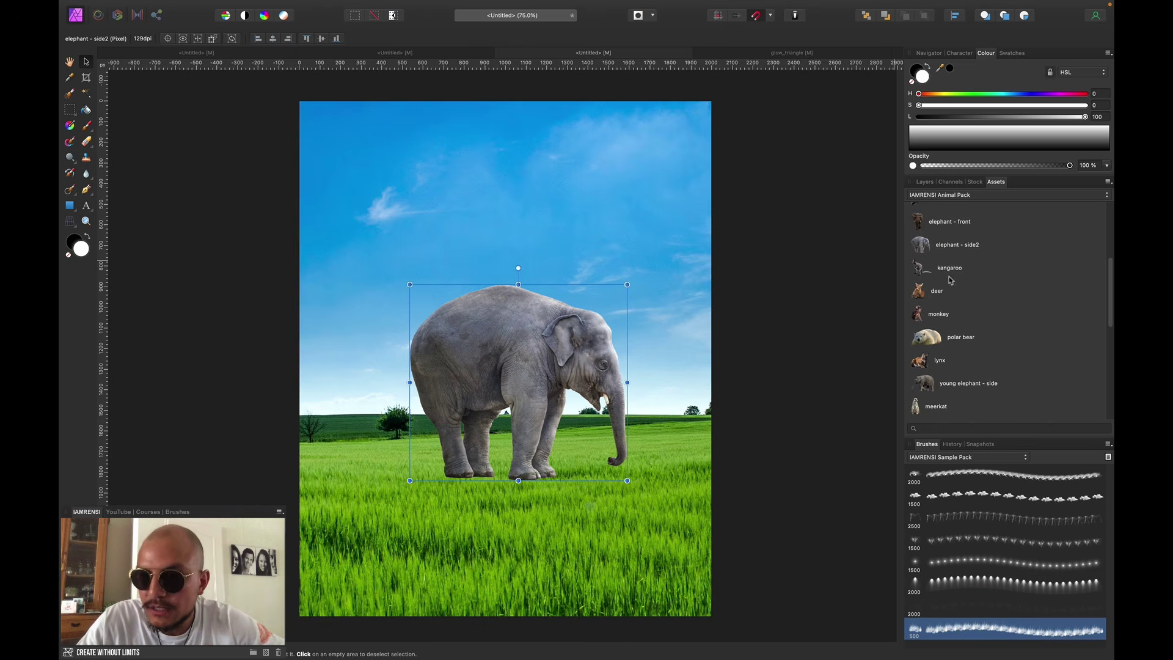
click(925, 182)
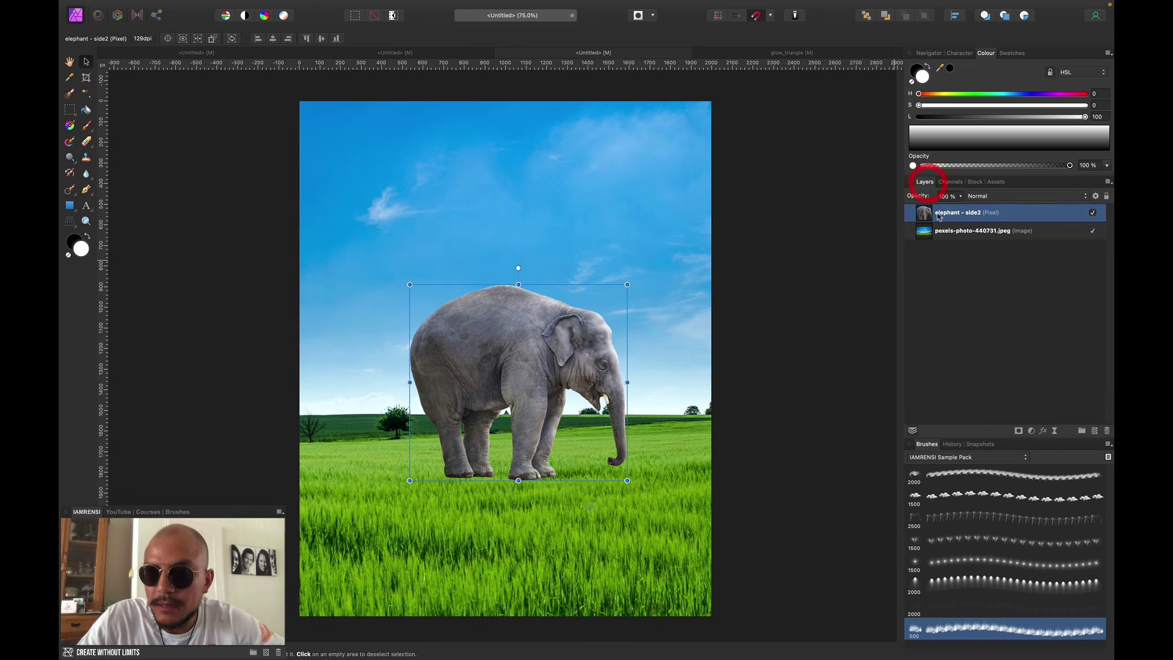
click(1020, 431)
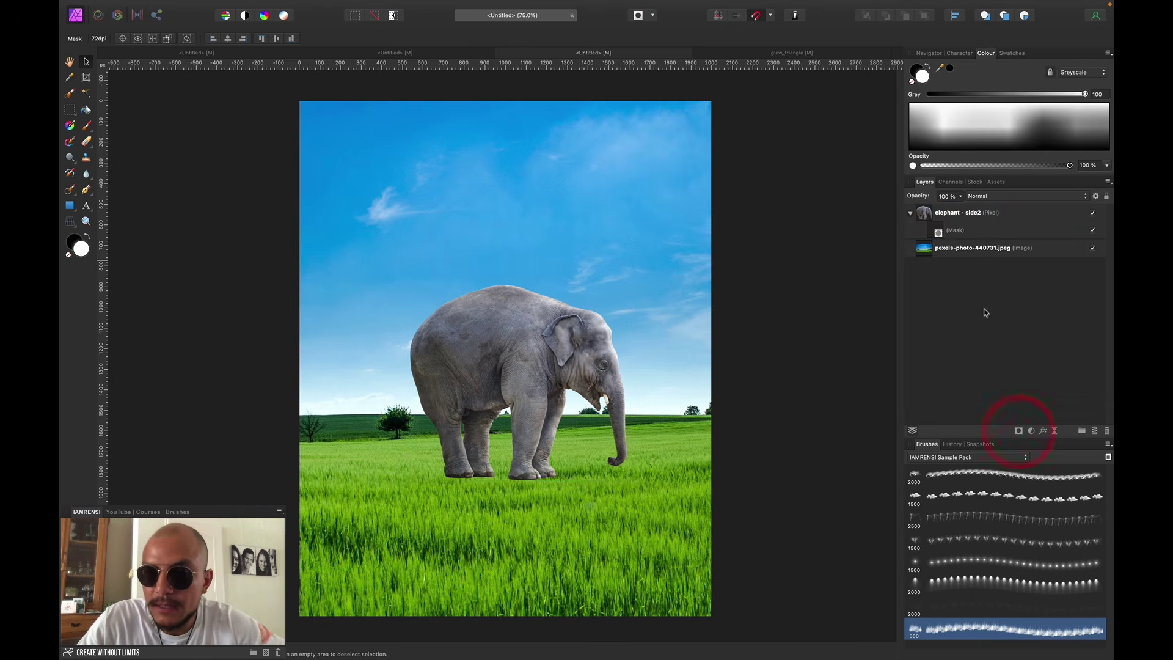
click(936, 230)
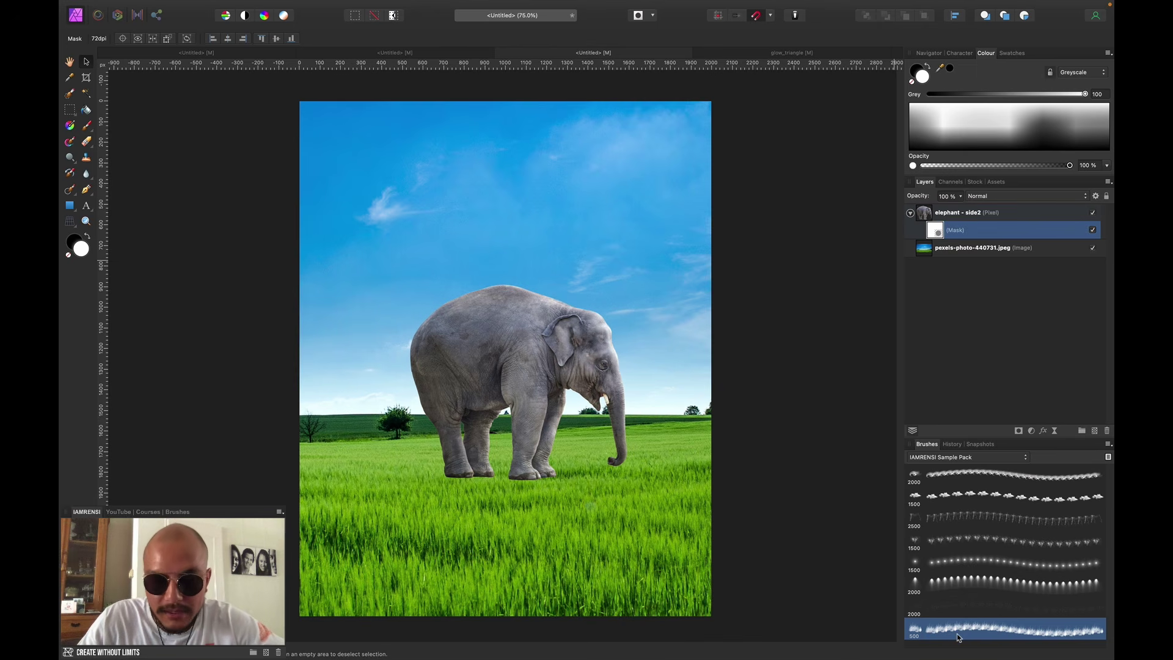
- Paint black on the elephant's mask with the grass brush at about 222 px to hide the rearmost foot in the grass
key(b)
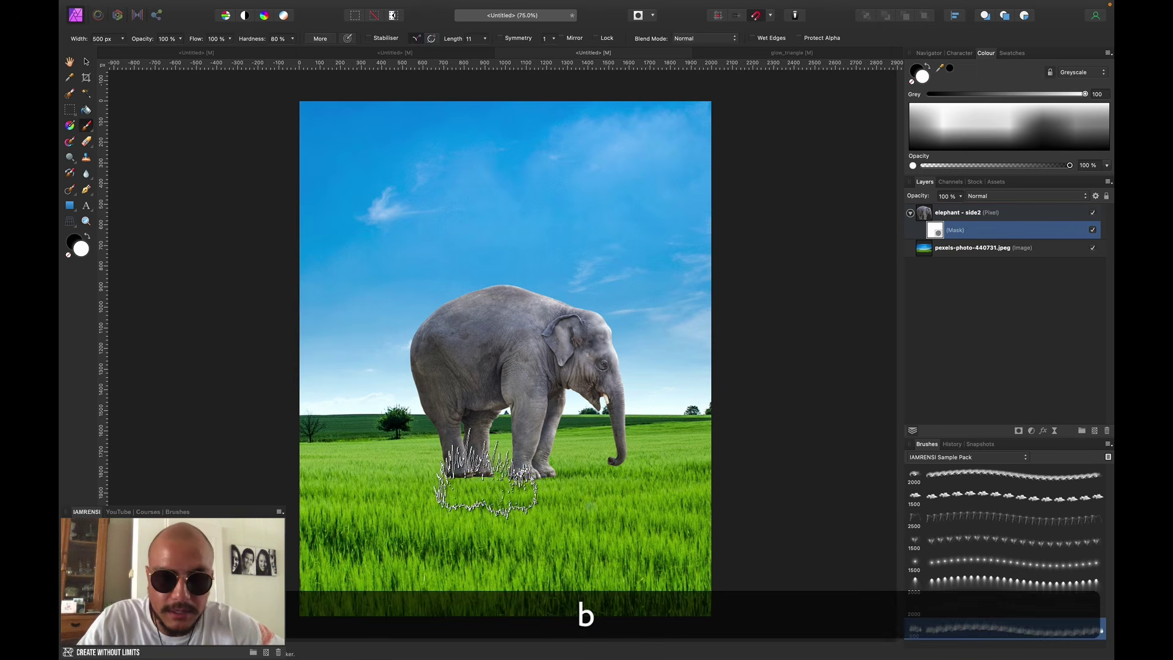
scroll(449, 474, up, 3)
key(bracketleft)
key(bracketleft)
key(x)
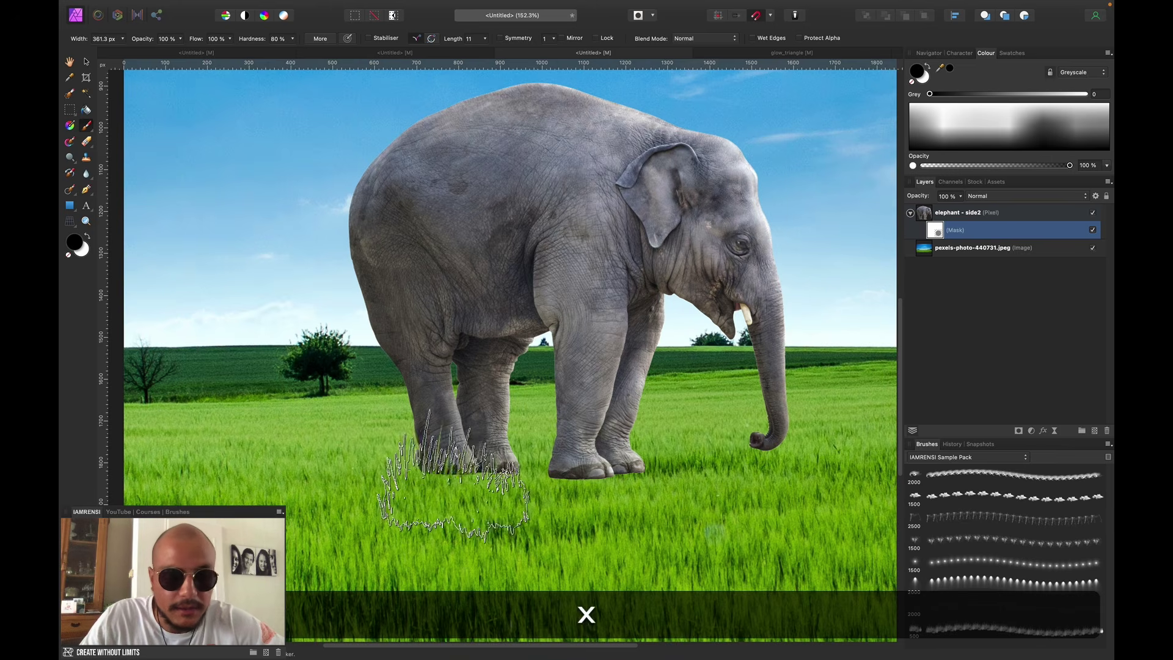
key(bracketleft)
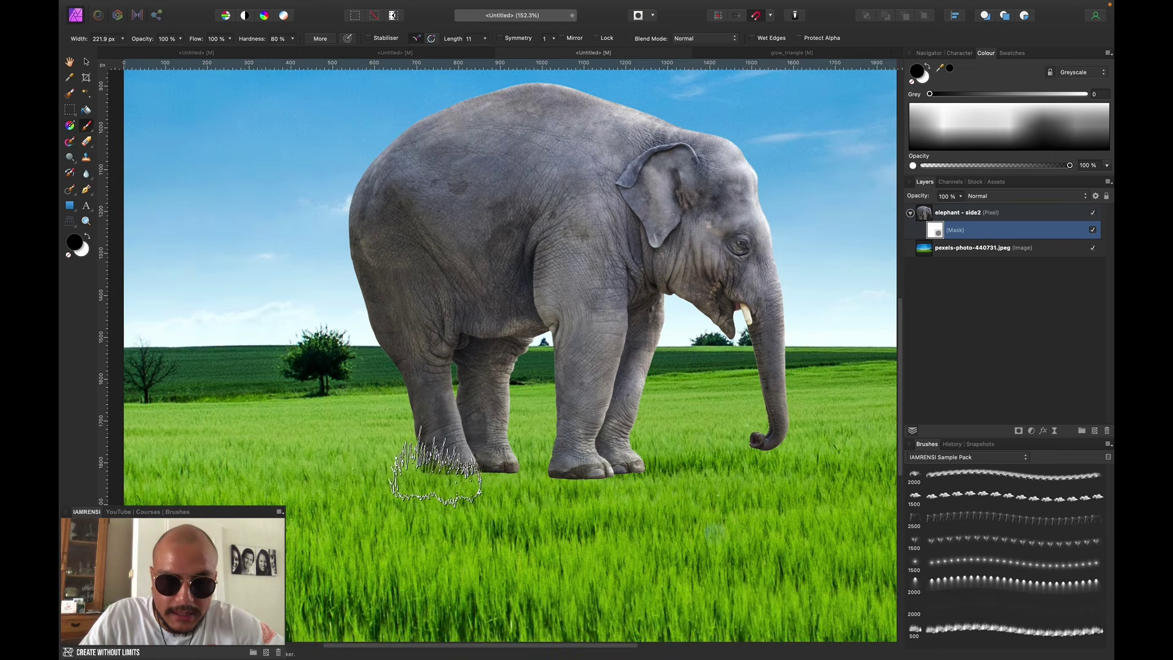
- Mask the elephant's other hind foot with black grass brush dabs, refining around it at a width of about 127 px
key(bracketleft)
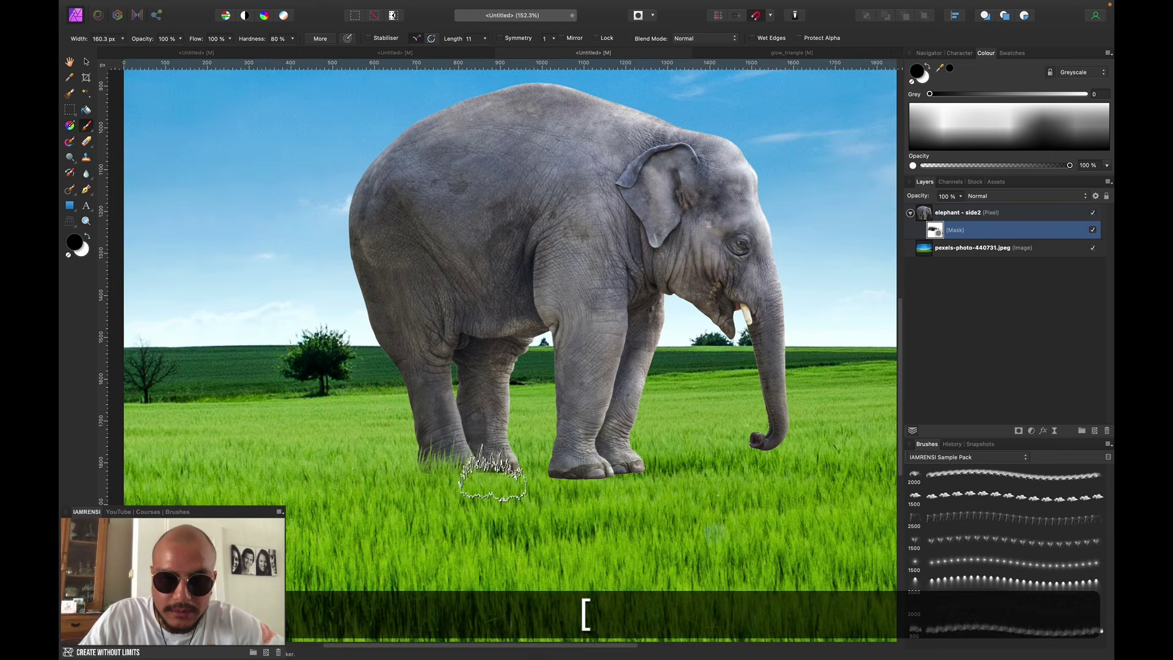
click(488, 468)
key(bracketright)
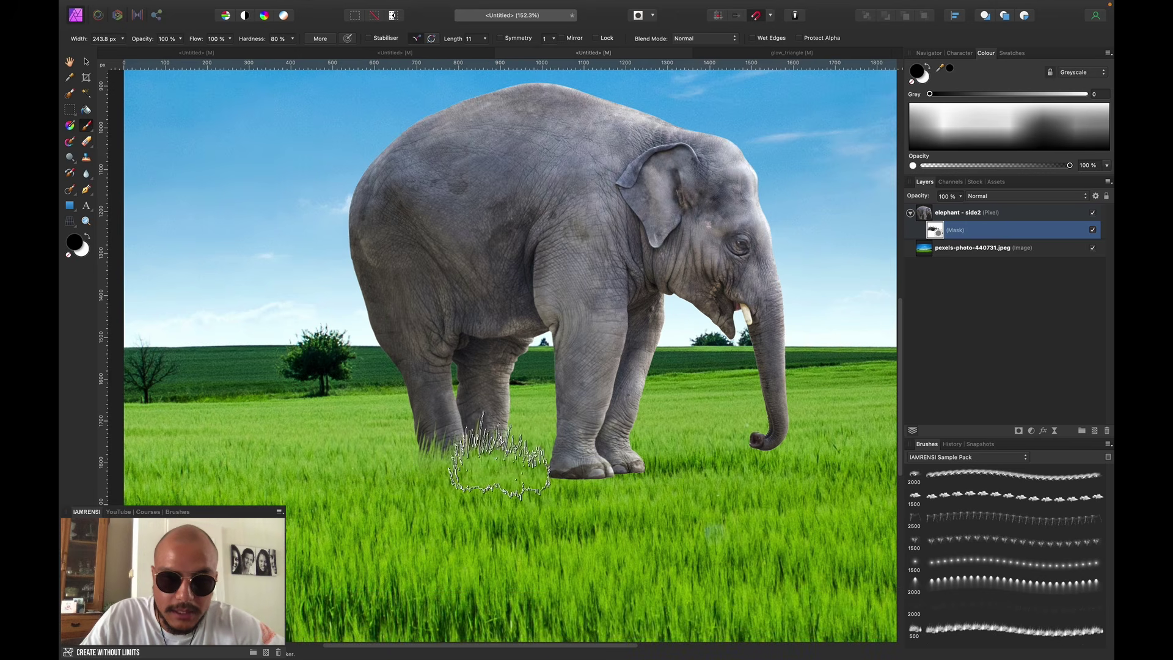
key(bracketleft)
key(bracketleft)
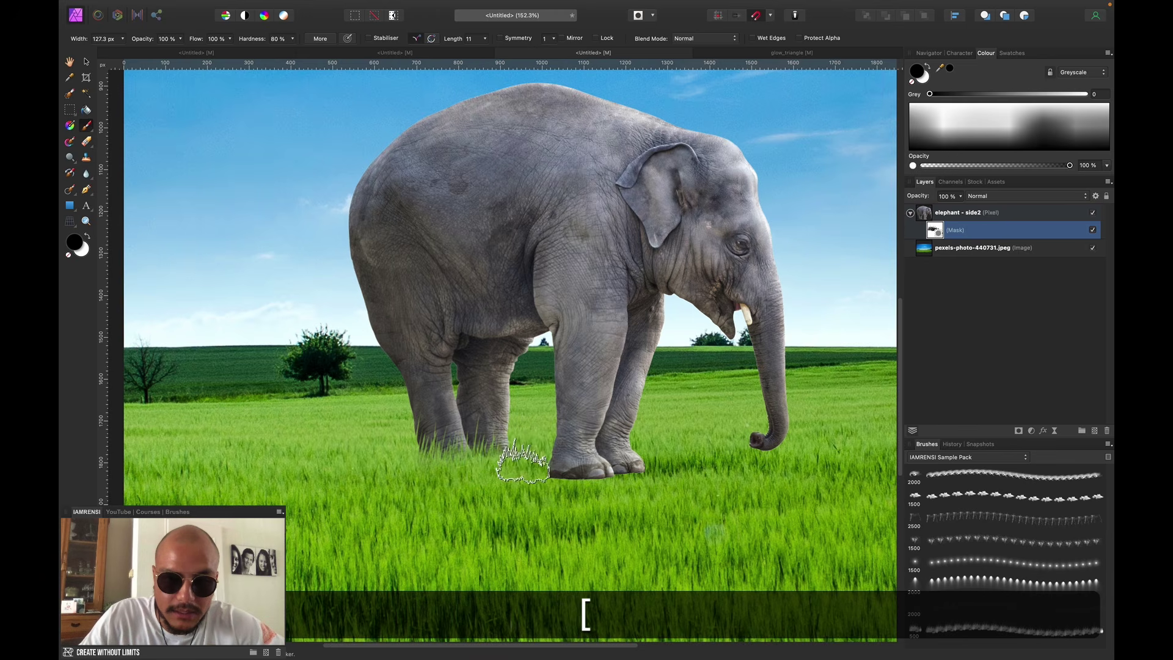
click(513, 448)
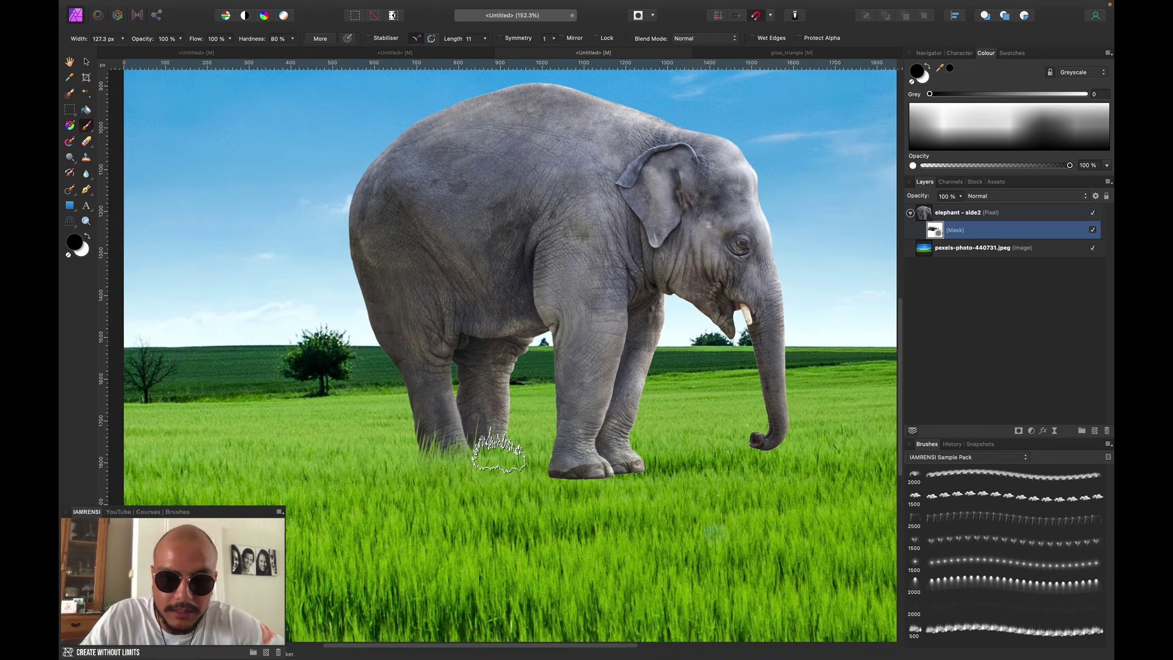
click(500, 449)
- Mask the bottoms of both front feet with black grass brush strokes at about 194 to 223 px
key(bracketright)
key(bracketright)
key(bracketright)
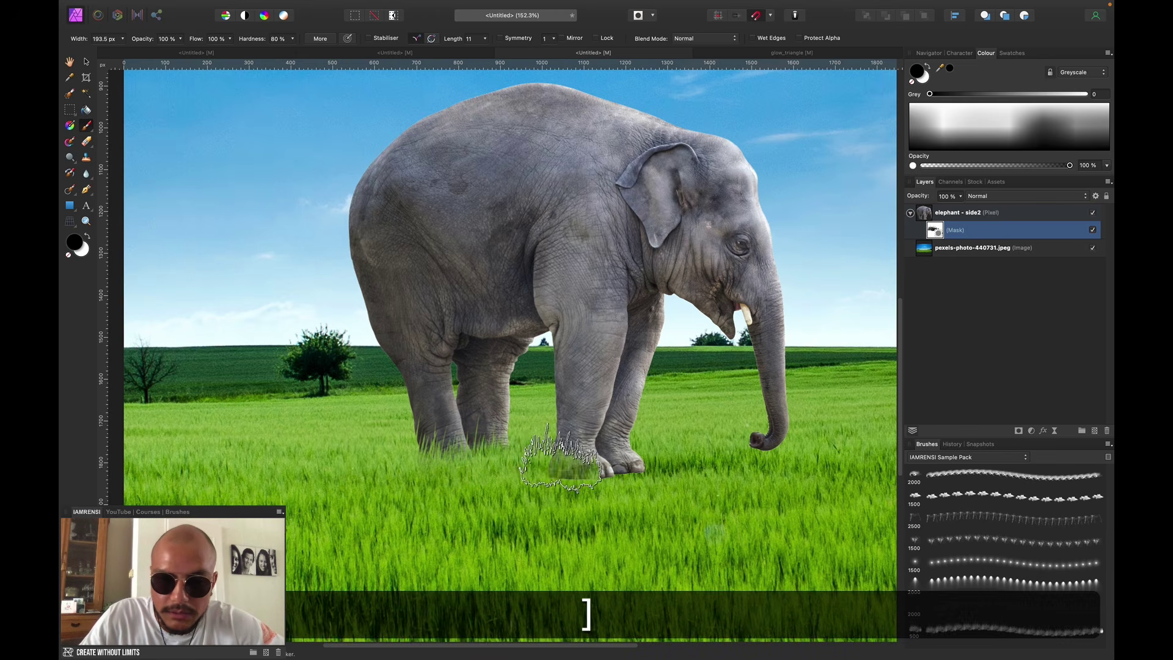
mouse_move(578, 464)
mouse_down()
mouse_move(649, 470)
mouse_move(633, 461)
mouse_move(681, 449)
mouse_up()
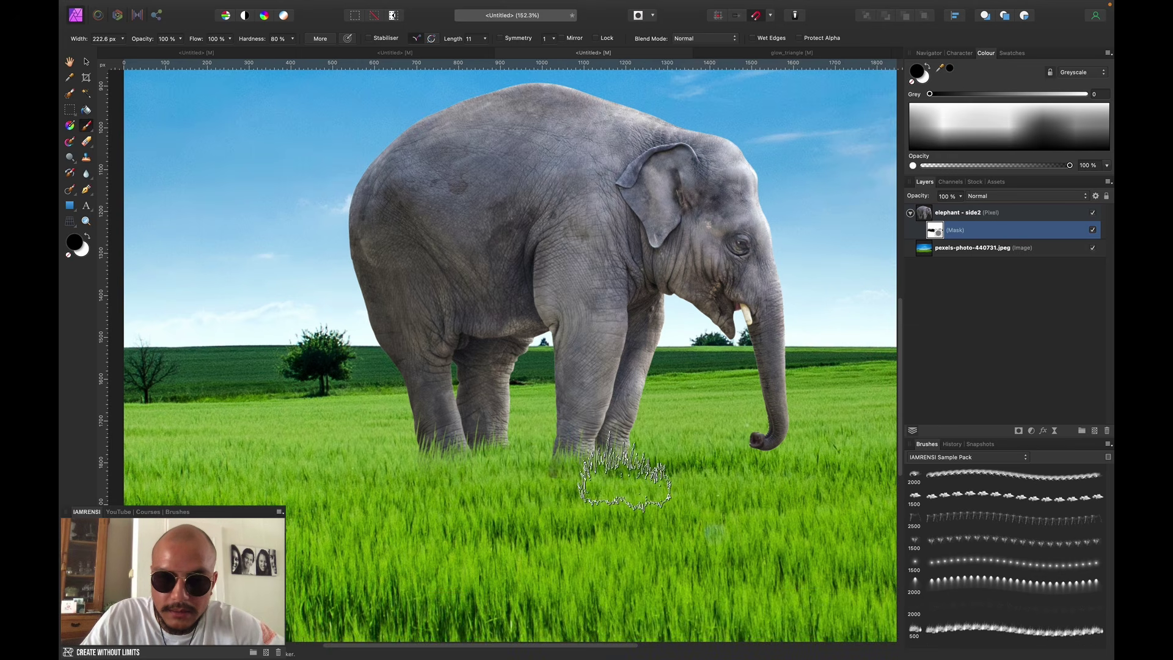
key(bracketleft)
key(bracketleft)
key(bracketleft)
key(bracketright)
key(bracketright)
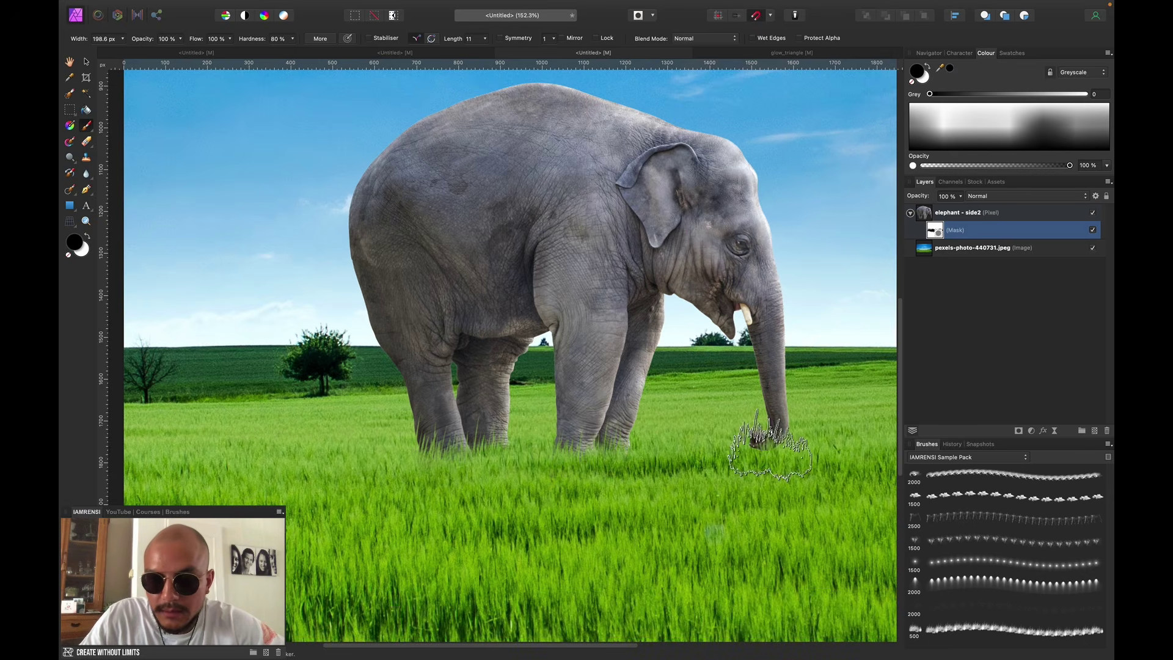
- Mask the tip of the elephant's trunk with black grass brush dabs at a width of 122 px
key(bracketleft)
key(bracketleft)
click(760, 445)
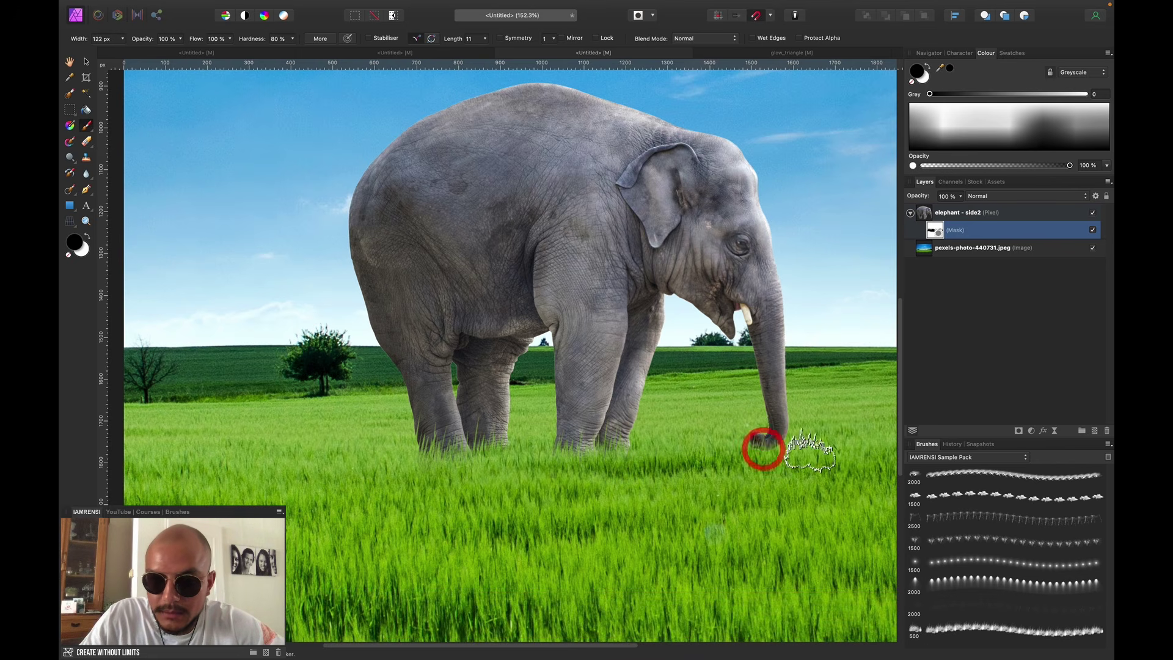
drag(783, 450, 767, 498)
click(760, 453)
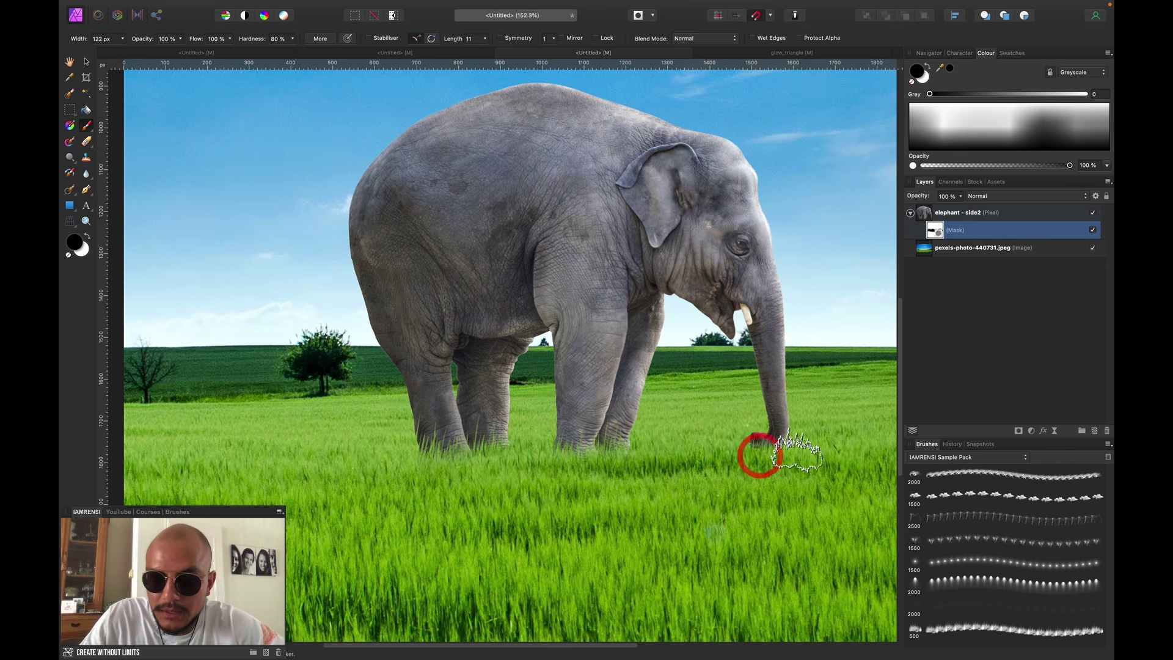
click(791, 445)
click(759, 450)
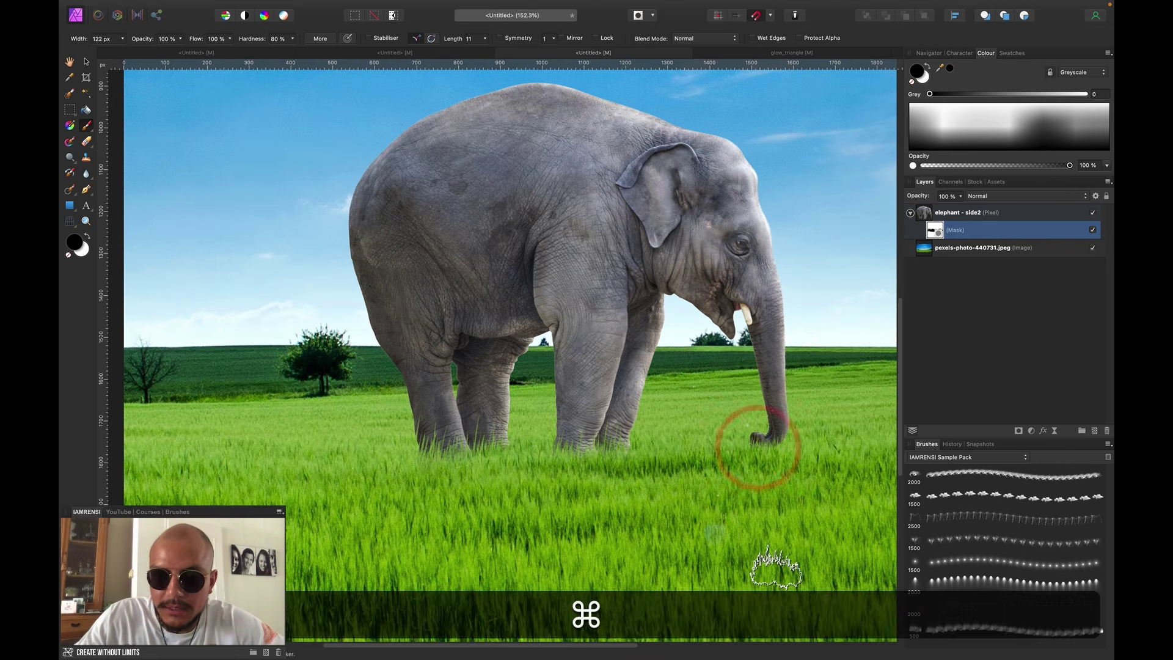
- View the whole photo and toggle the elephant's mask off and on to compare the feet before and after
key(super+0)
click(969, 320)
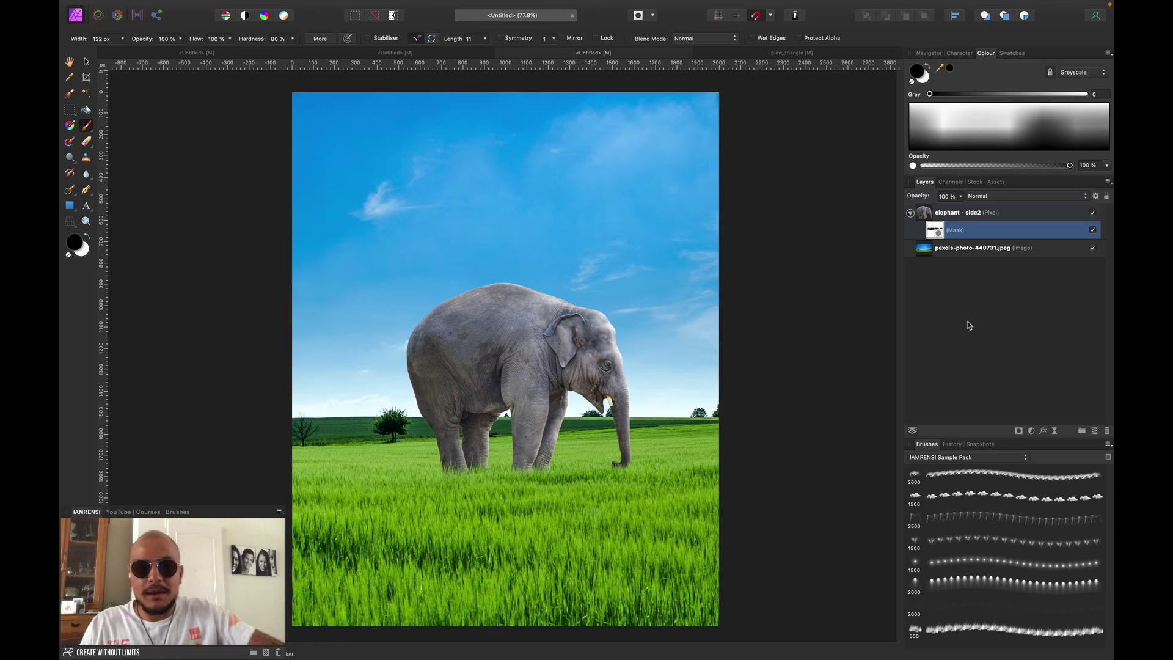
click(1094, 230)
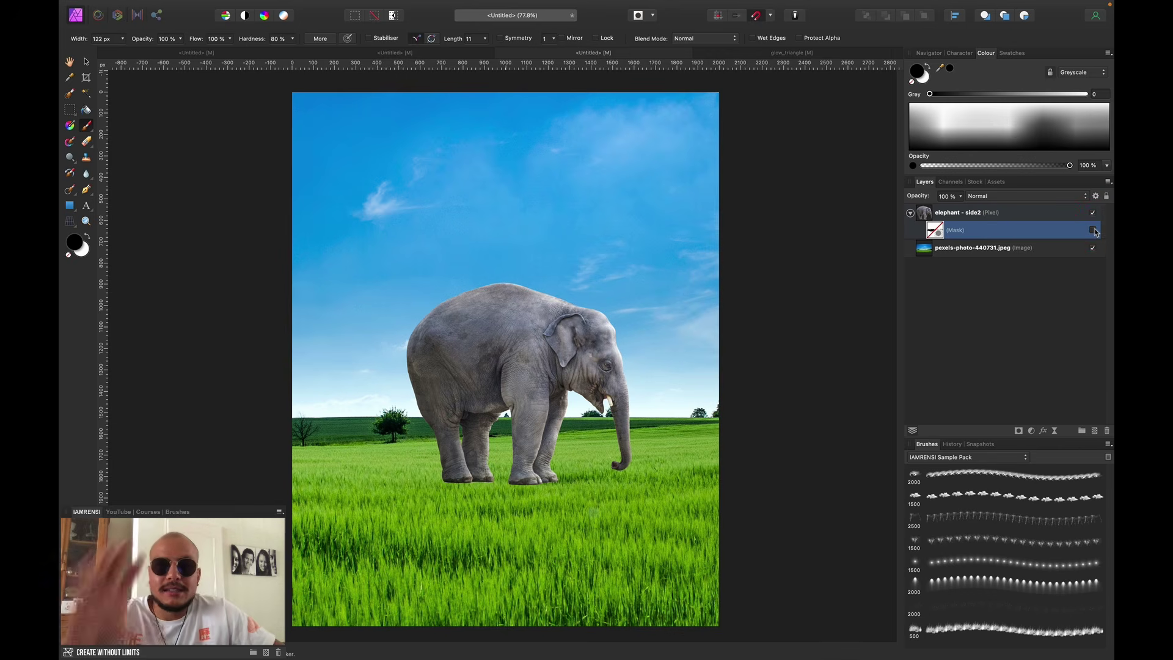
click(1094, 231)
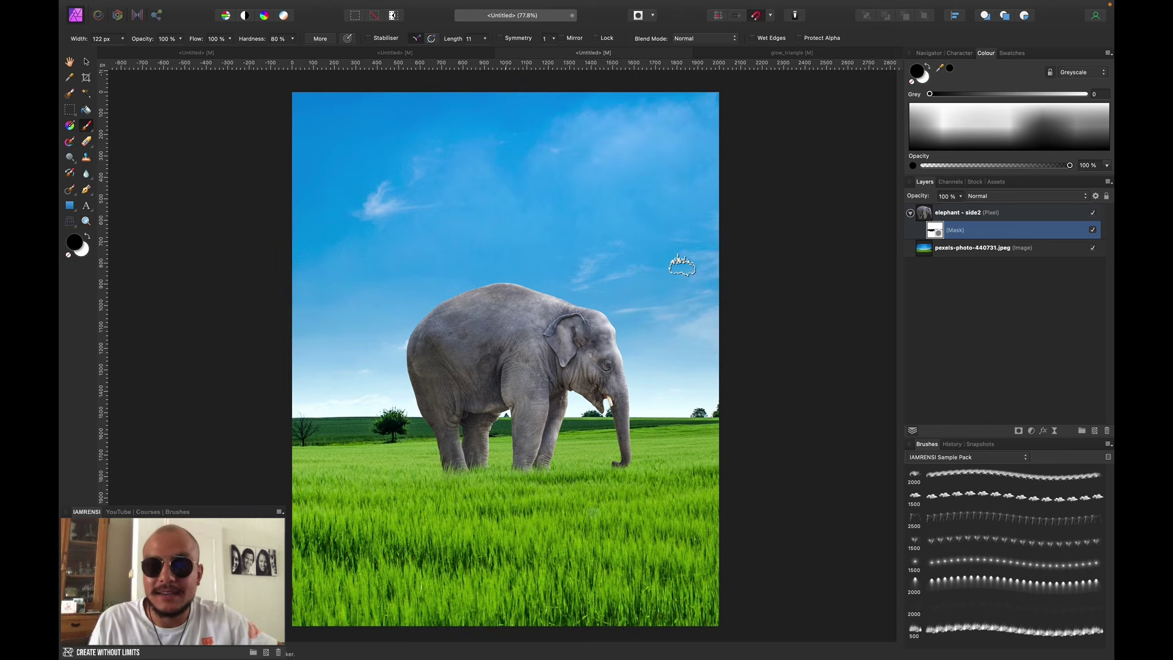
- Switch to the glow_triangle document and pick the 2000 px particle brush from the IAMRENSI Sample Pack
click(789, 59)
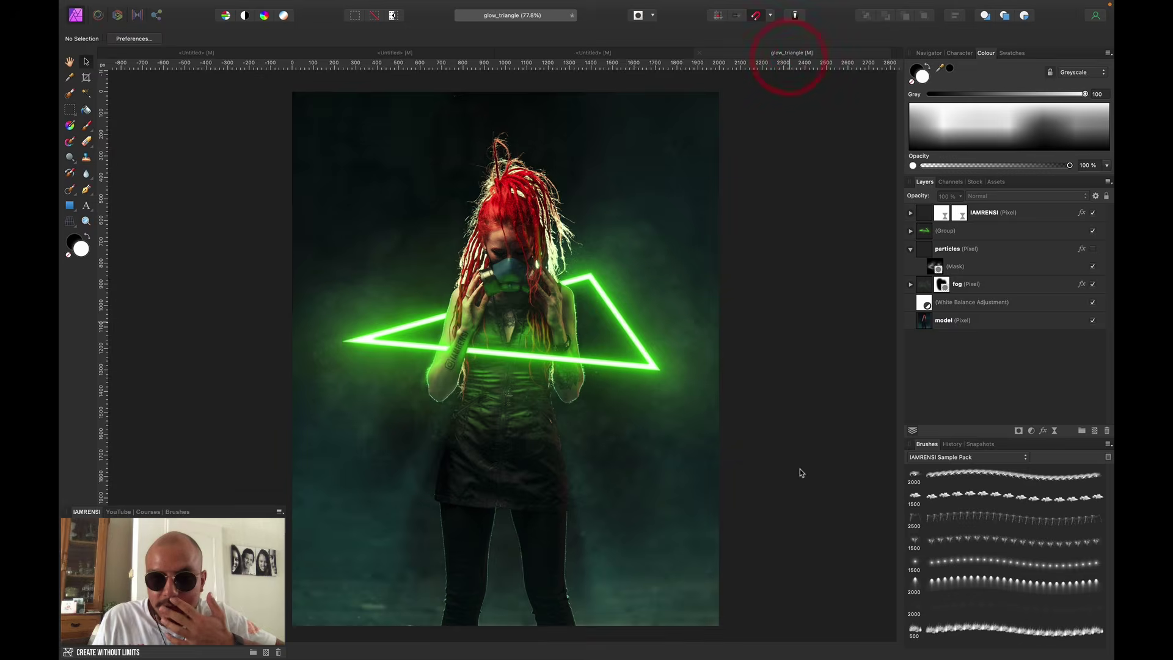
click(980, 611)
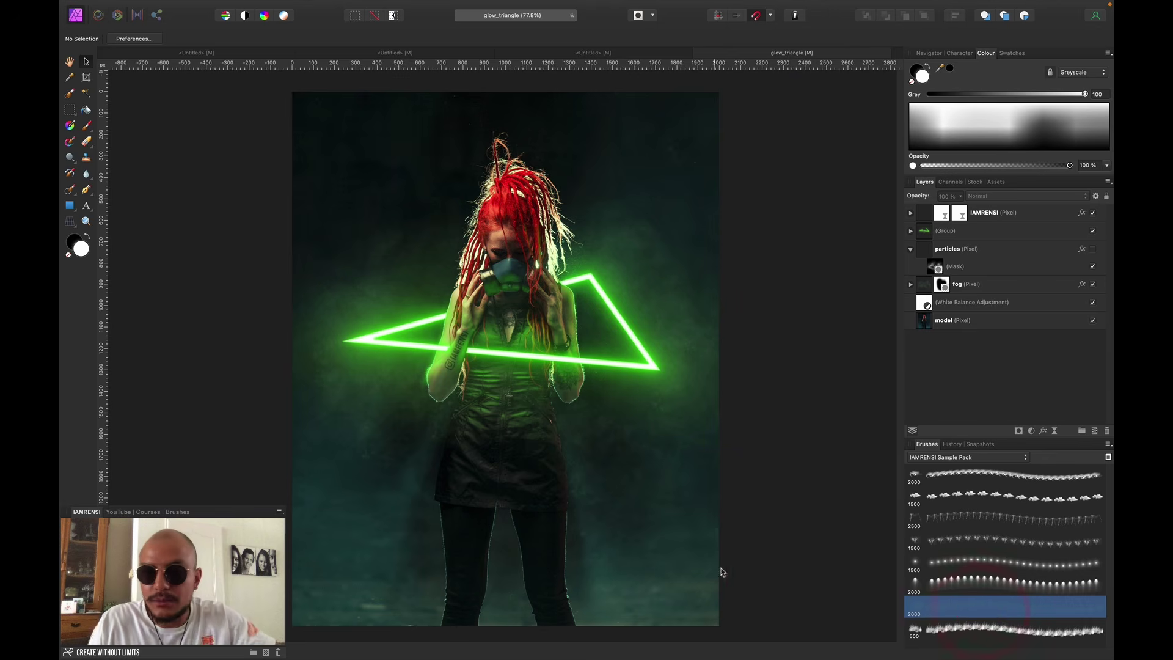
- Show and hide the particles layer to preview its effect around the model and the glowing triangle
click(943, 264)
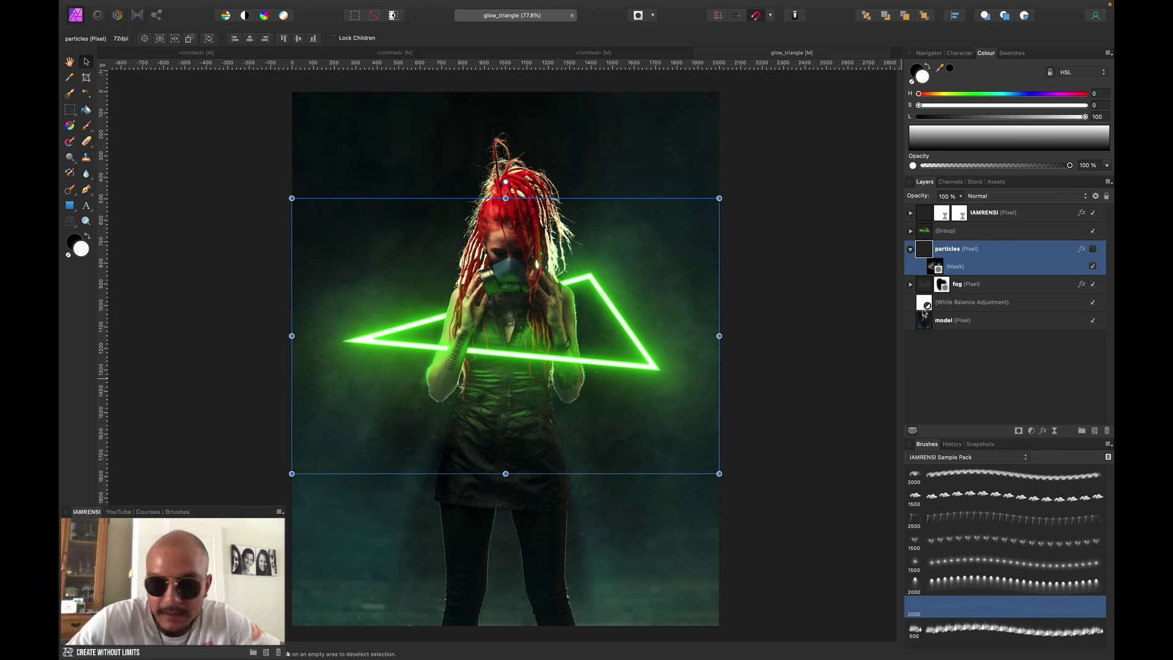
scroll(475, 237, up, 3)
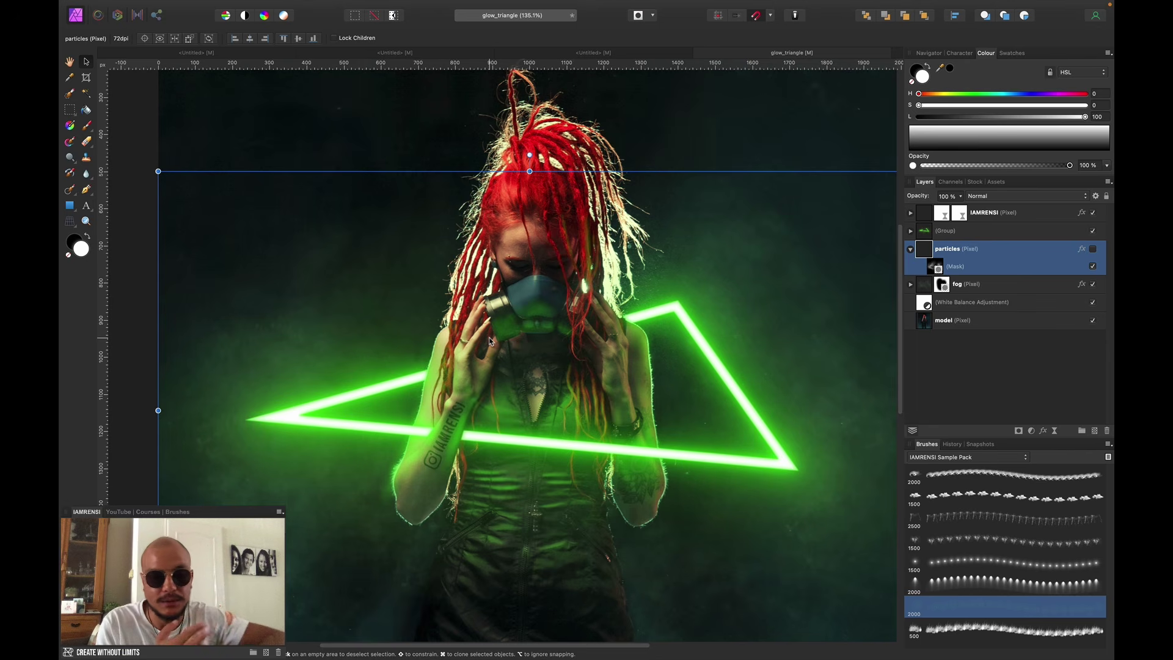
key(super+minus)
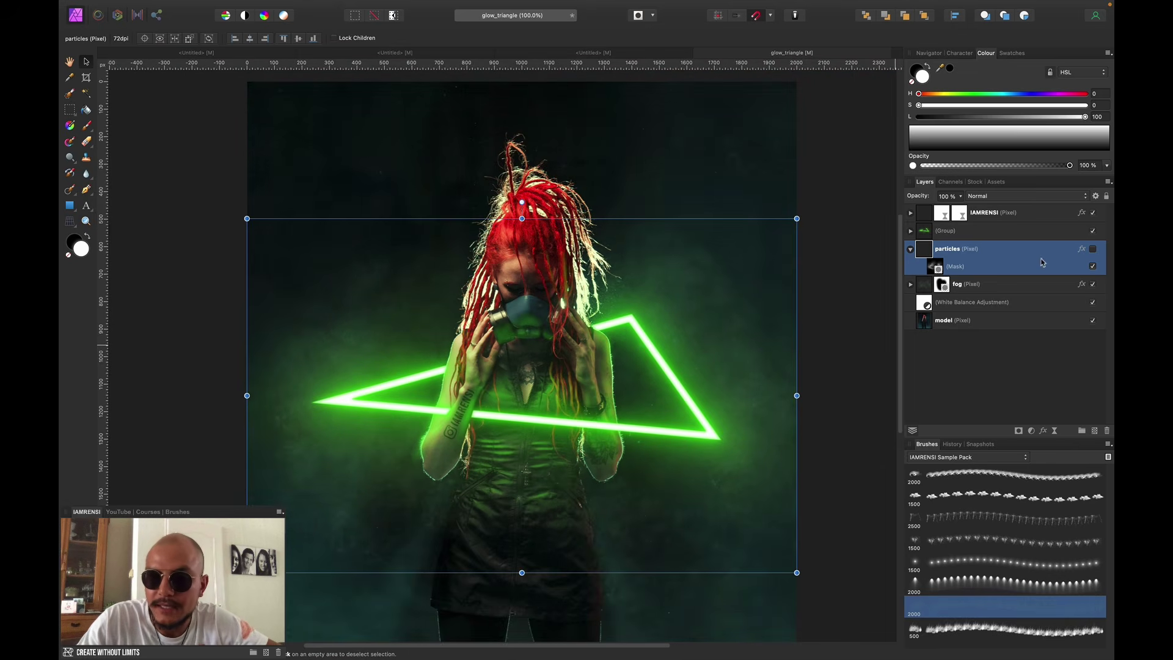
click(1093, 249)
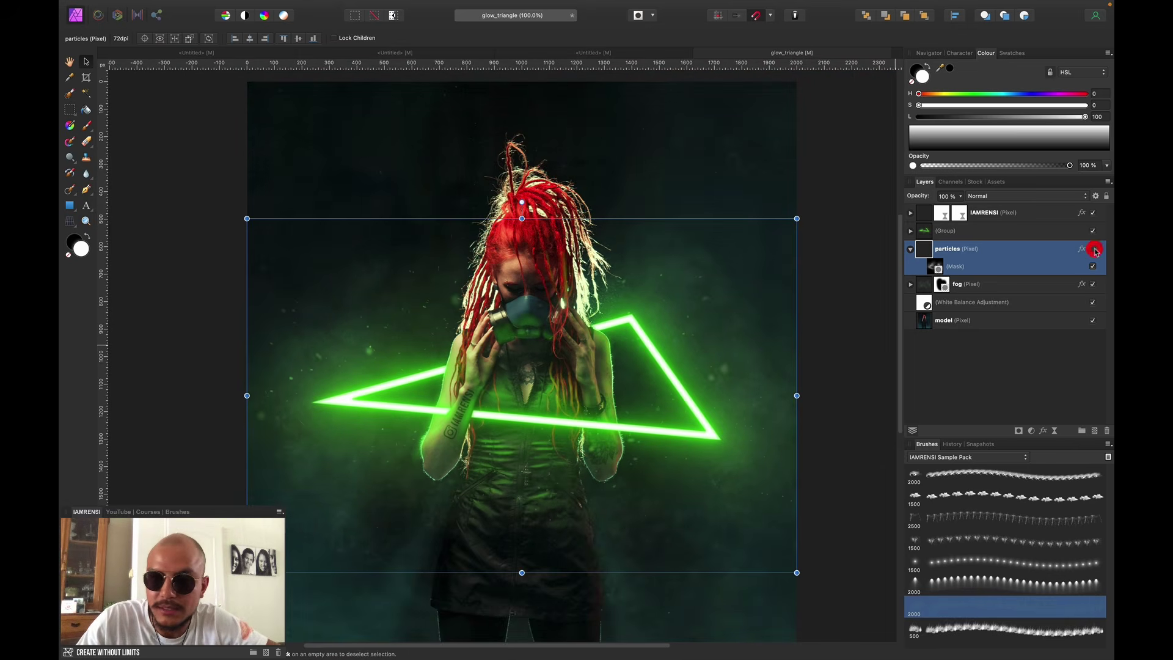
click(1093, 249)
- Add a new pixel layer above the particles layer and paint white particles around the model at a brush width of 2000 px
click(911, 250)
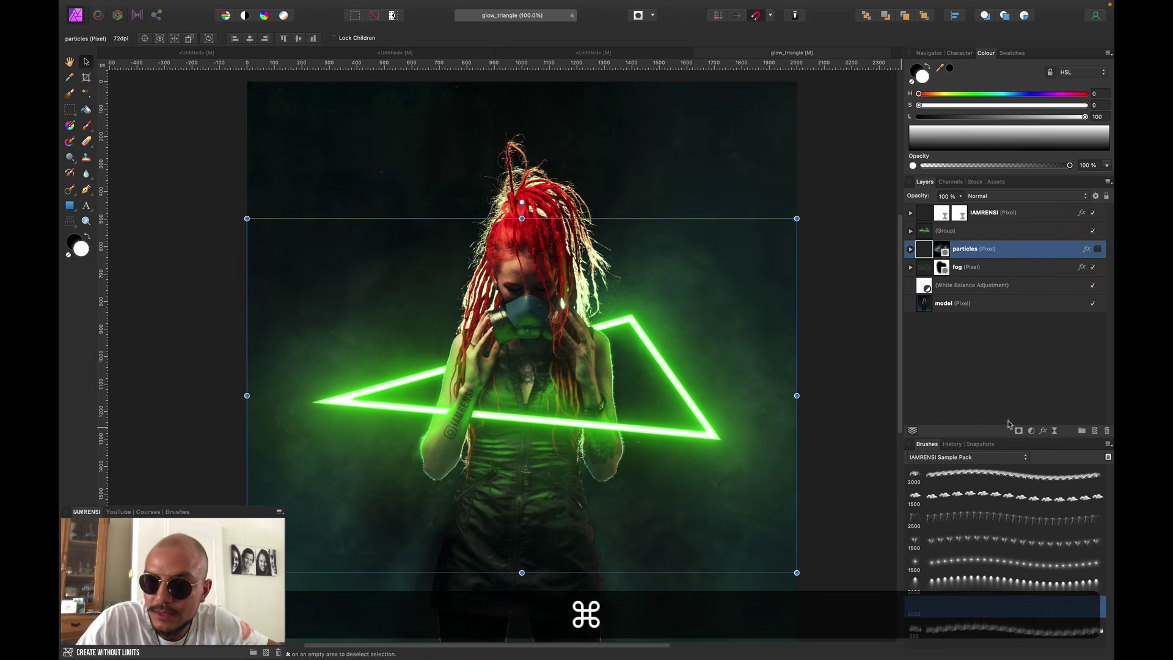
click(1096, 431)
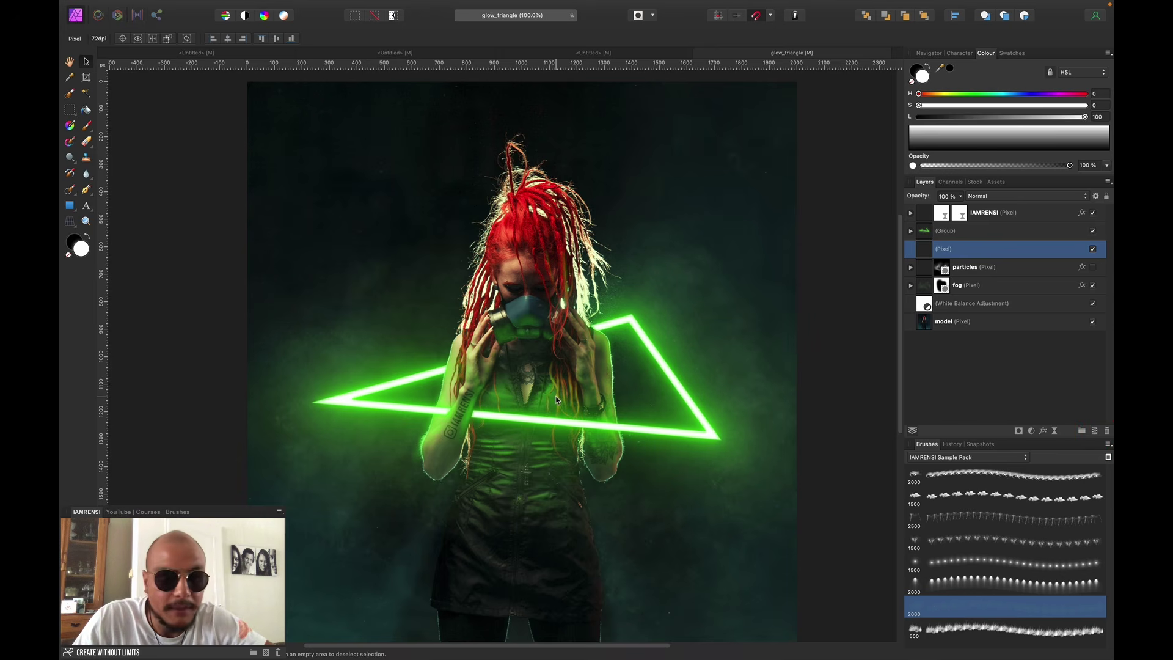
key(b)
drag(555, 396, 242, 448)
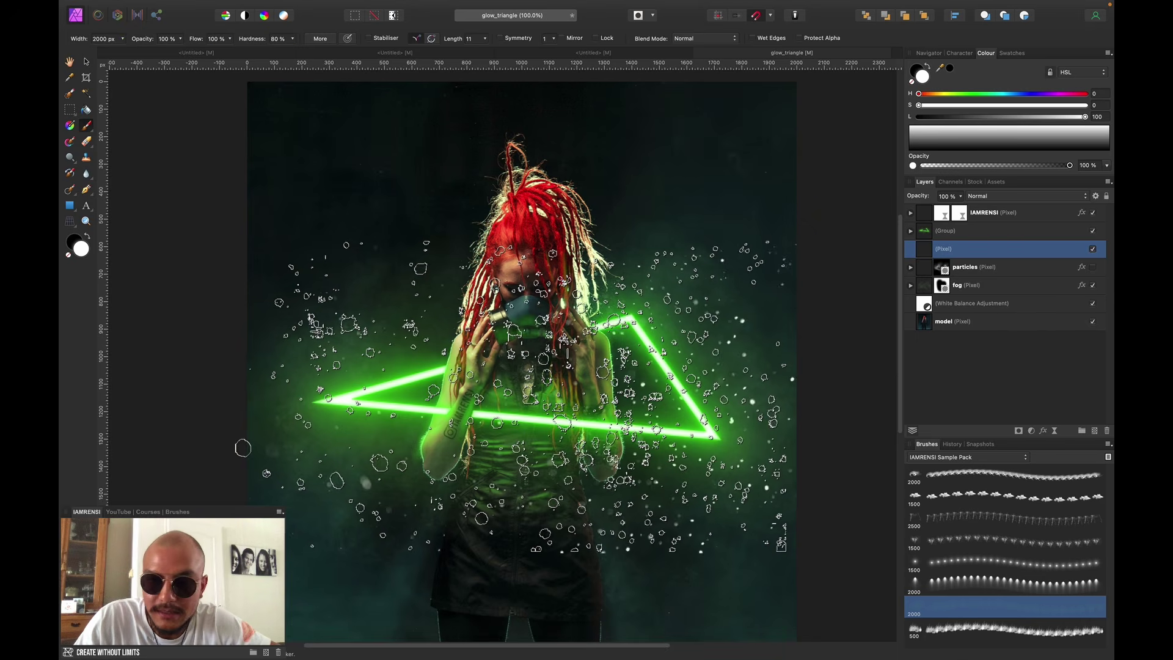
key(super+minus)
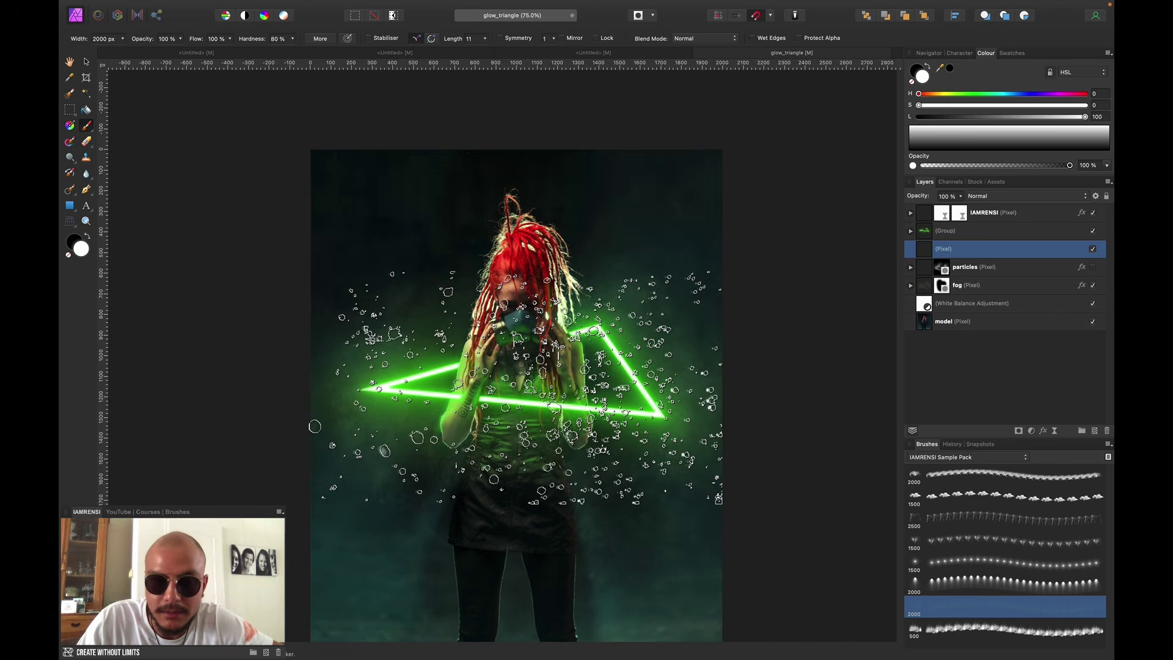
key(d)
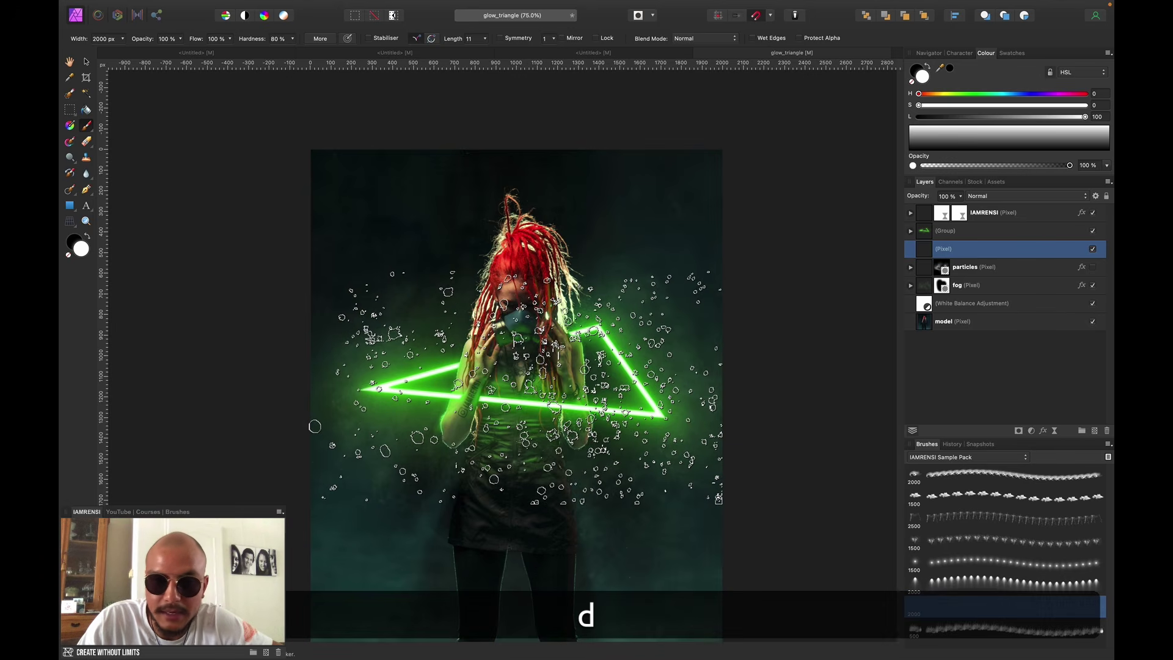
click(516, 388)
- Scatter larger white particles over the whole picture at a brush width of about 3844 px, undoing and repeating one dab
key(])
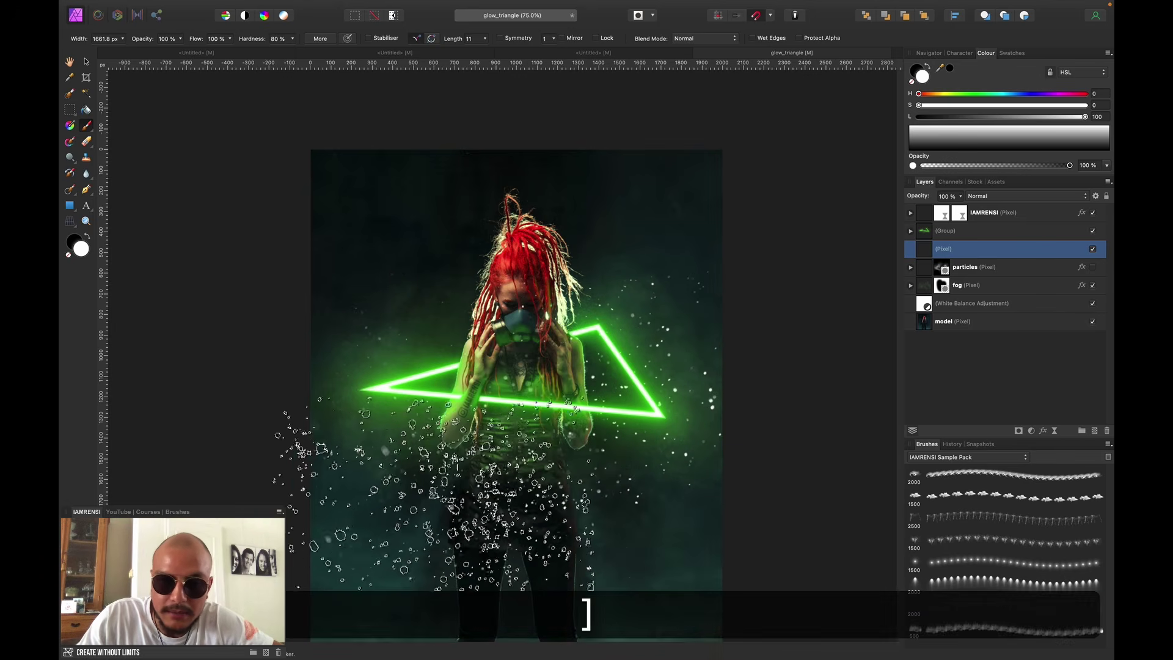
key(])
key(])
key(])
key(])
key(])
key(])
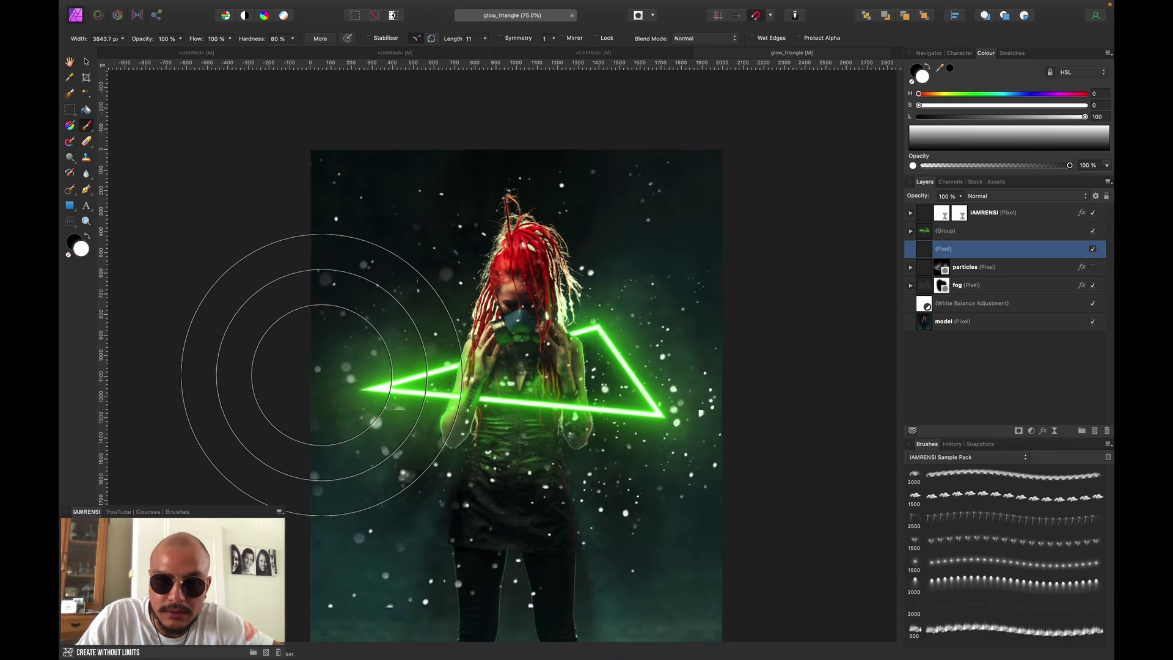
key(super+z)
click(322, 377)
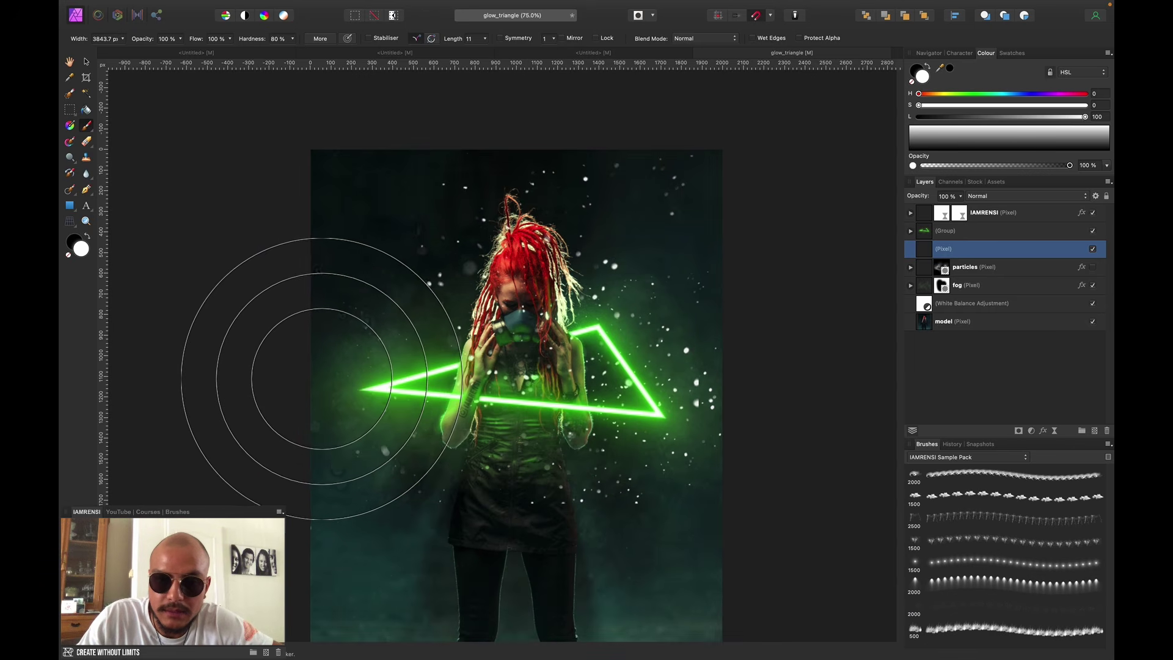
click(393, 446)
- Reduce the particle brush width to about 690 px and refine the scatter with finer particles
key([)
key([)
key([)
key([)
key(super+z)
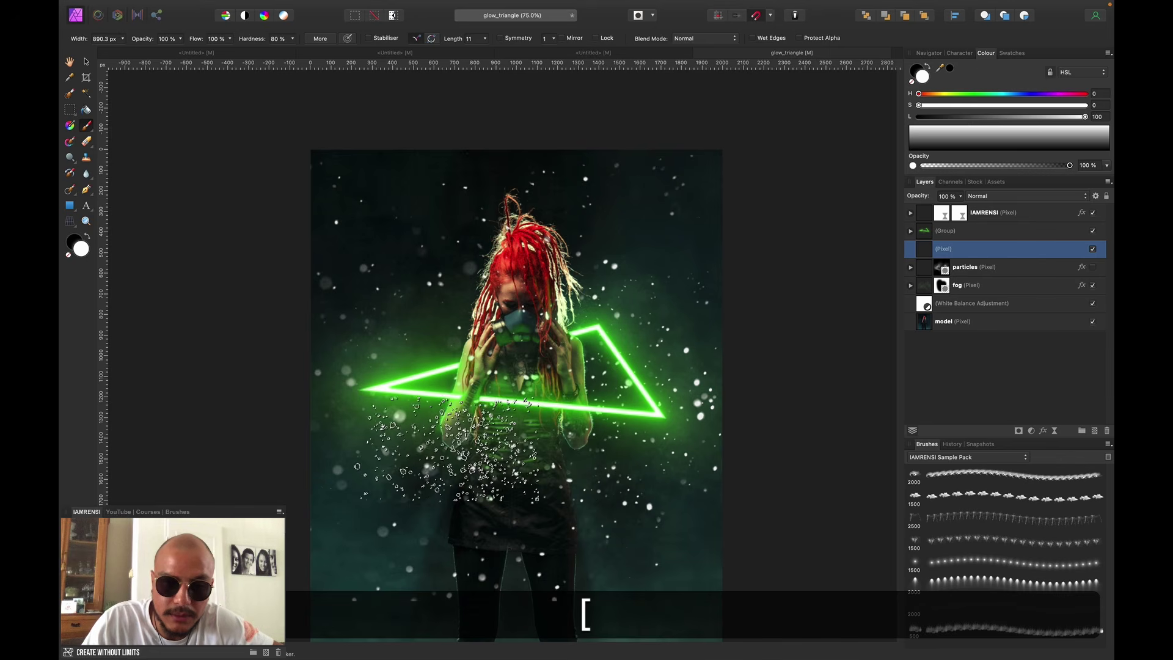
key(Left)
key(Right)
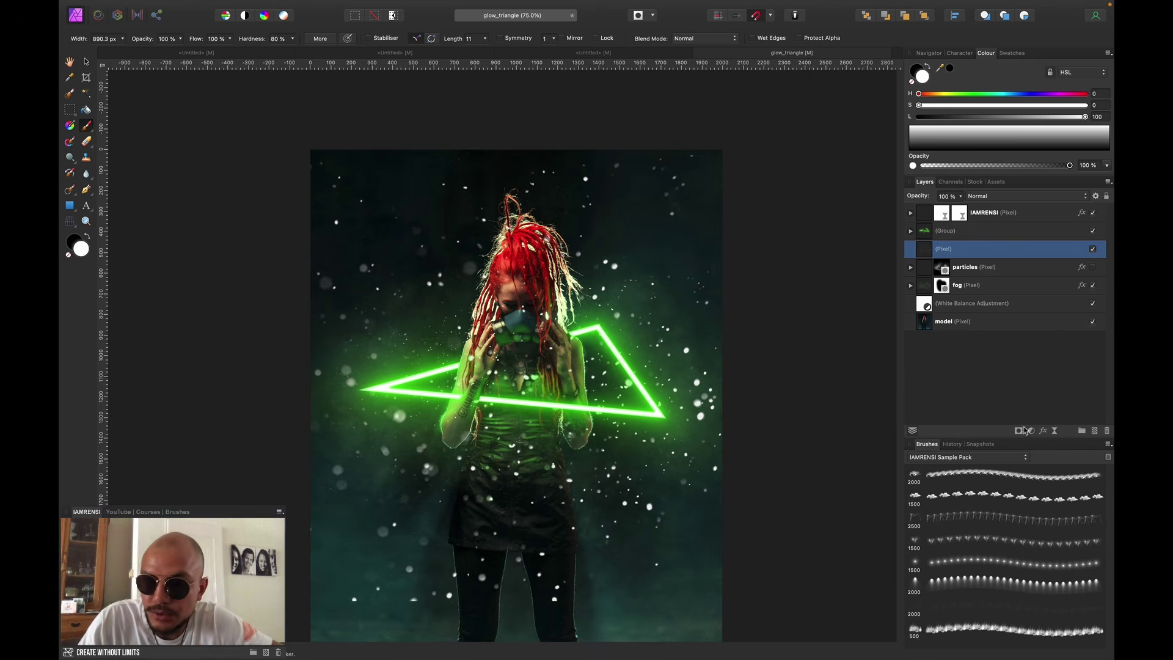
- Enable an Outer Glow on the painted particle layer with a 0.2 px radius and a light green colour of H 106, S 100, L 84
click(1044, 432)
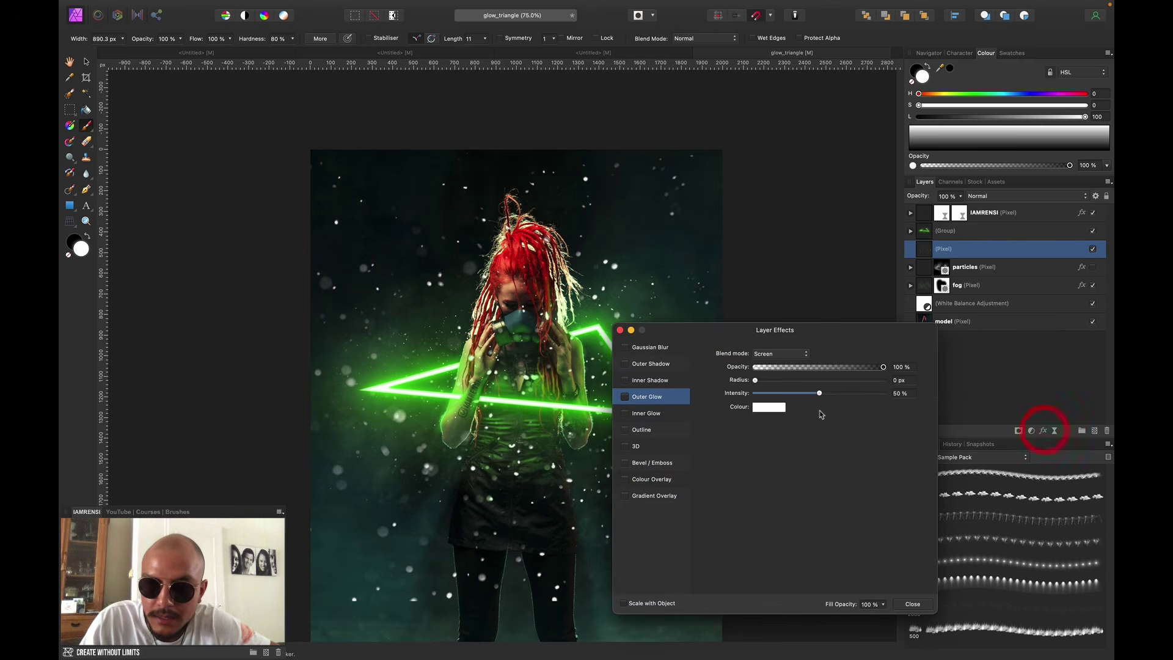
click(623, 398)
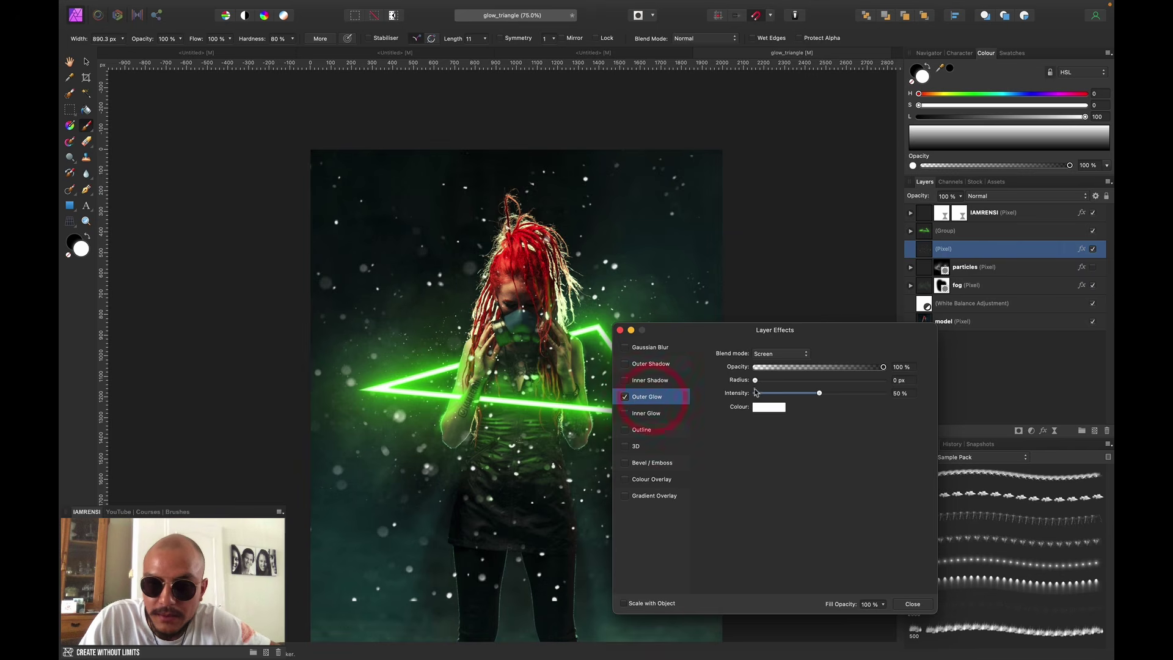
drag(756, 380, 761, 380)
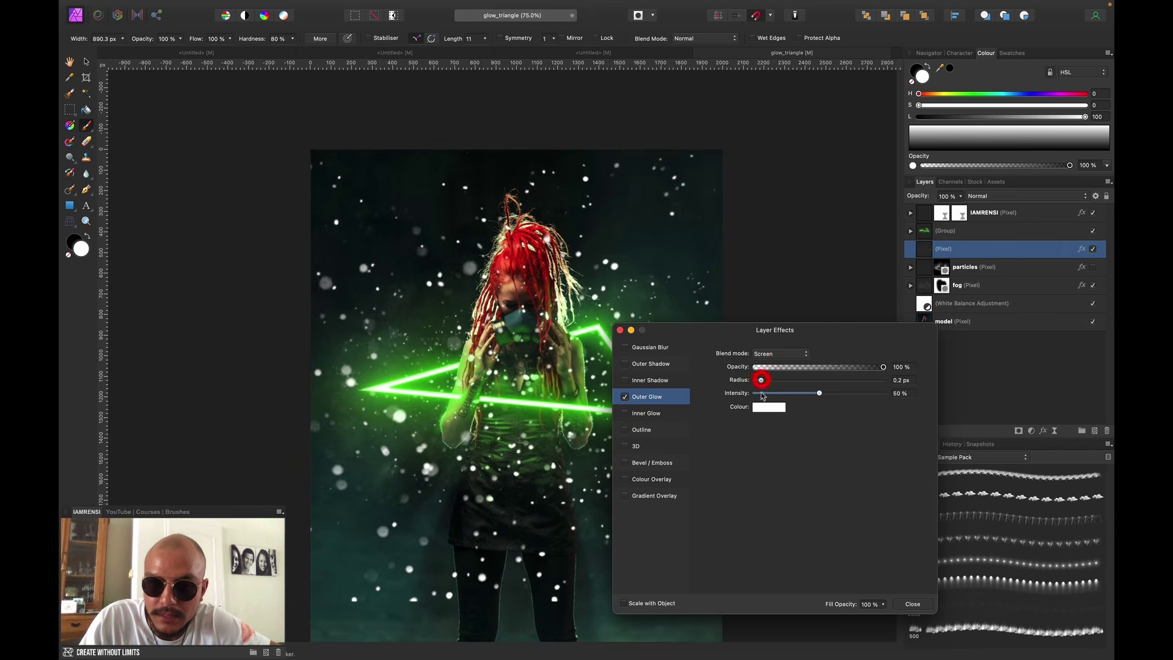
click(761, 408)
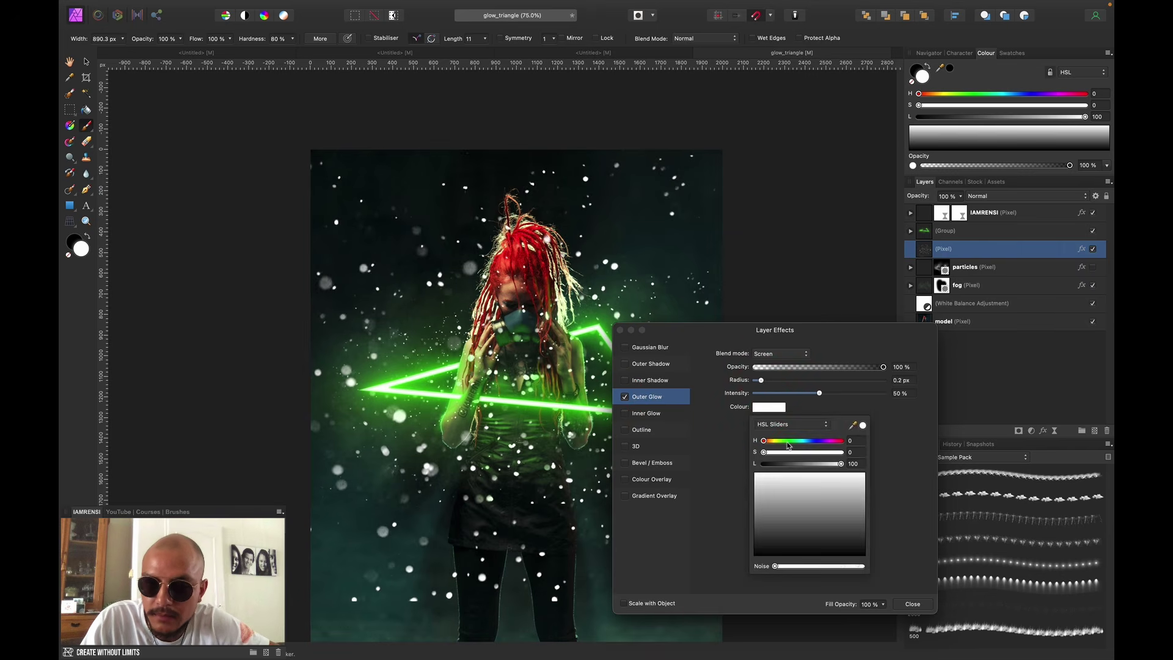
click(786, 441)
click(787, 452)
click(828, 464)
click(841, 452)
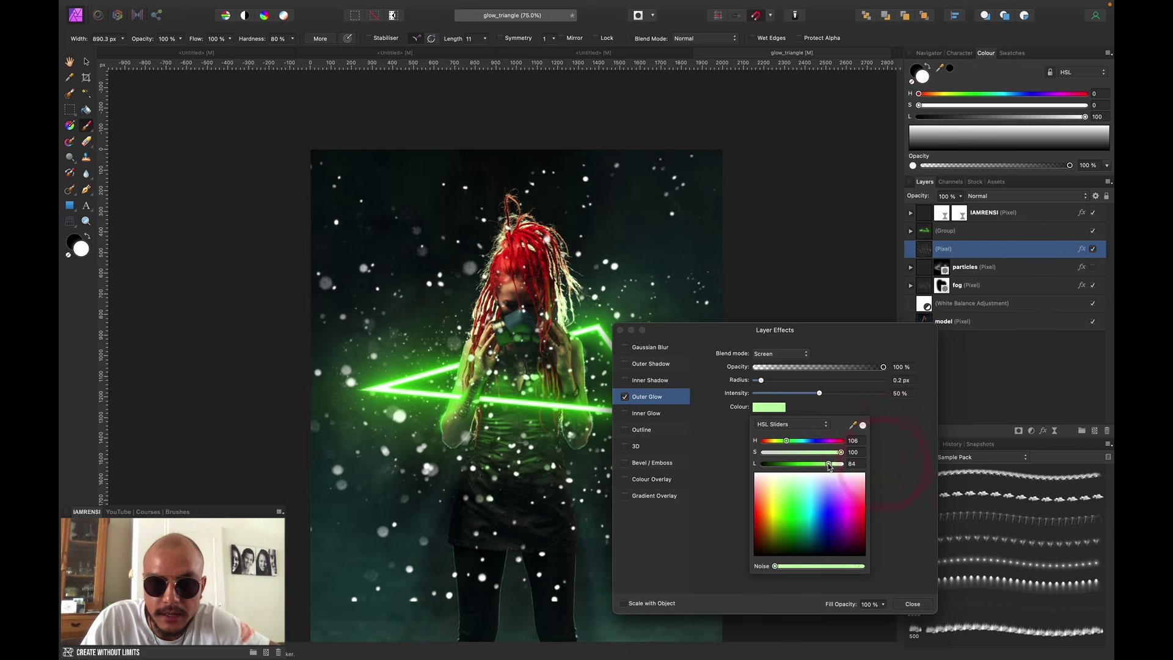
- Set the Outer Glow's radius to 12 px and its green colour's lightness to 66, closing the layer effects
click(772, 382)
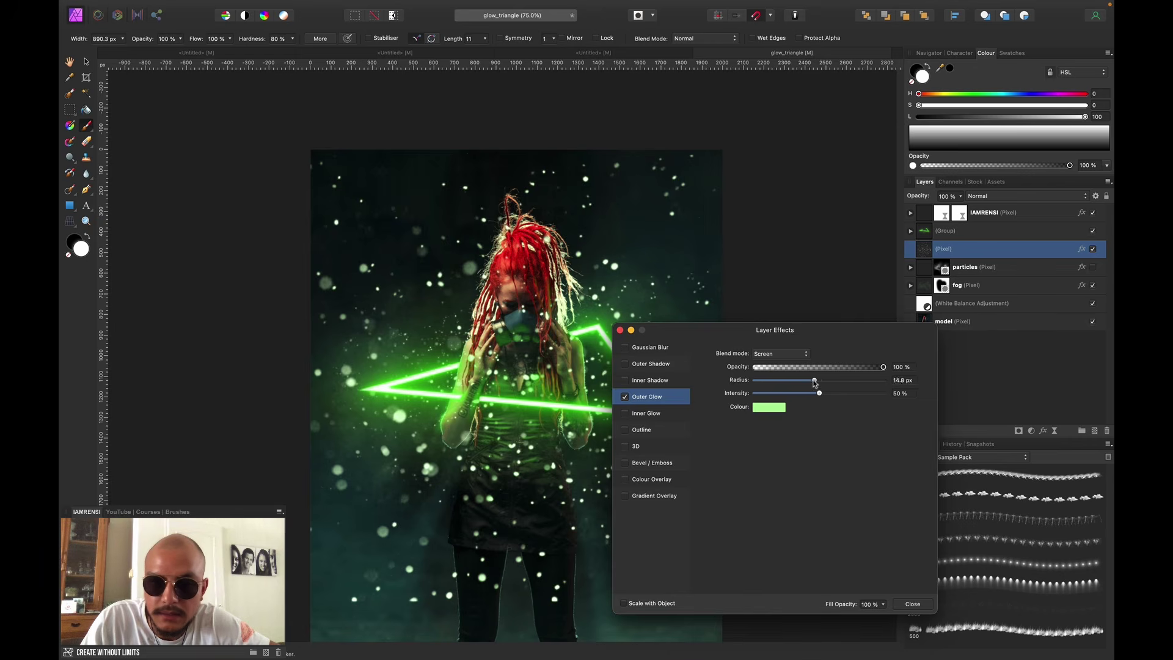
drag(815, 383, 813, 381)
click(769, 407)
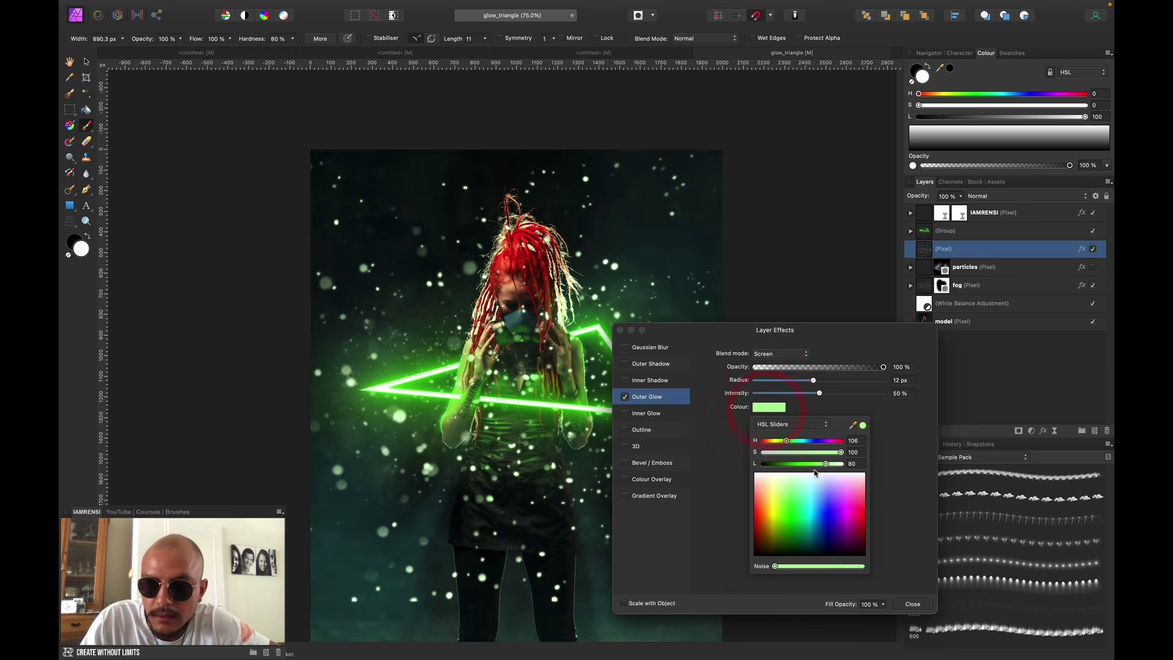
click(818, 464)
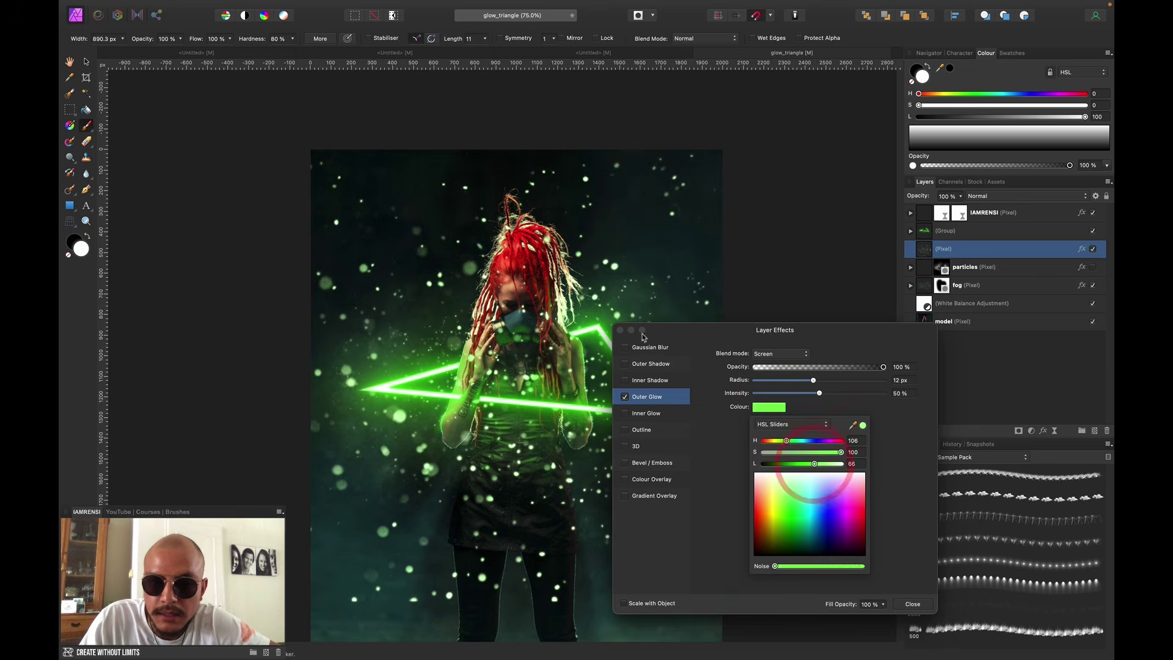
click(619, 330)
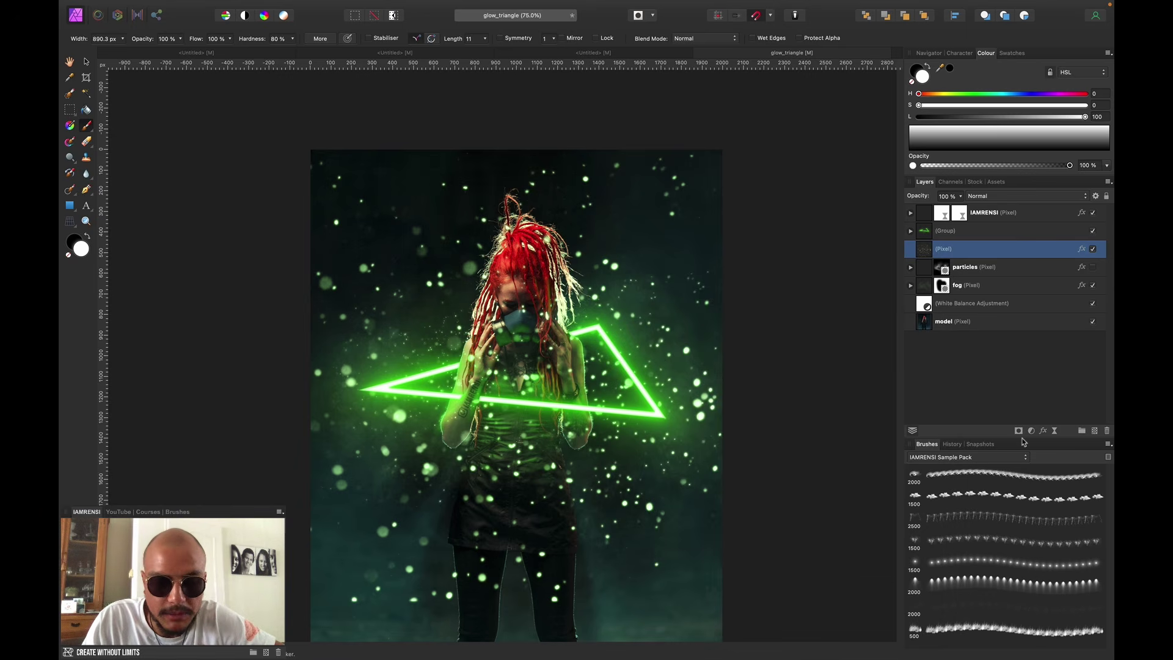
- Hide the painted particles by adding an inverted black mask to their layer
key(alt)
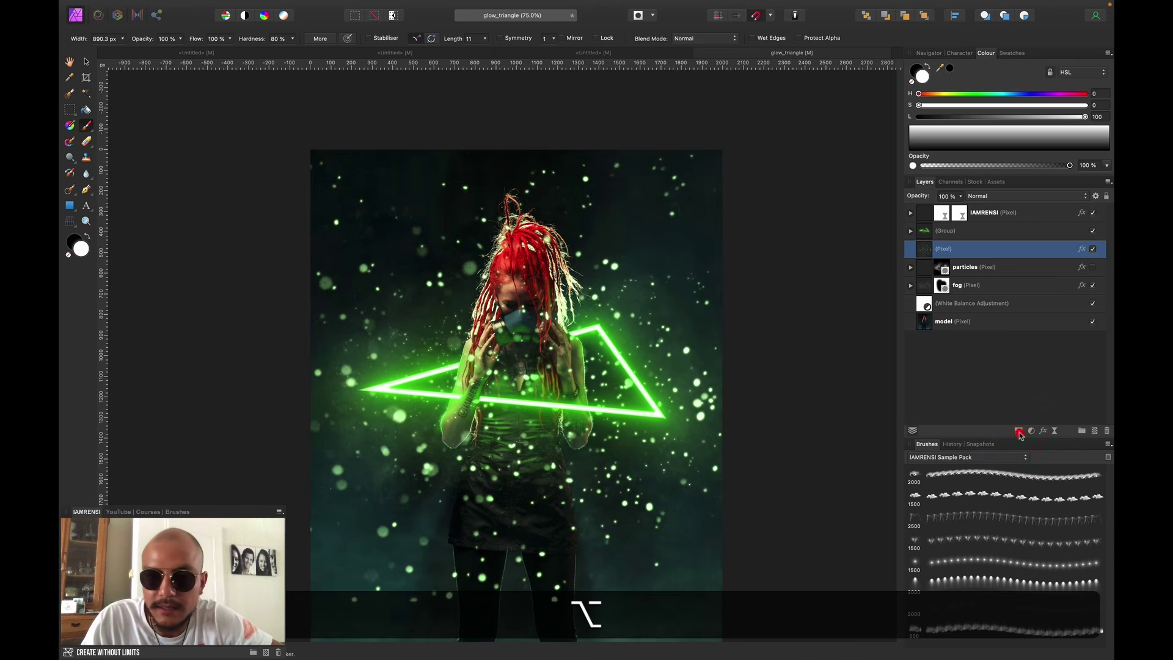
alt+click(1020, 433)
- Choose the soft round 512 px brush from the Basic set and lower its flow to 4%
click(965, 457)
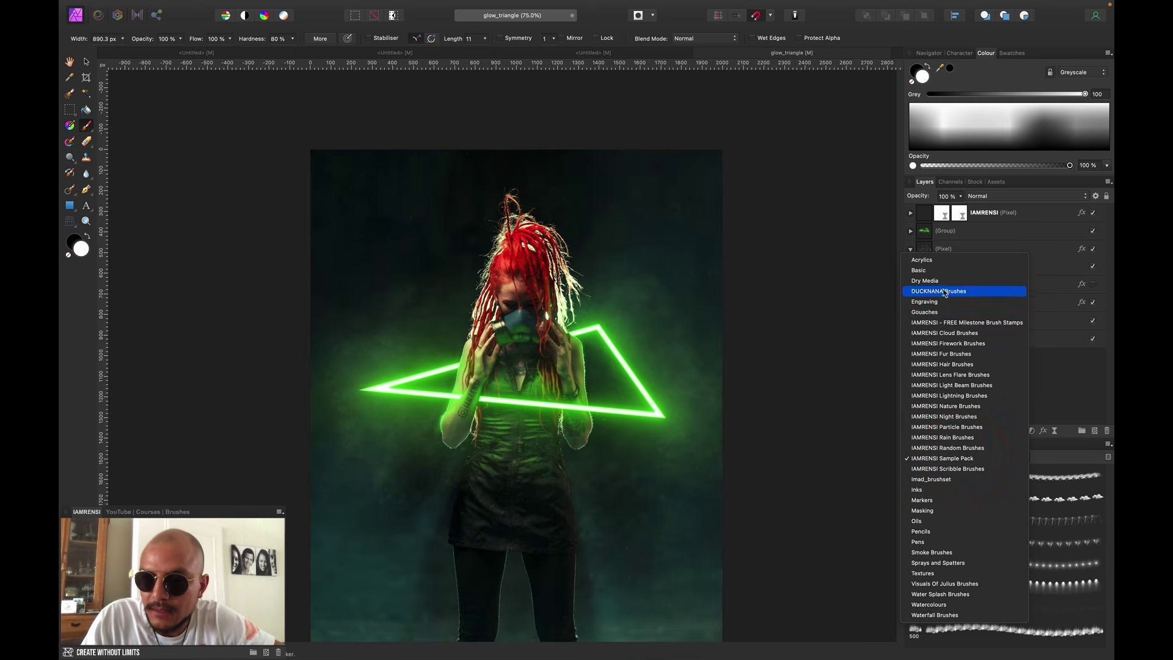
click(941, 270)
click(962, 459)
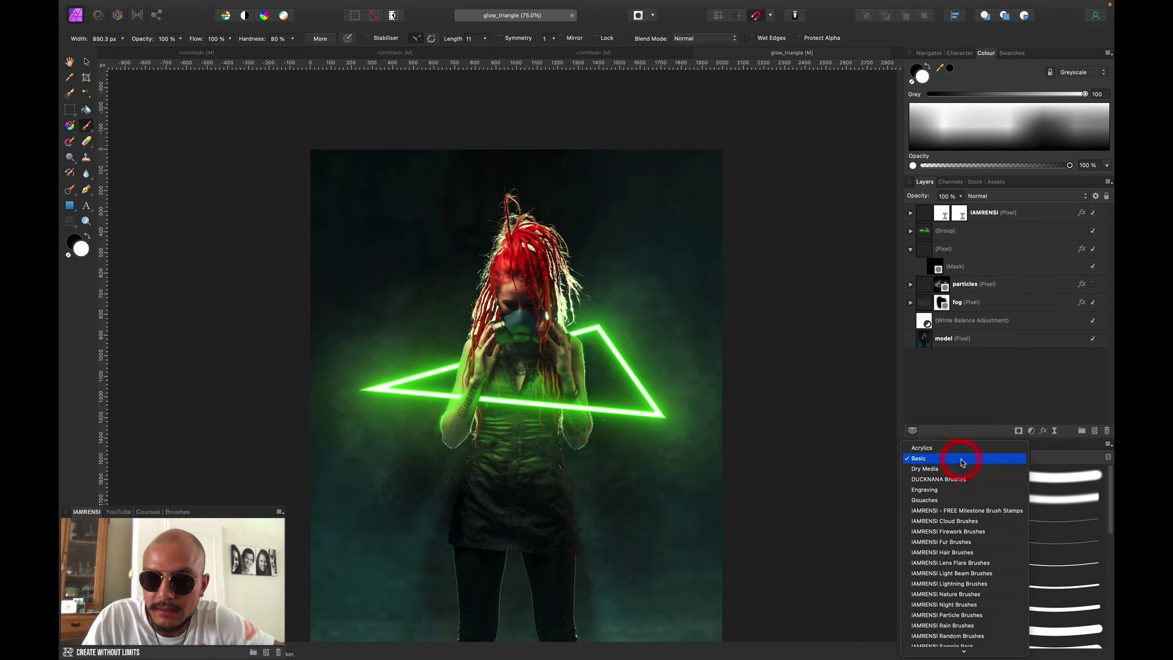
click(962, 460)
click(956, 474)
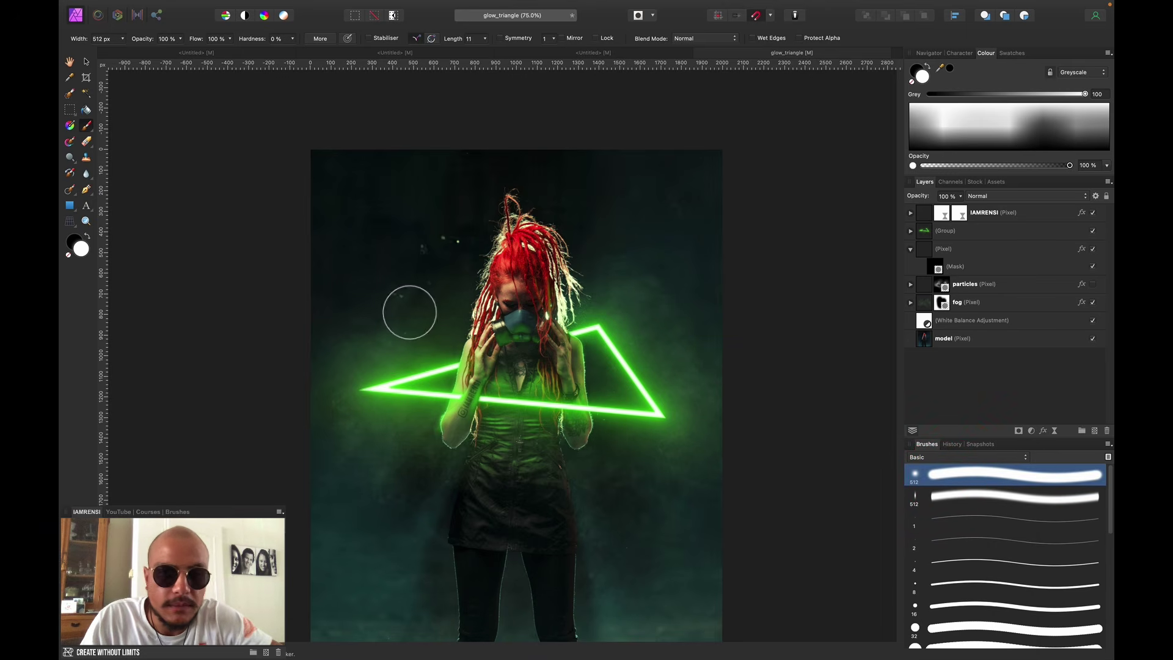
drag(198, 40, 166, 49)
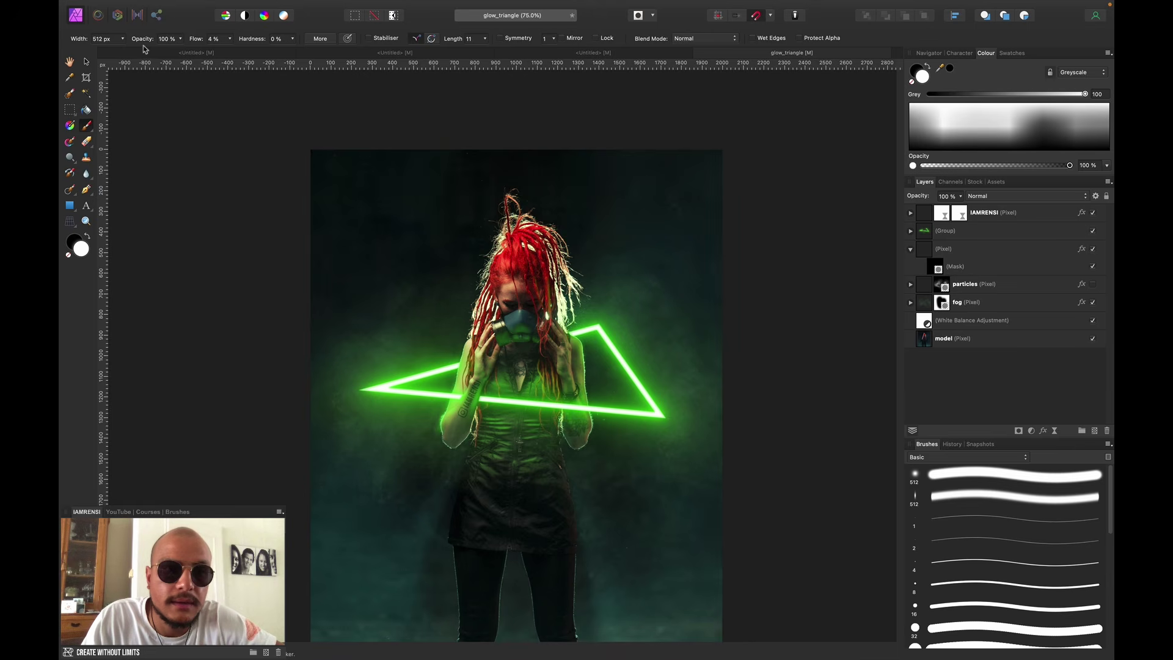
- Reveal the particles softly around the triangle and model with white mask strokes, enlarging the brush from 512 to about 1566 px
drag(308, 246, 353, 288)
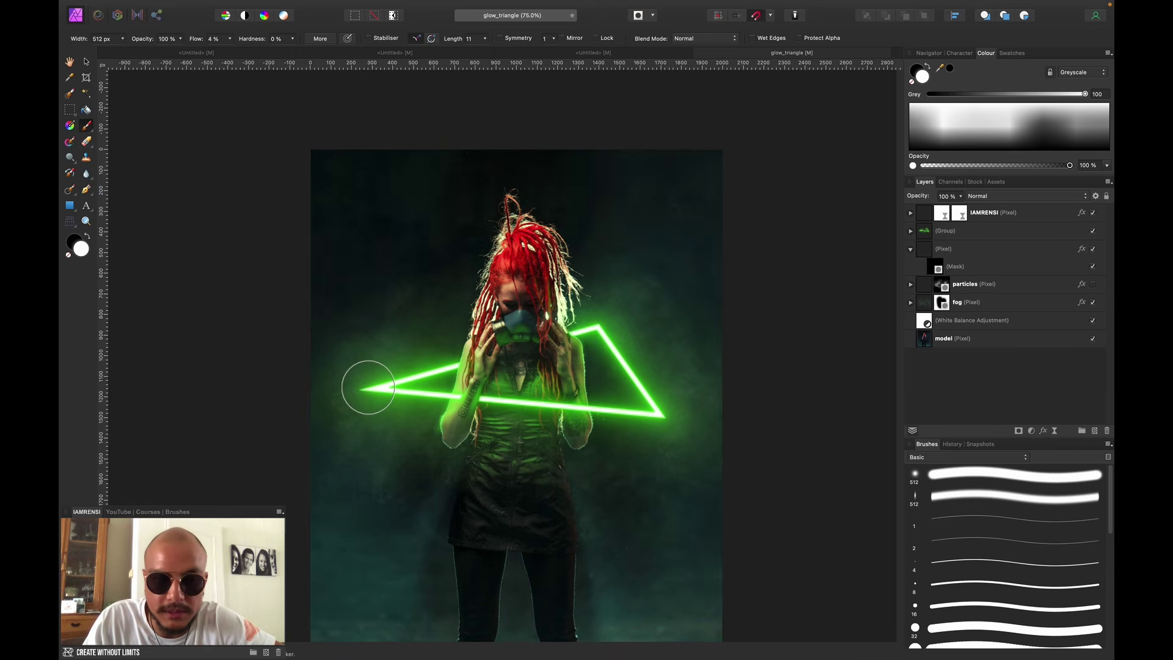
mouse_move(454, 355)
mouse_down()
mouse_move(385, 375)
mouse_move(605, 333)
mouse_move(660, 405)
mouse_move(653, 426)
mouse_up()
key(bracketright)
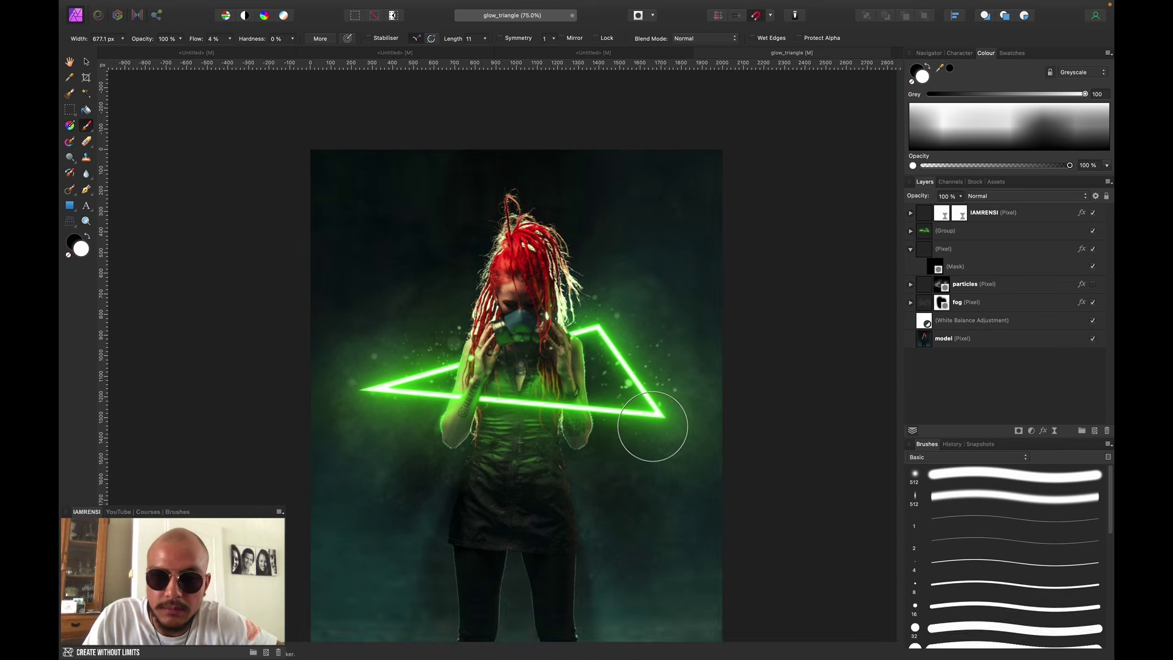
key(bracketright)
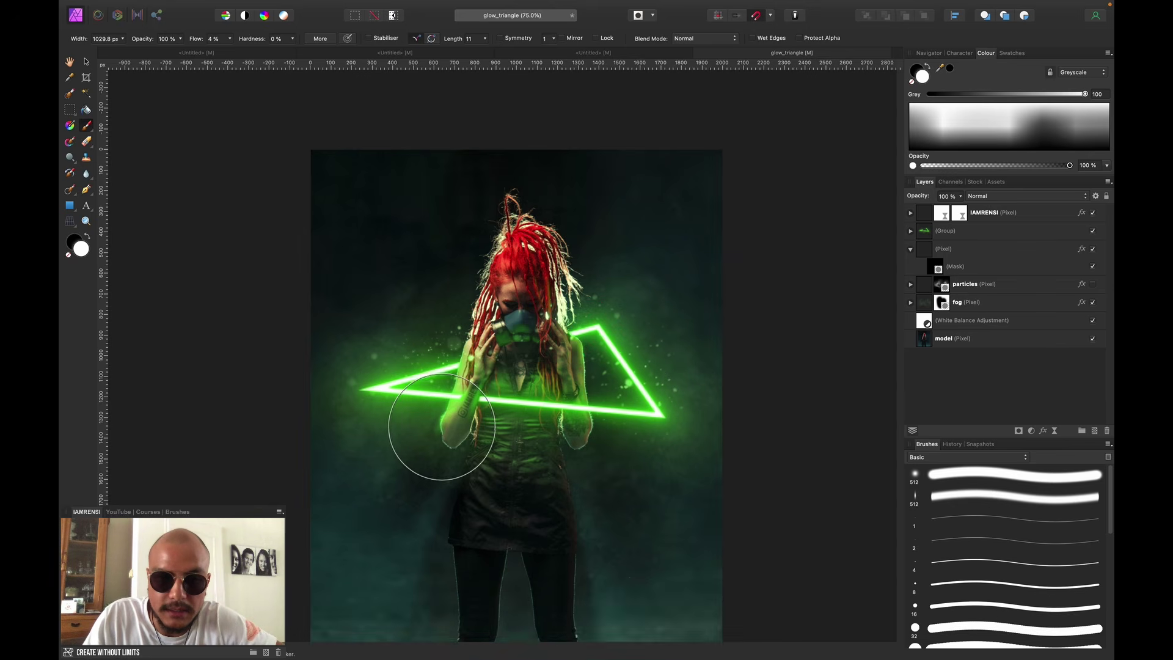
key(bracketright)
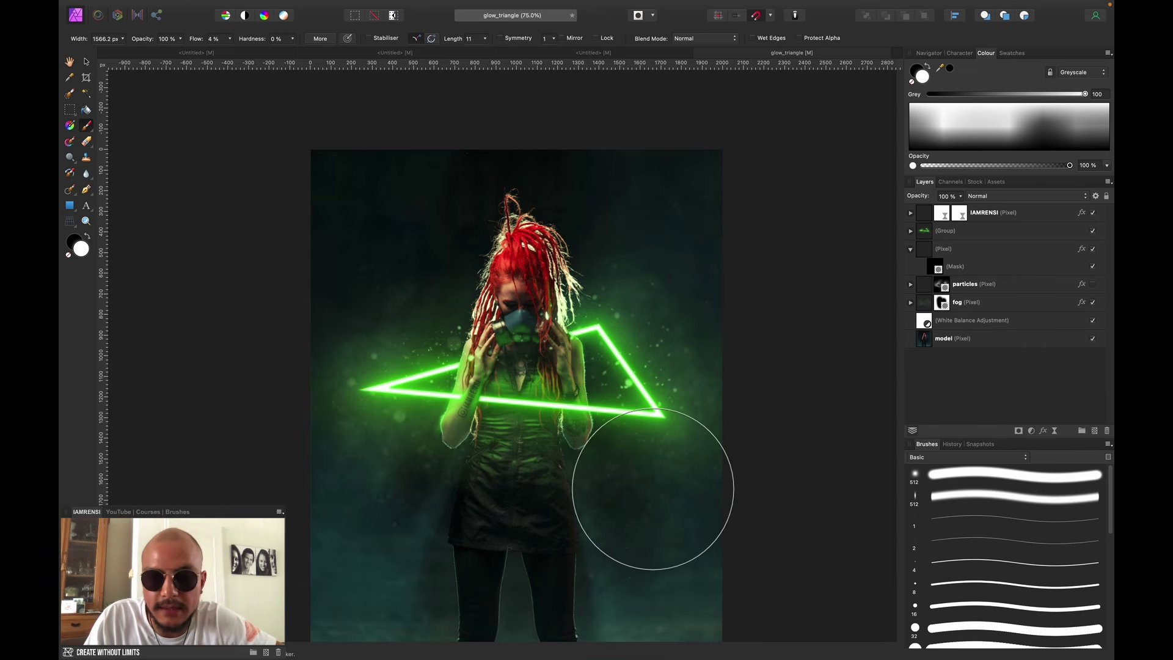
key(super+0)
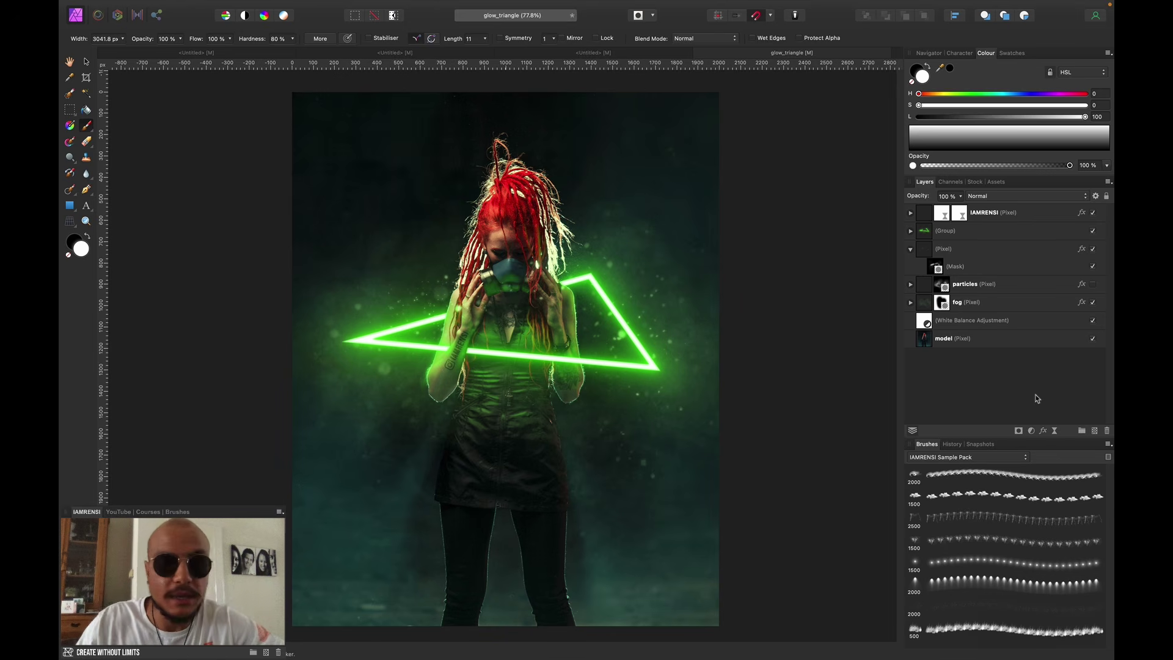
- Switch to the volcano fireworks document, add a new pixel layer on top and choose the Sample Pack's 2000 px particle brush
click(197, 52)
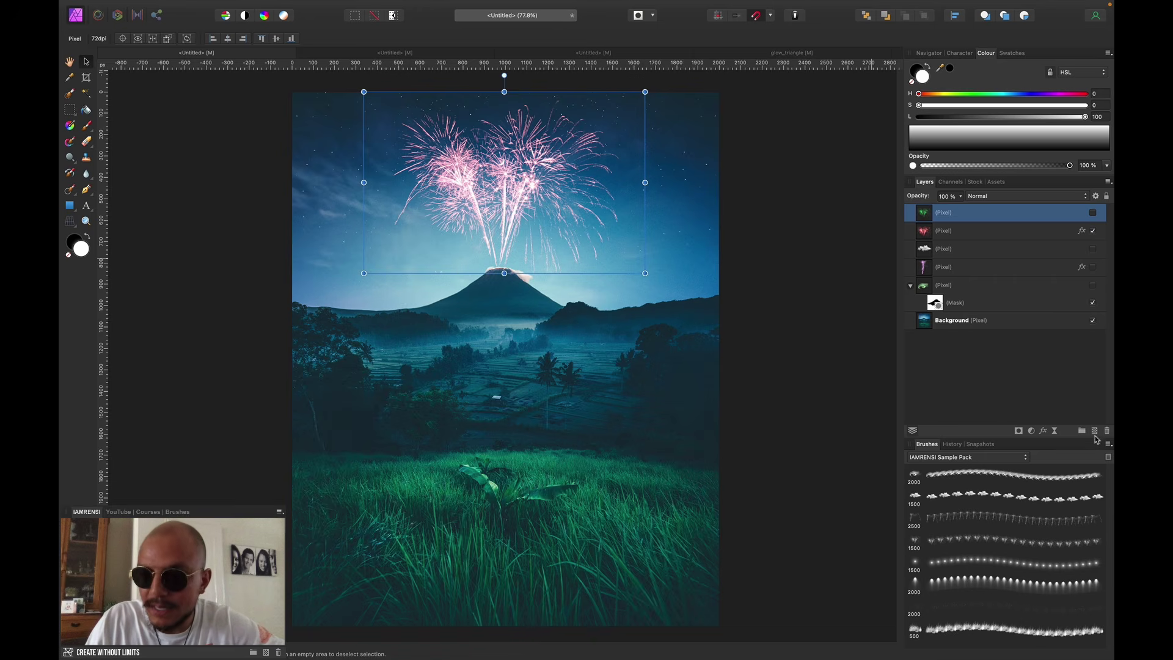
click(1095, 433)
click(977, 616)
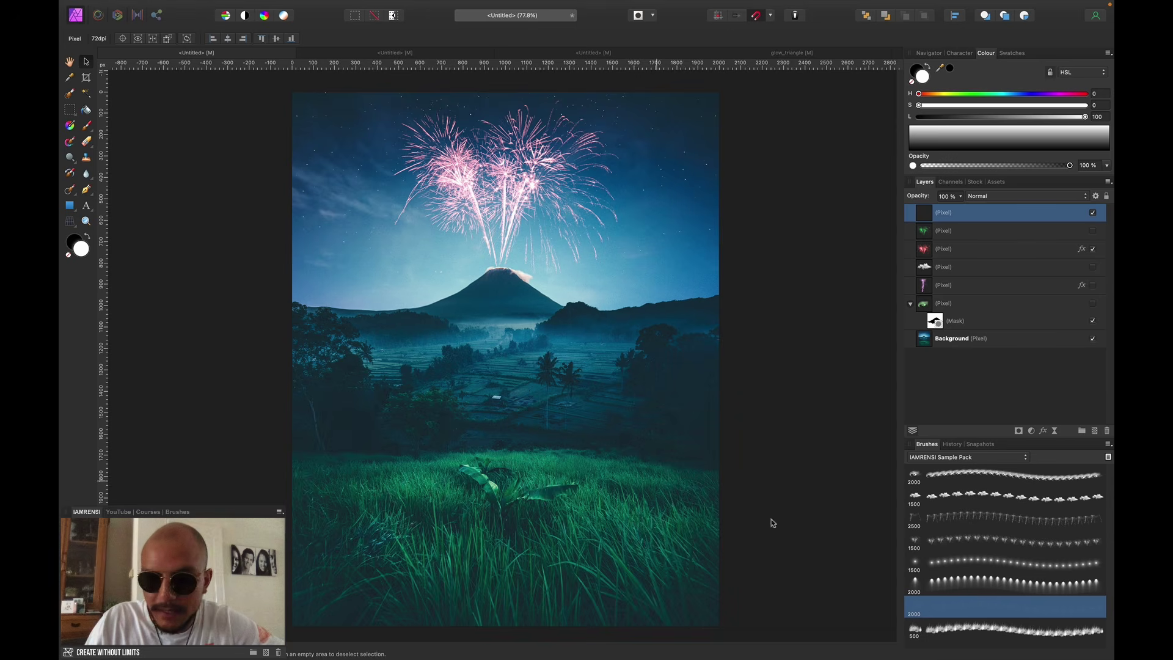
- Paint white particles over the grass and valley, adjusting the brush width to about 2973 px
key(b)
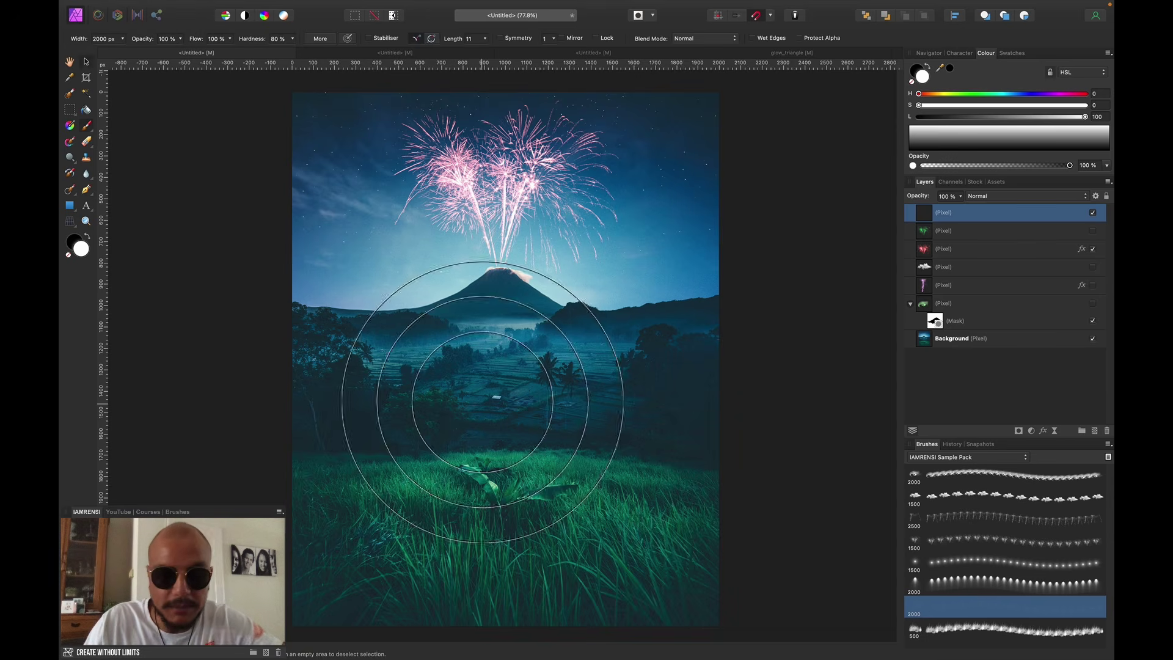
drag(471, 367, 492, 466)
key(])
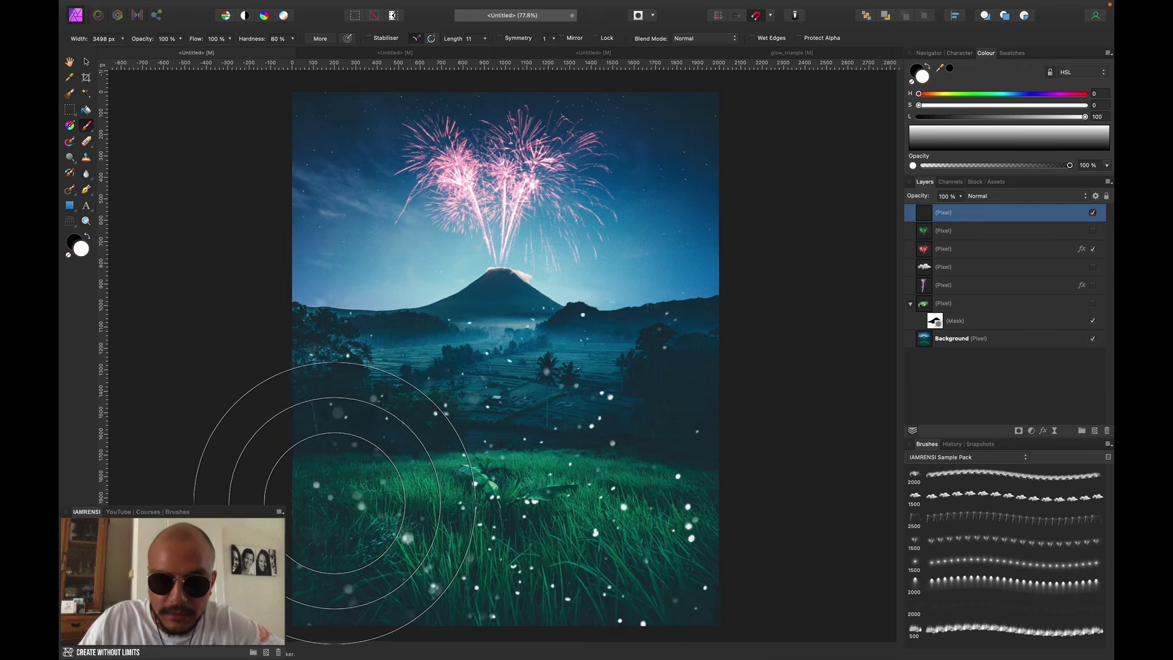
key([)
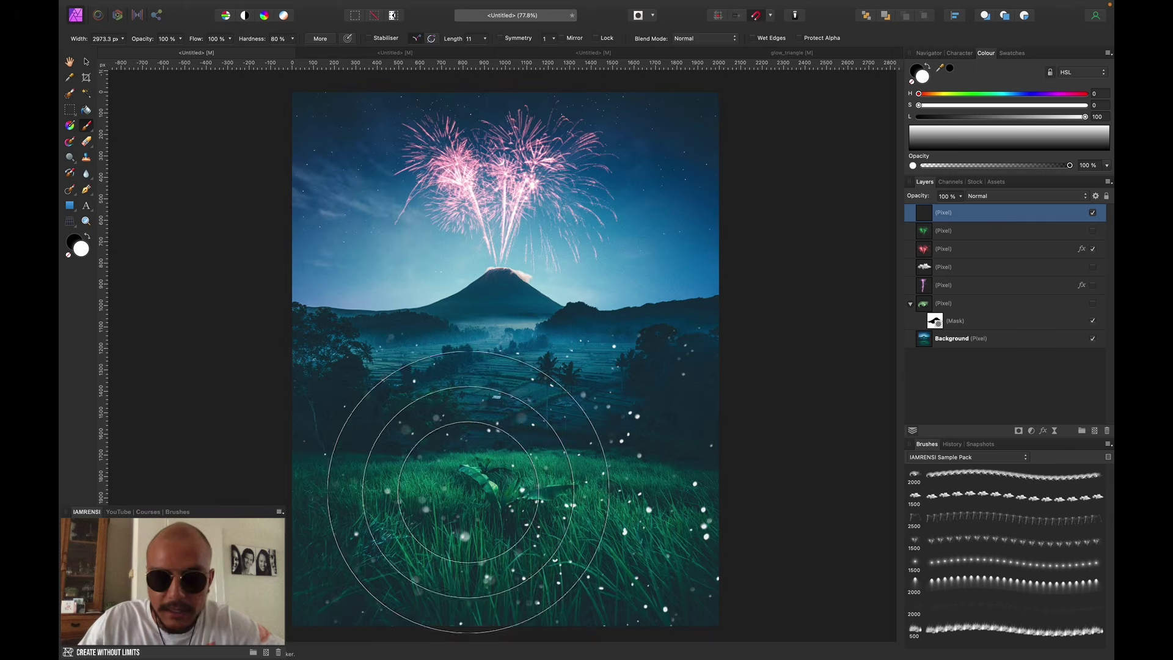
- Give the particles an Outer Glow in green (H 114, S 100, L 55) with a radius of 40.4 px, closing the layer effects
click(1044, 432)
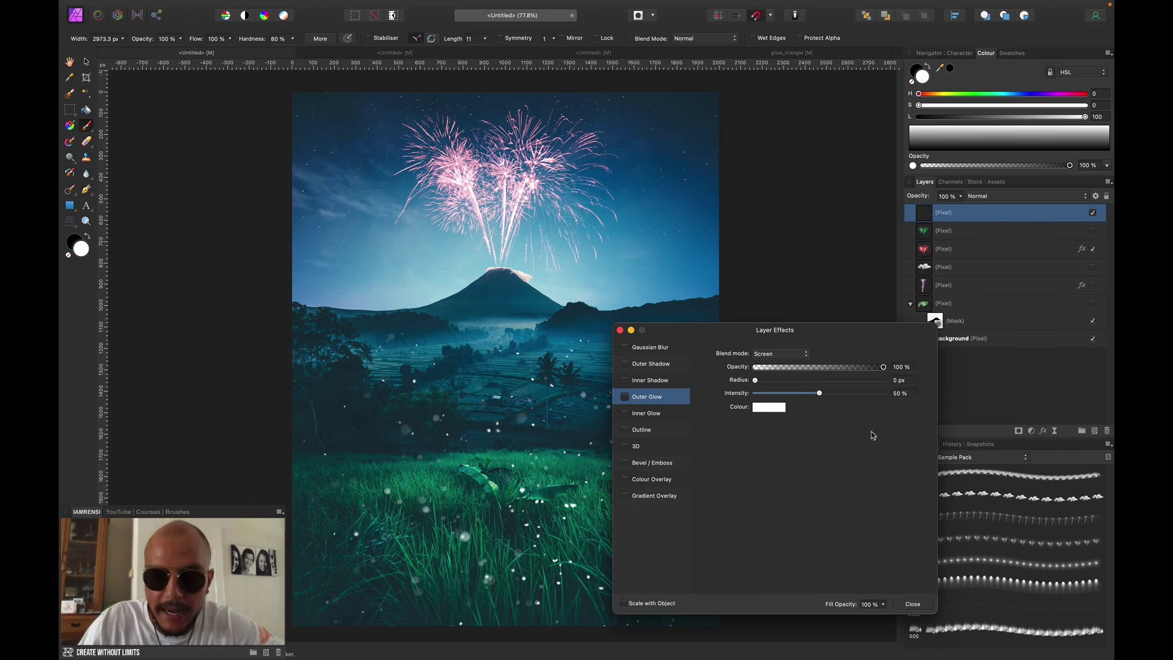
click(769, 407)
click(789, 441)
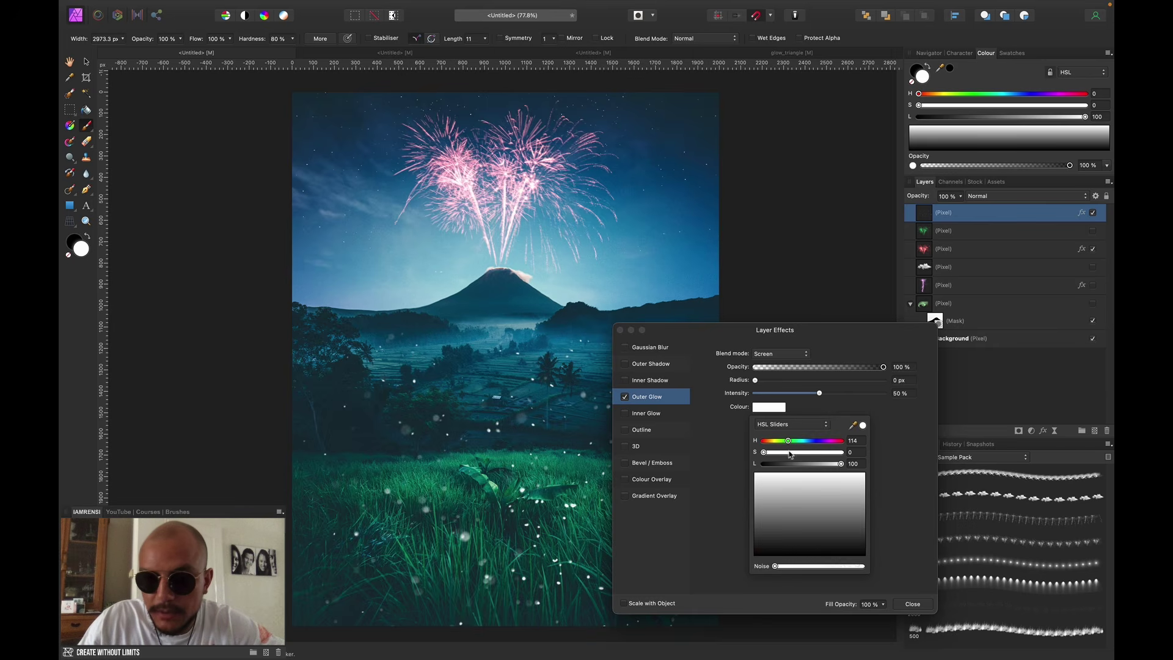
drag(792, 453, 842, 453)
click(807, 464)
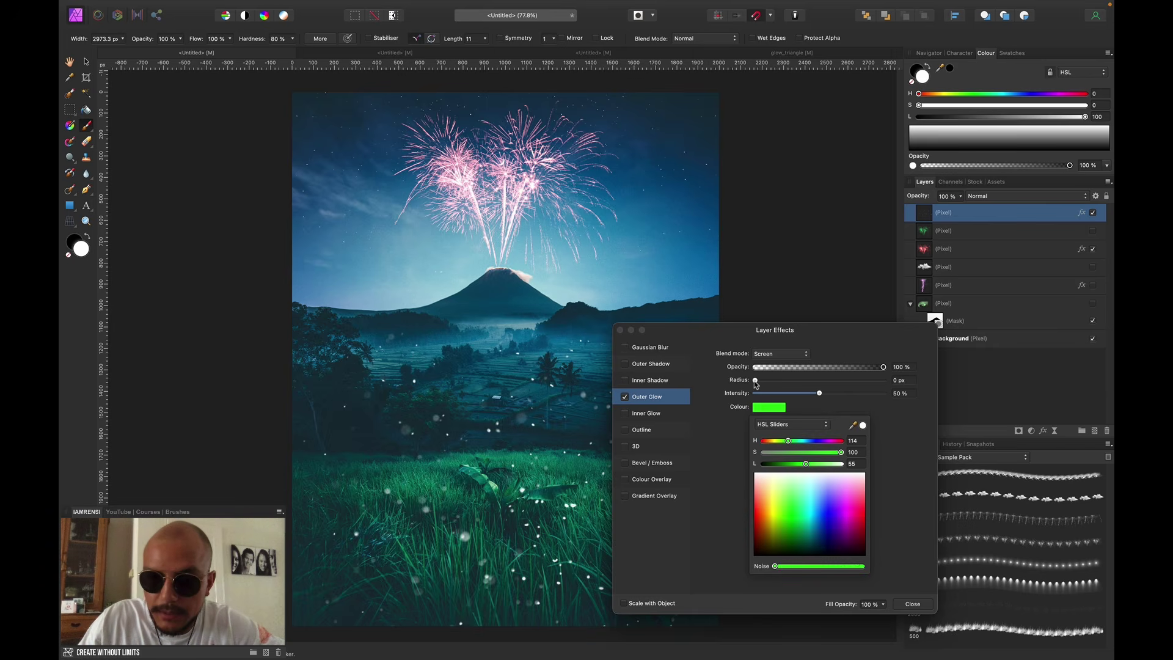
drag(756, 380, 854, 393)
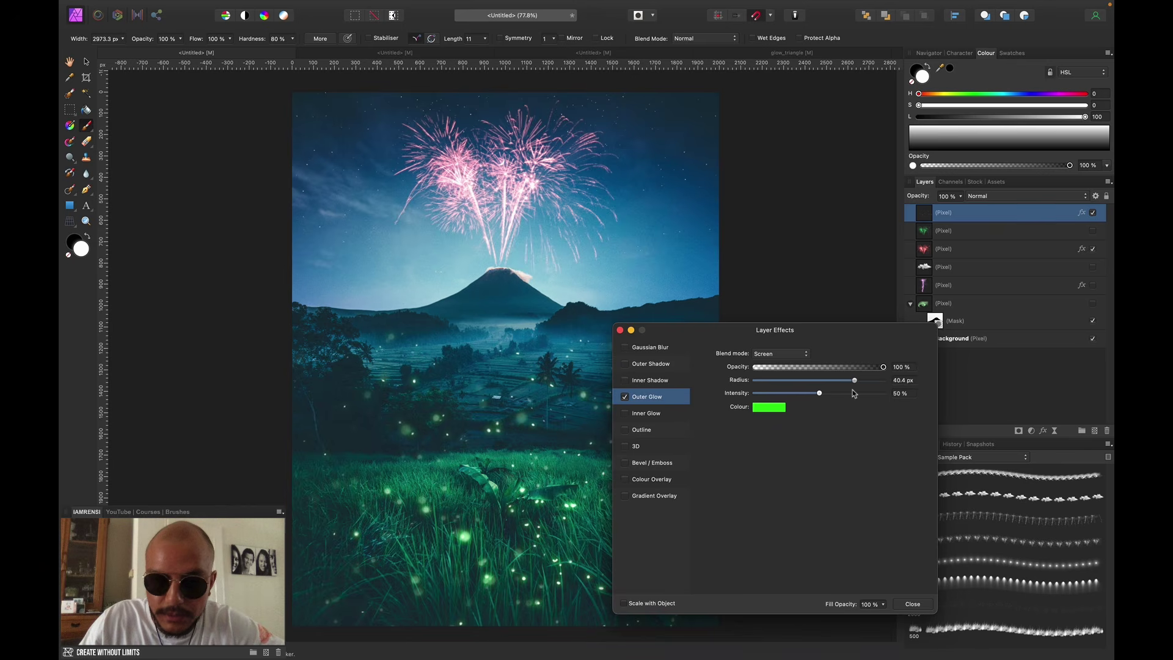
click(620, 330)
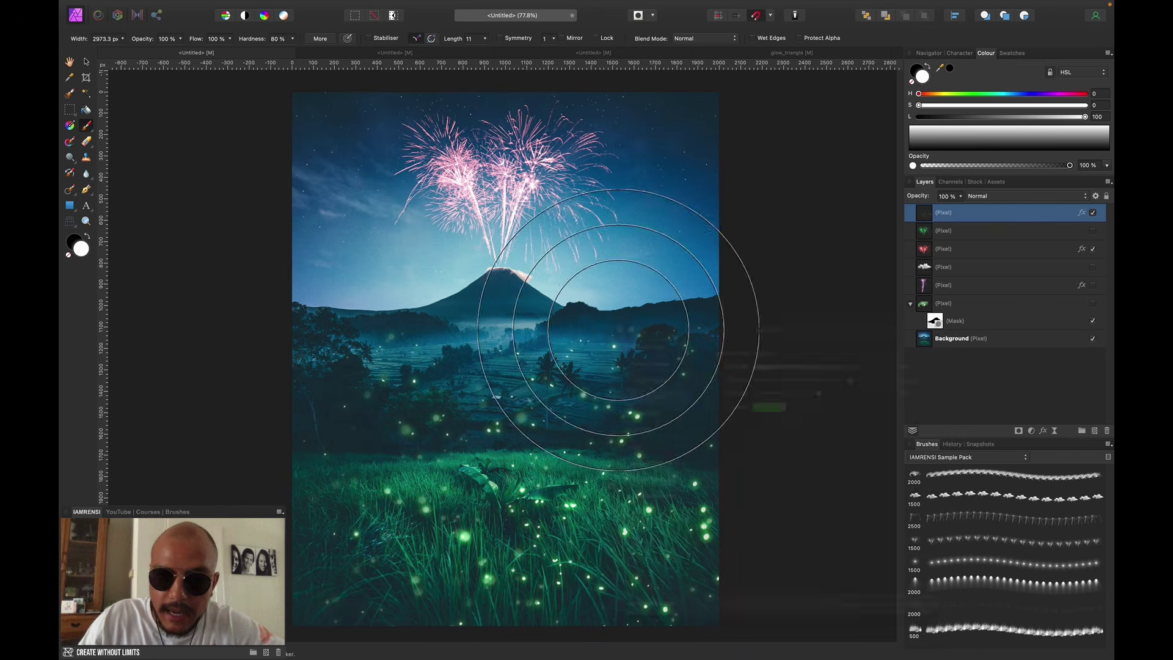
- Switch to the Basic brush set and add a mask to the glowing particles' layer
click(1002, 457)
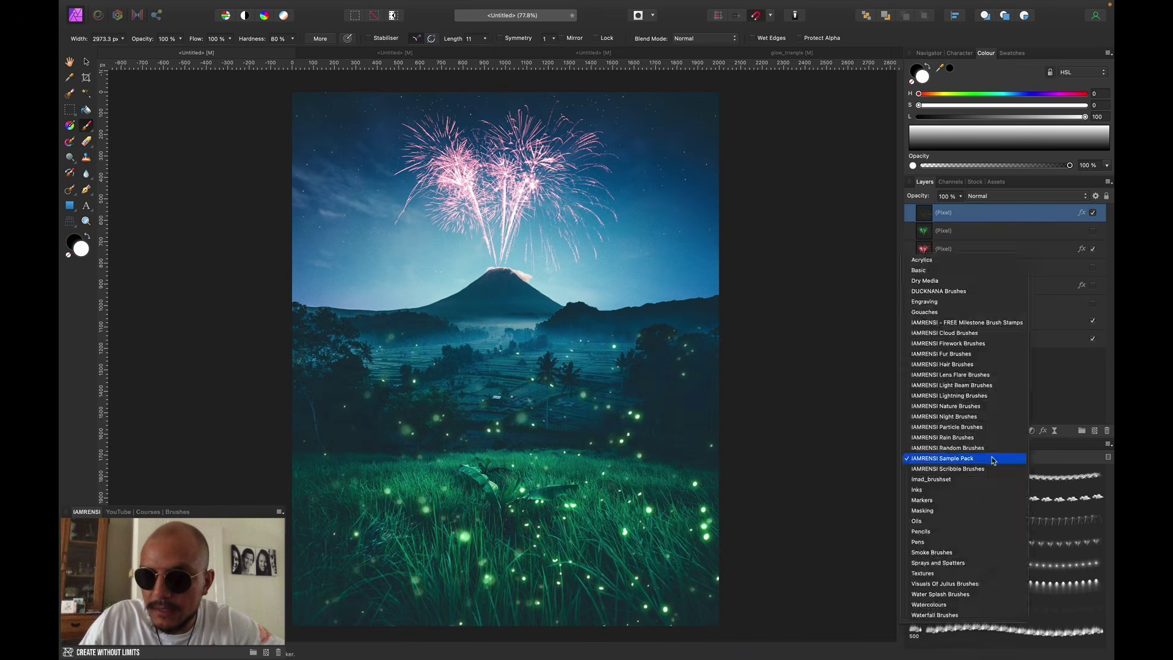
click(954, 264)
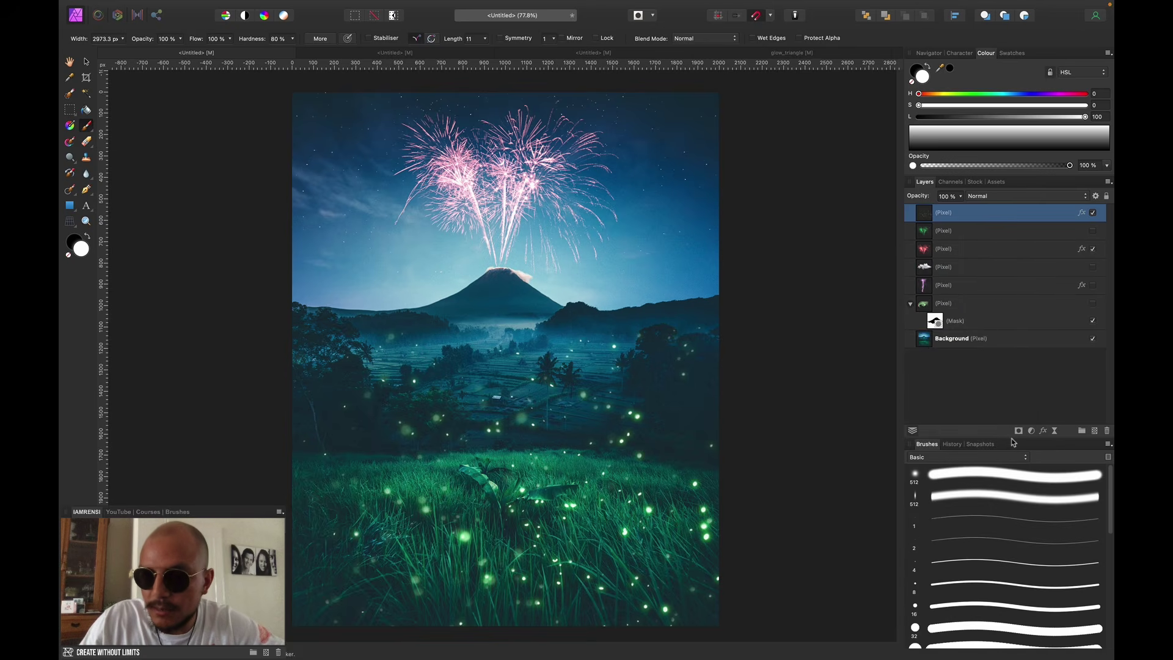
click(1019, 432)
click(939, 231)
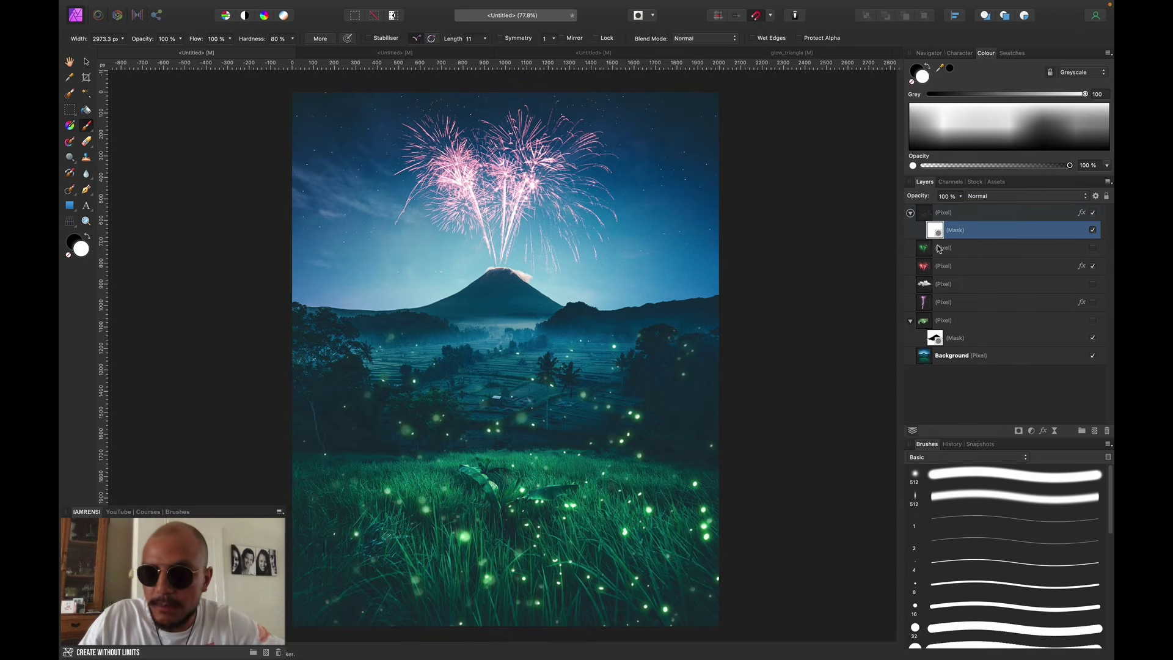
- Hide the particles across the valley above the grass by painting black on the mask with a soft brush of 895.5 px
key(v)
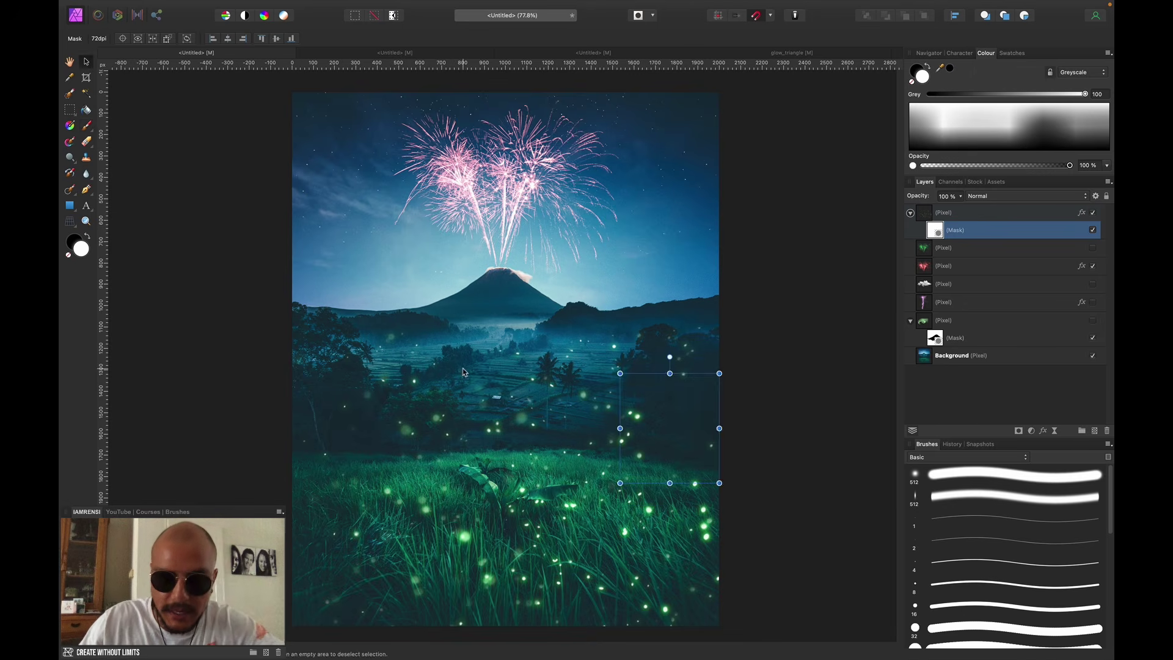
key(b)
key(x)
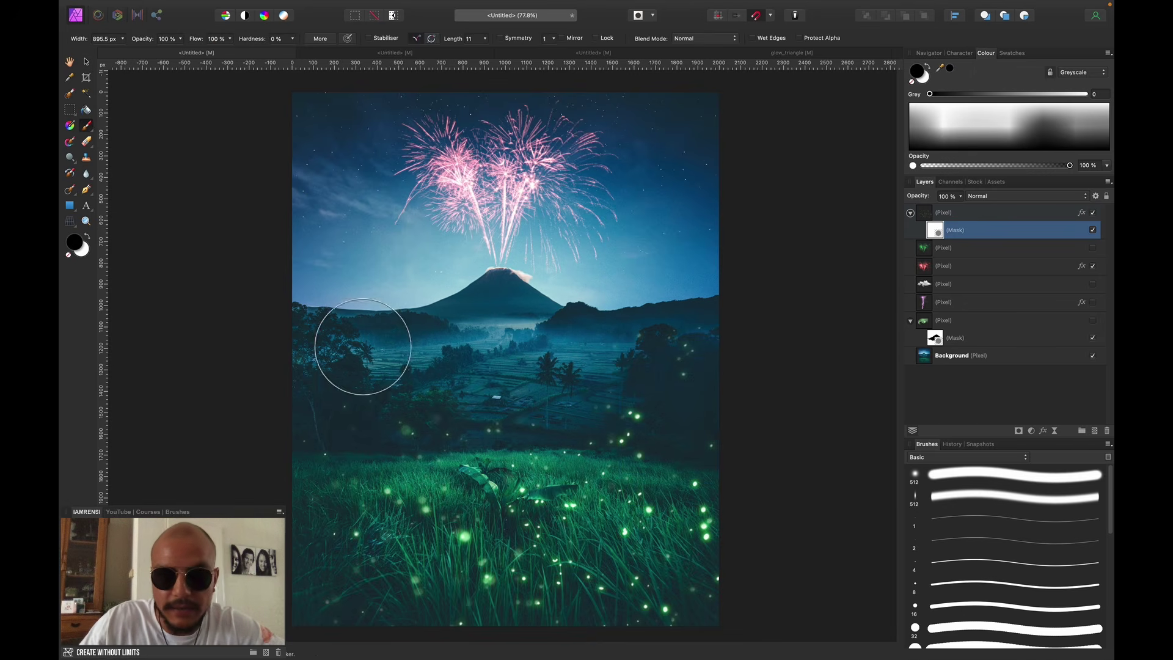
mouse_move(363, 347)
mouse_down()
mouse_move(358, 374)
mouse_move(736, 370)
mouse_move(748, 331)
mouse_move(891, 368)
mouse_up()
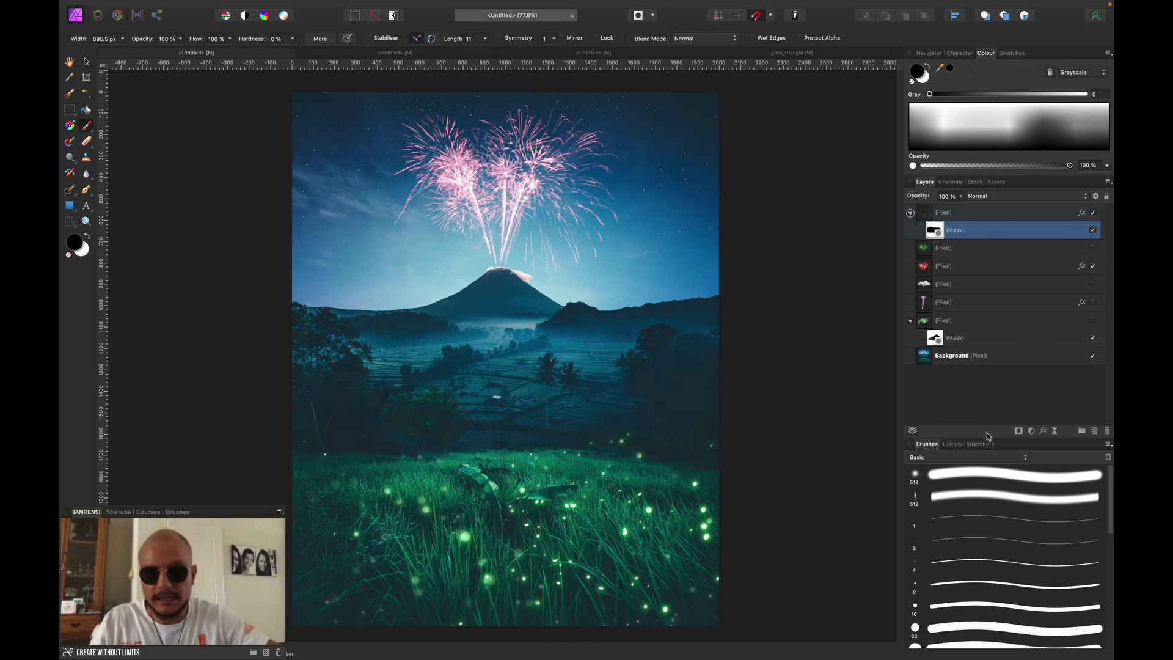